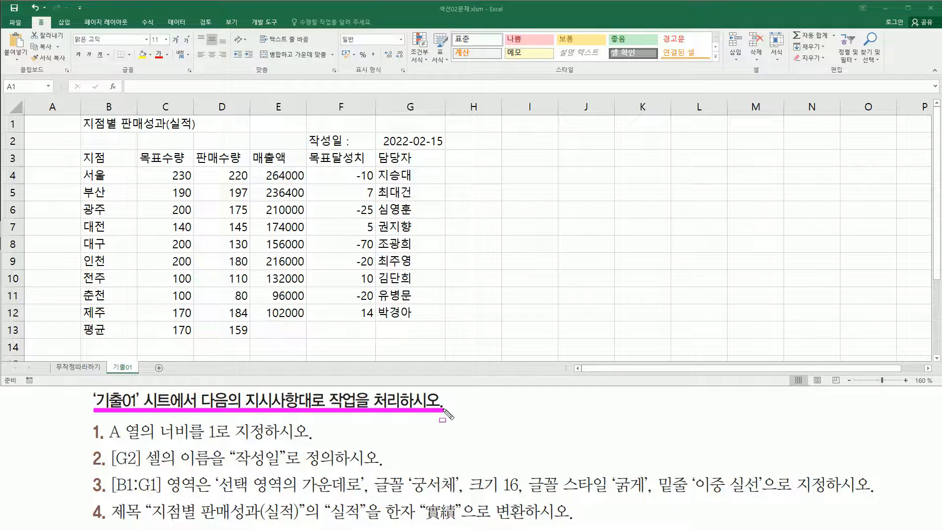
left_click_drag(110, 359, 137, 372)
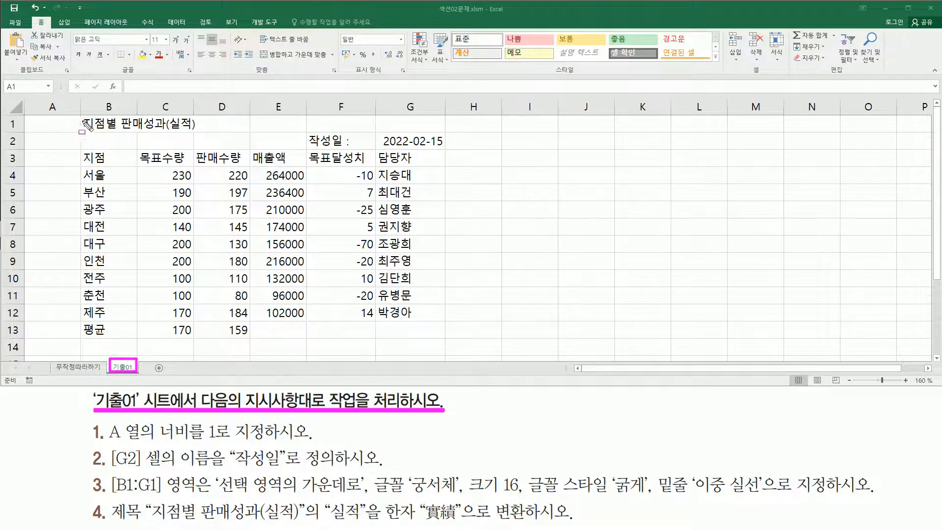
left_click_drag(15, 119, 486, 358)
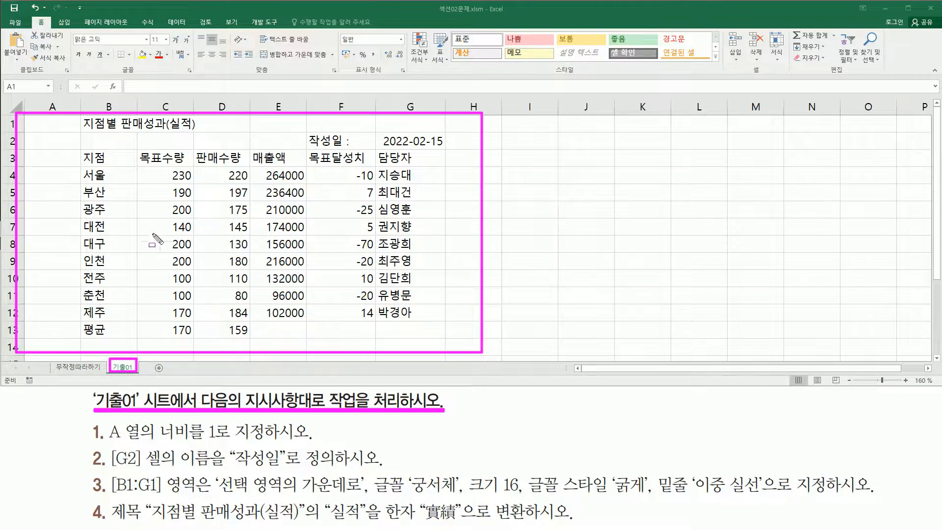
key("e")
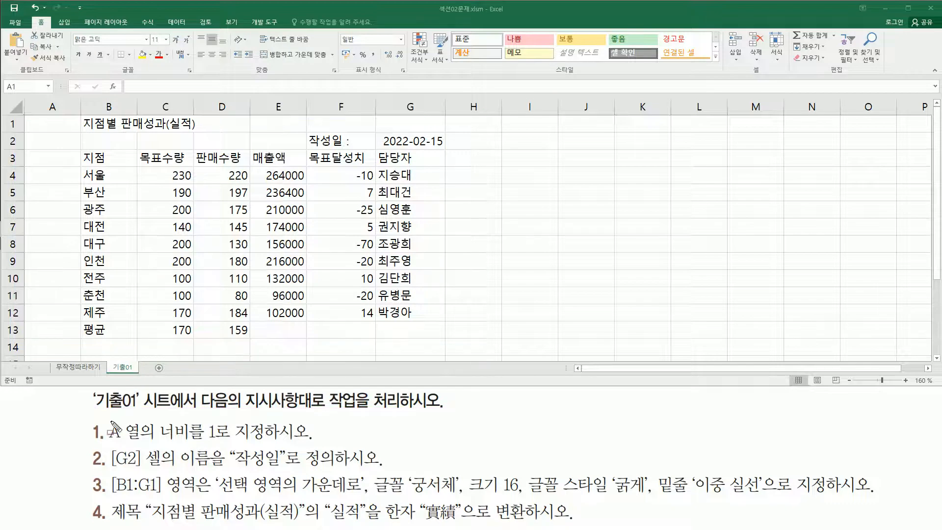
mouse_move(108, 420)
left_mouse_down()
mouse_move(118, 440)
mouse_move(321, 442)
left_mouse_up()
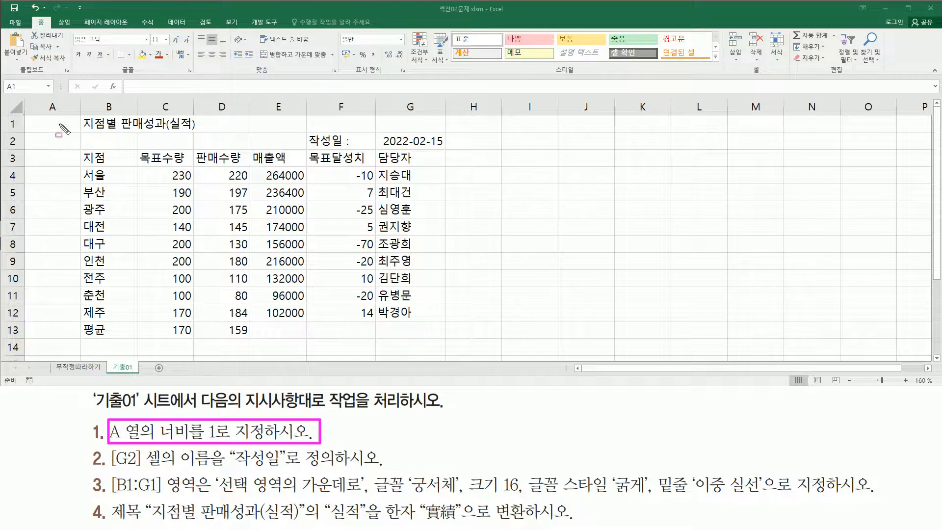
mouse_move(25, 99)
left_mouse_down()
mouse_move(82, 116)
mouse_move(80, 353)
left_mouse_up()
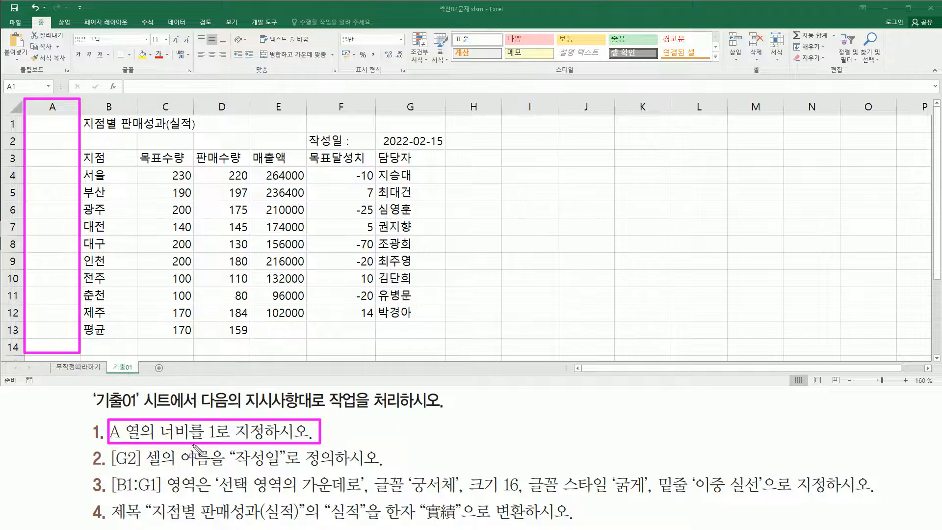
key("Escape")
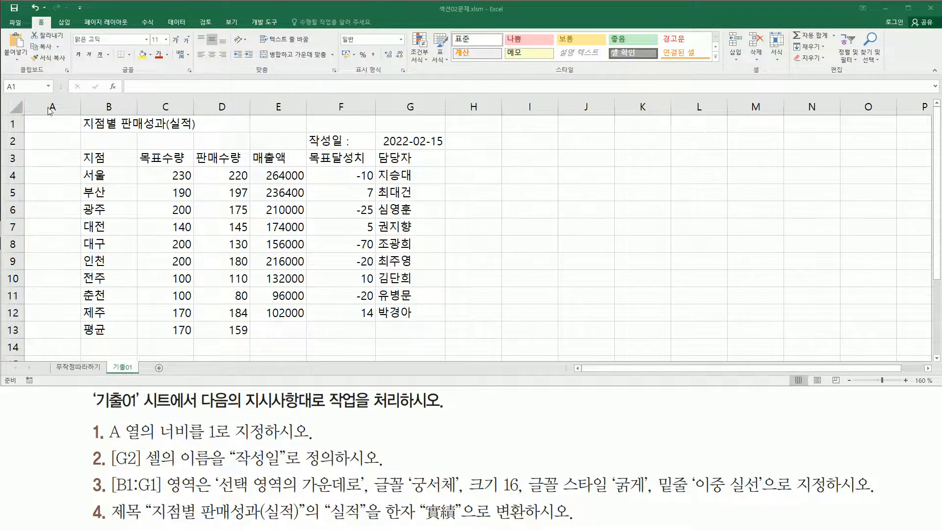
left_click_drag(46, 100, 61, 115)
key("Escape")
Step: Set the width of column A to 1 on the 기출01 sheet
right_click(54, 107)
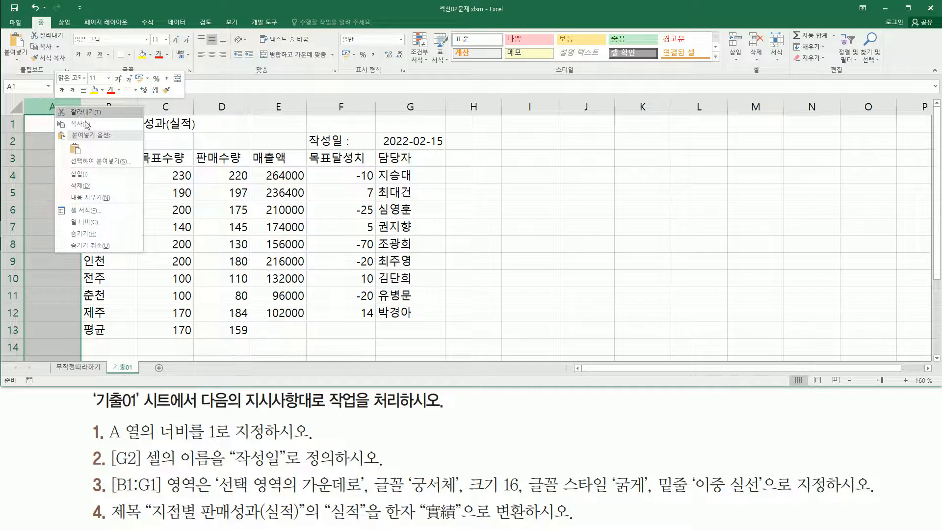
left_click(93, 227)
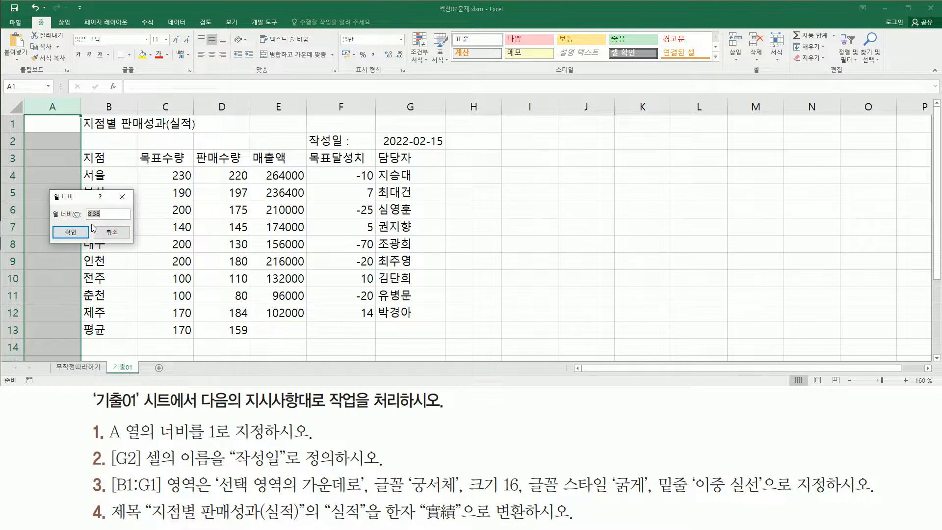
mouse_move(47, 187)
left_mouse_down()
mouse_move(49, 242)
mouse_move(136, 247)
left_mouse_up()
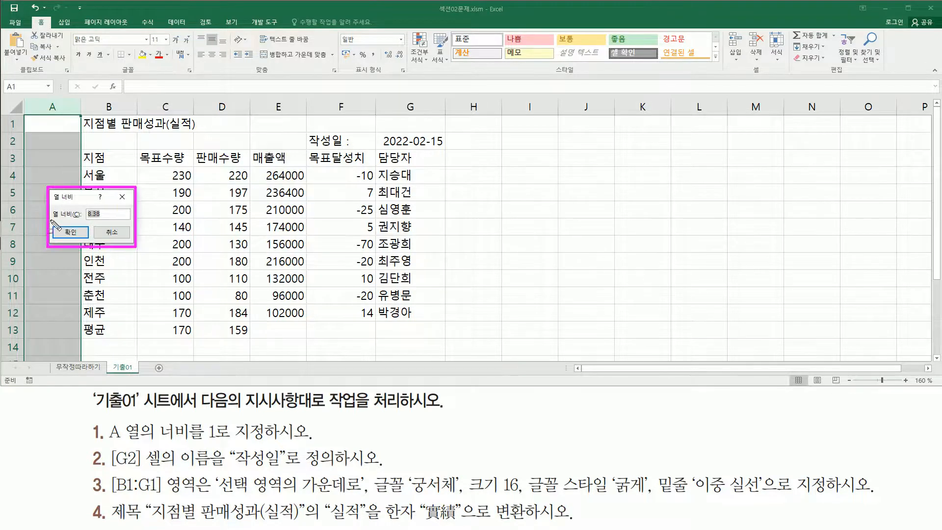
left_click_drag(85, 219, 103, 220)
left_click_drag(205, 419, 221, 444)
key("Escape")
left_click(73, 200)
type("1")
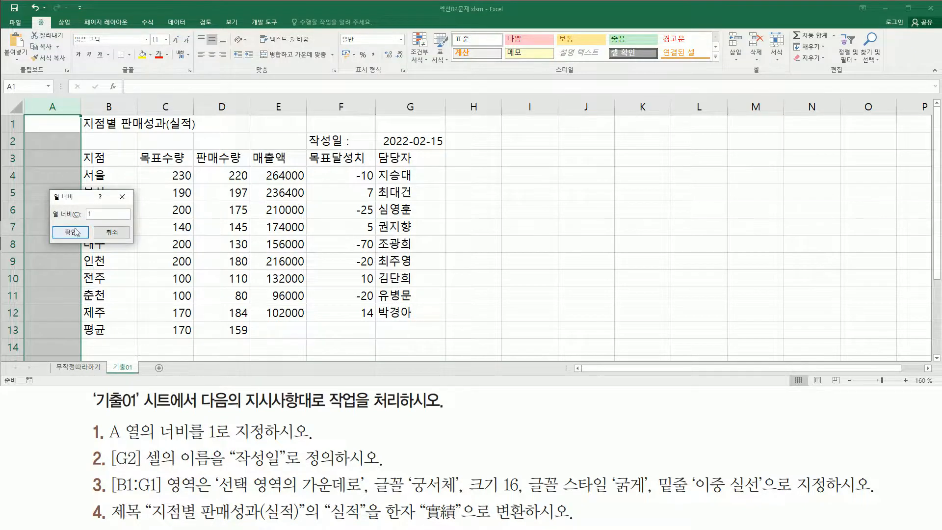
left_click_drag(54, 224, 87, 240)
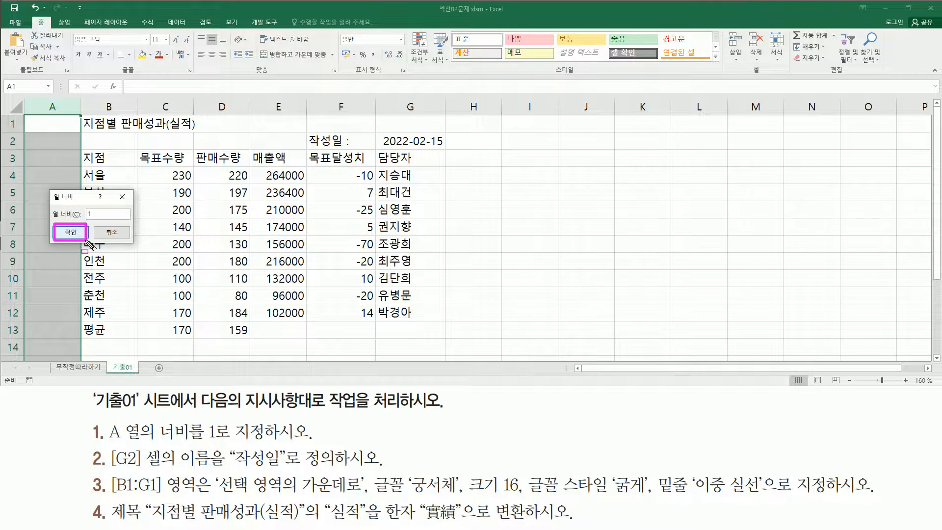
key("Escape")
left_click(70, 232)
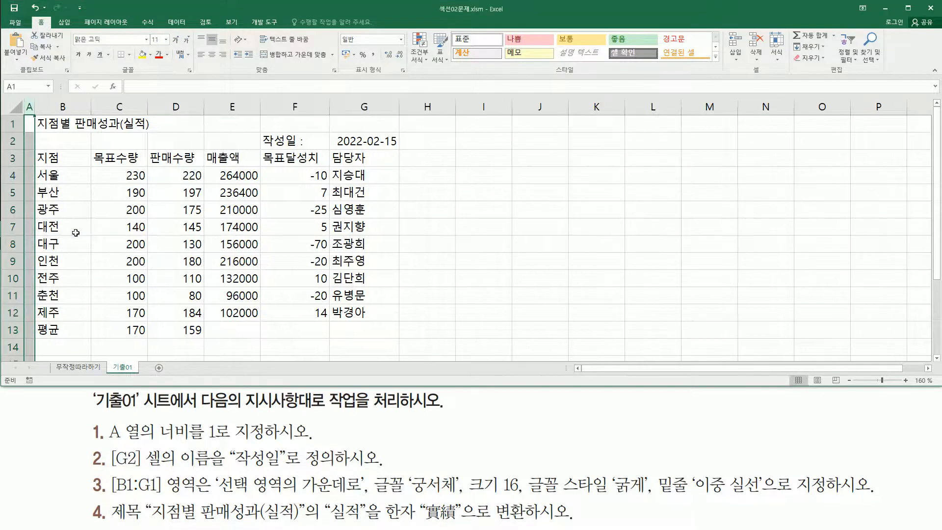
left_click_drag(25, 95, 35, 311)
key("Escape")
mouse_move(105, 445)
left_mouse_down()
mouse_move(131, 472)
mouse_move(168, 470)
left_mouse_up()
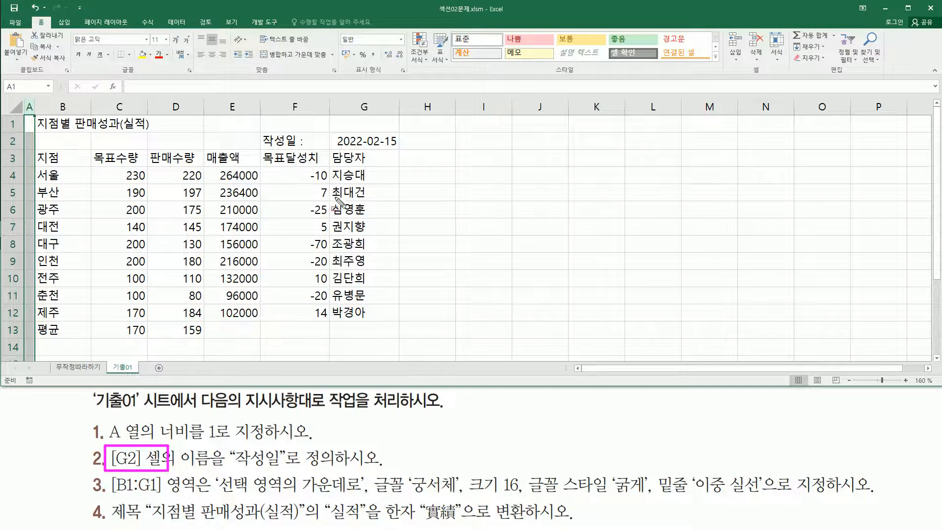
mouse_move(333, 131)
left_mouse_down()
mouse_move(343, 150)
mouse_move(399, 149)
left_mouse_up()
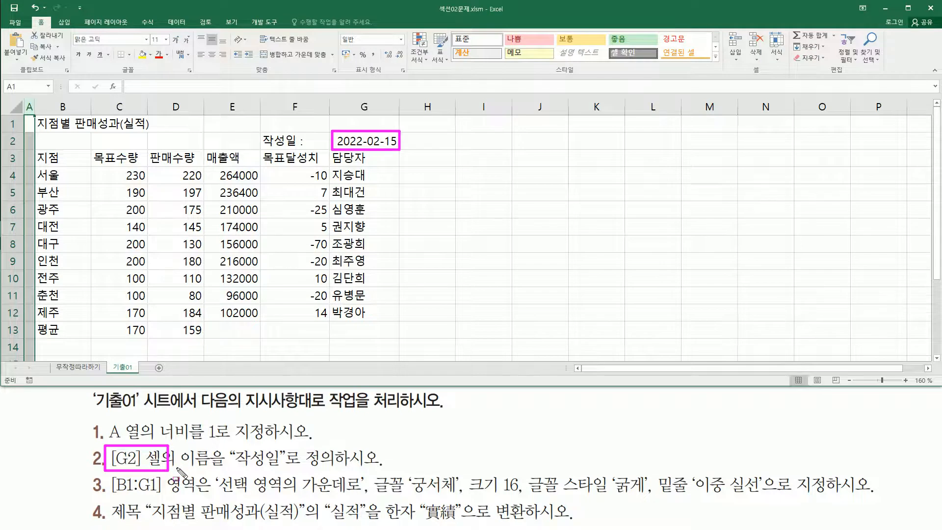
left_click_drag(178, 467, 349, 473)
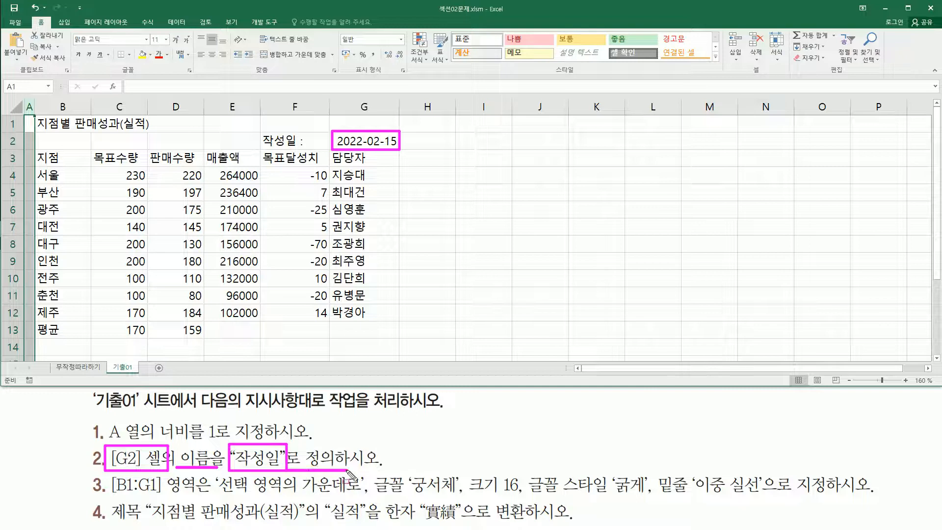
key("e")
left_click_drag(175, 444, 213, 470)
left_click_drag(303, 445, 342, 474)
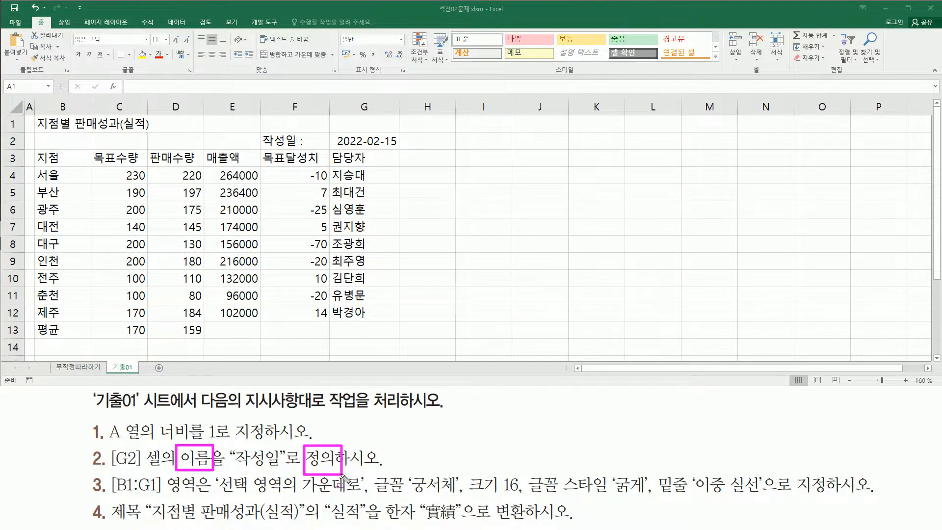
key("e")
key("Escape")
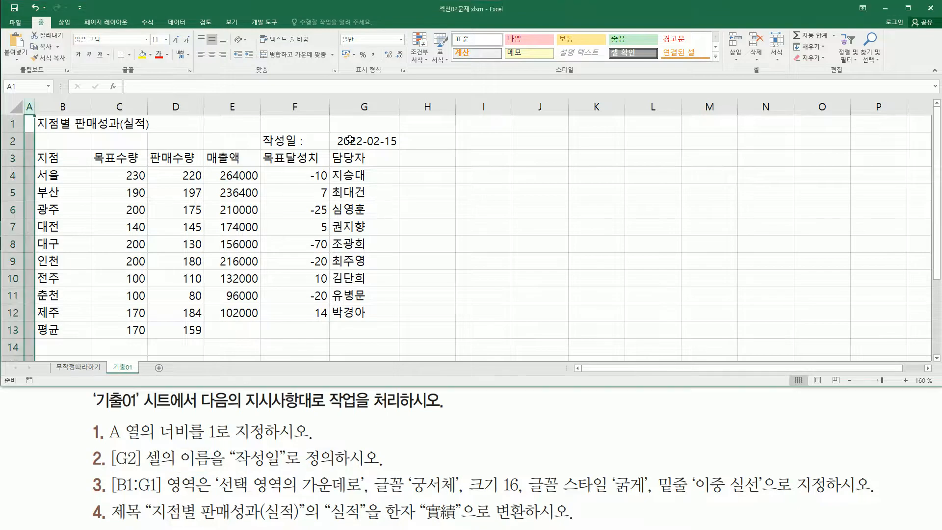
Step: Try to name cell G2 작성일 by entering the name and selecting another cell
left_click(371, 138)
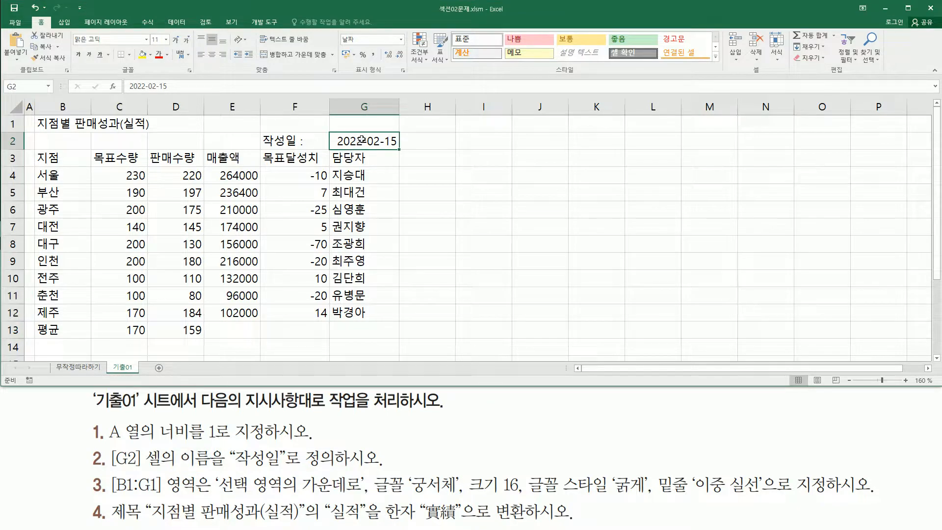
key("ctrl+2")
left_click_drag(336, 136, 394, 147)
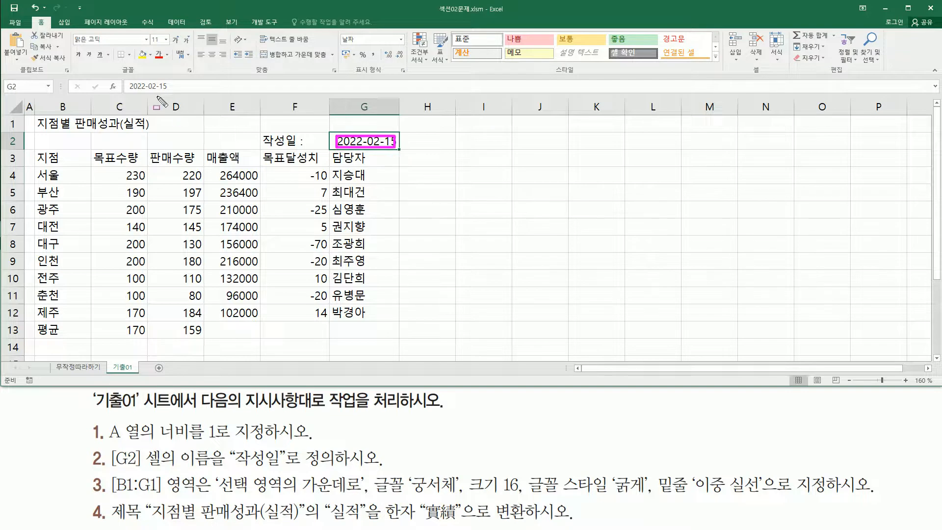
left_click_drag(126, 92, 265, 92)
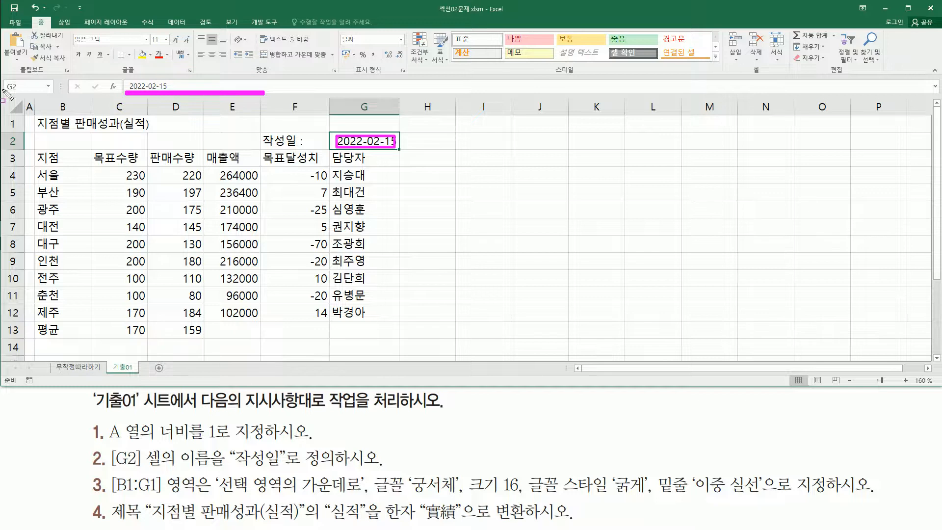
mouse_move(2, 76)
left_mouse_down()
mouse_move(13, 96)
mouse_move(54, 98)
left_mouse_up()
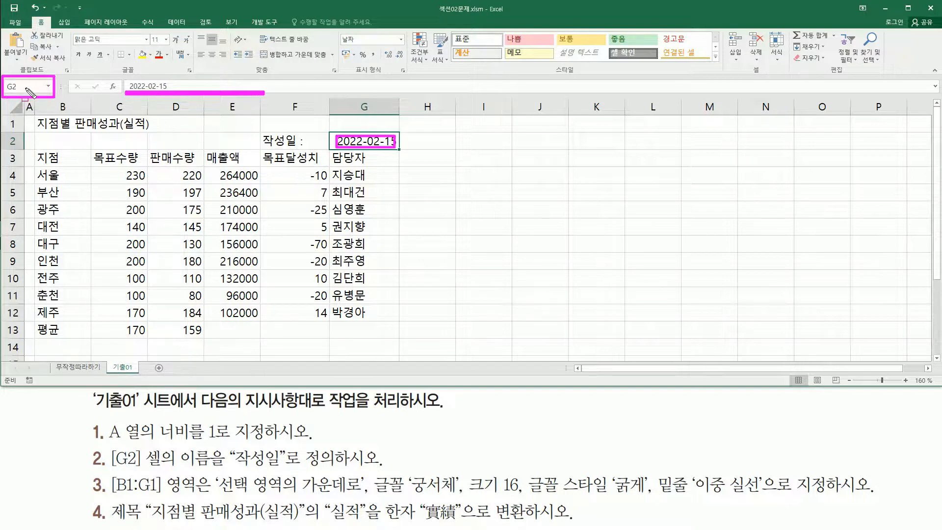
key("Escape")
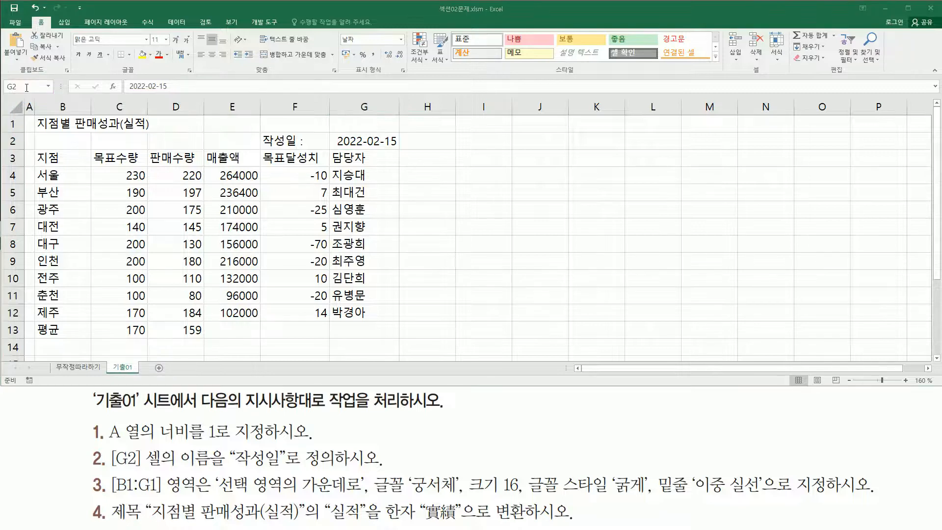
left_click(27, 88)
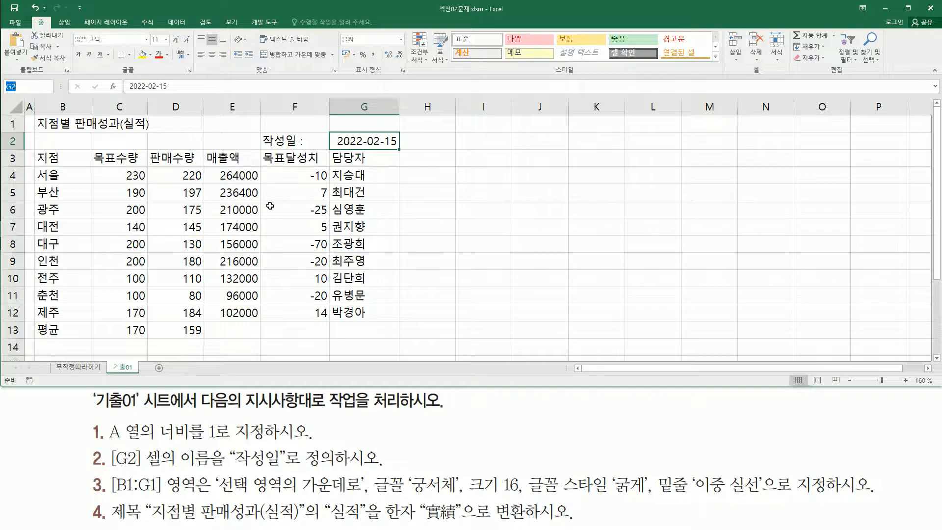
type("wkrtjddlf")
left_click(487, 170)
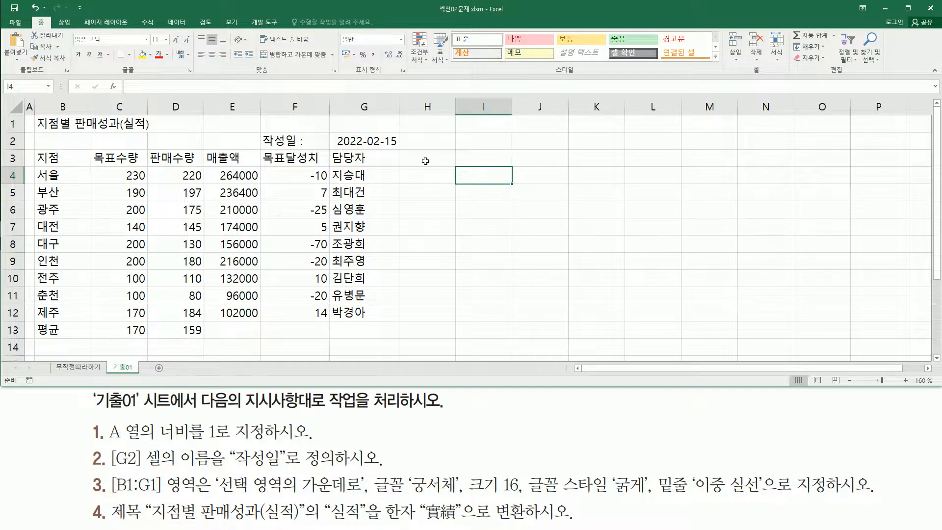
Step: Define the name 작성일 for cell G2 and reselect the cell to check it
left_click(375, 143)
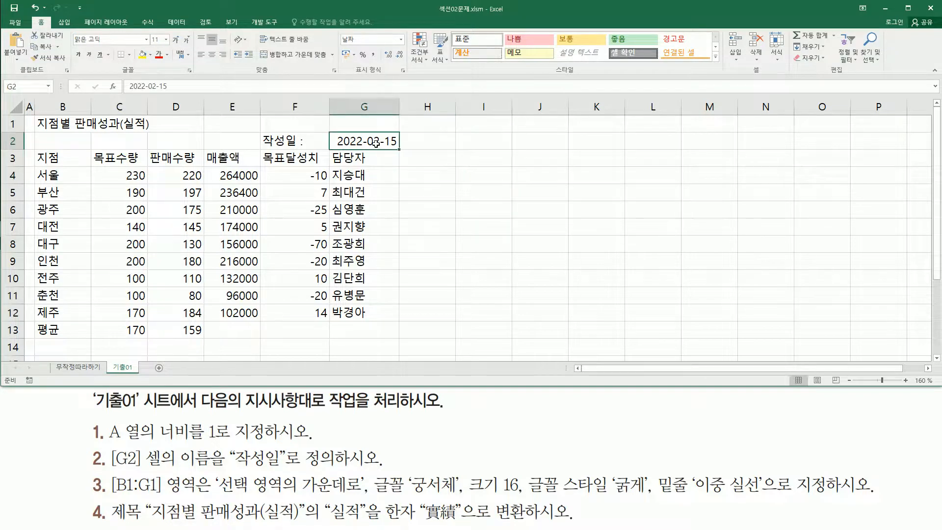
left_click(37, 88)
type("작성일")
key("Return")
left_click(439, 196)
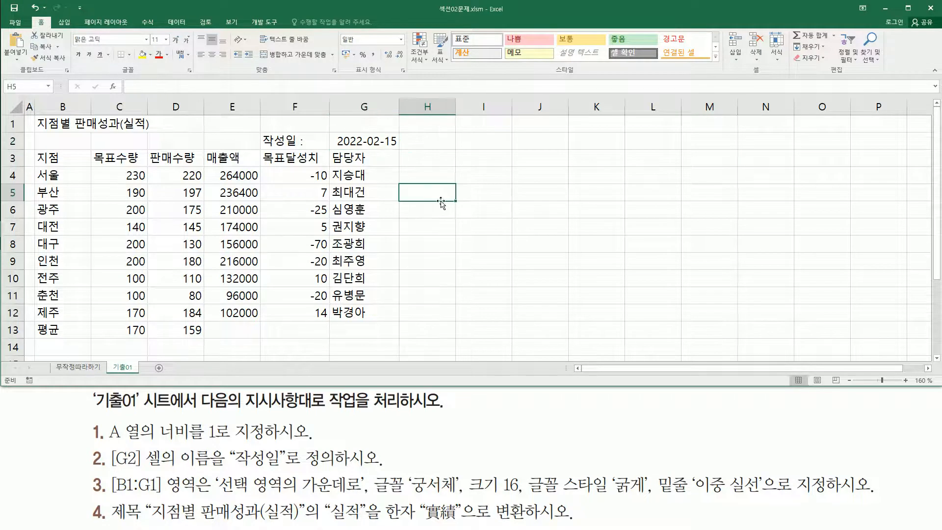
left_click(363, 141)
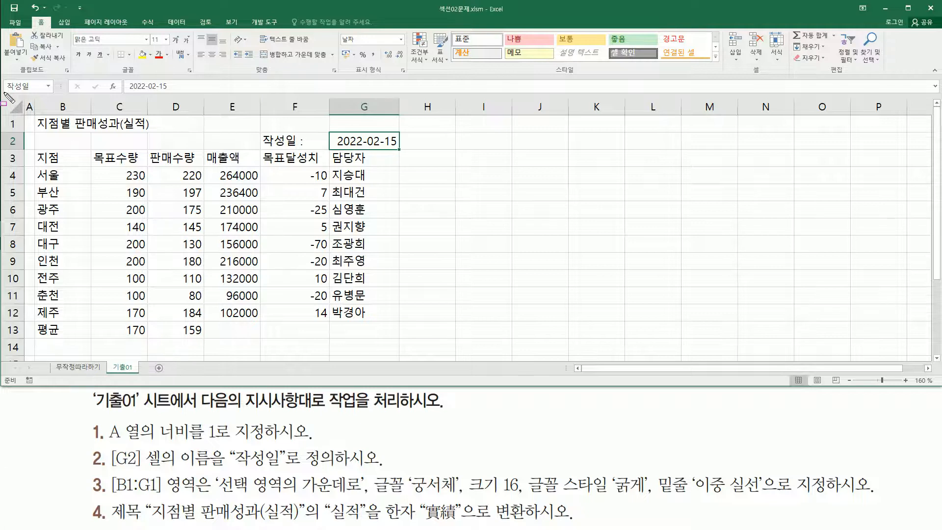
mouse_move(4, 92)
left_mouse_down()
mouse_move(38, 94)
mouse_move(45, 79)
left_mouse_up()
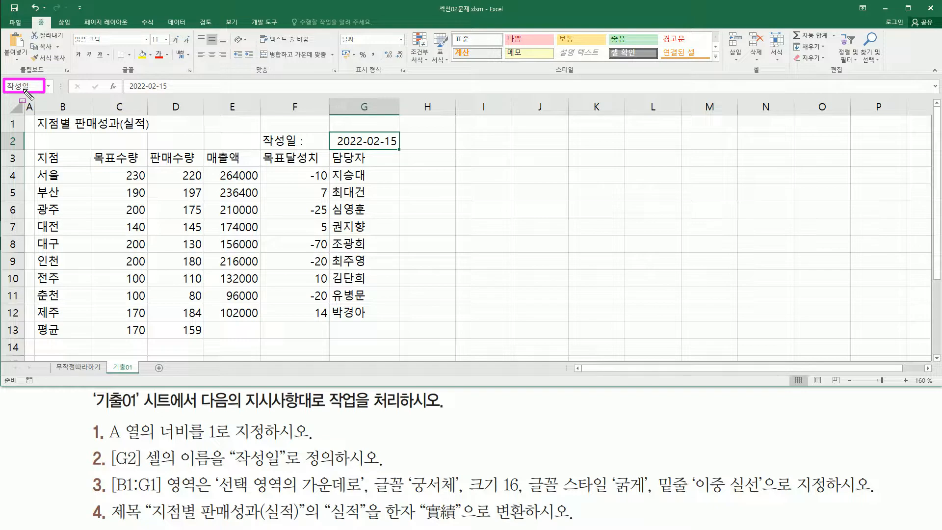
Step: Open the Name Manager and examine the entry for the defined name 작성일
left_click_drag(138, 14, 158, 28)
key("Escape")
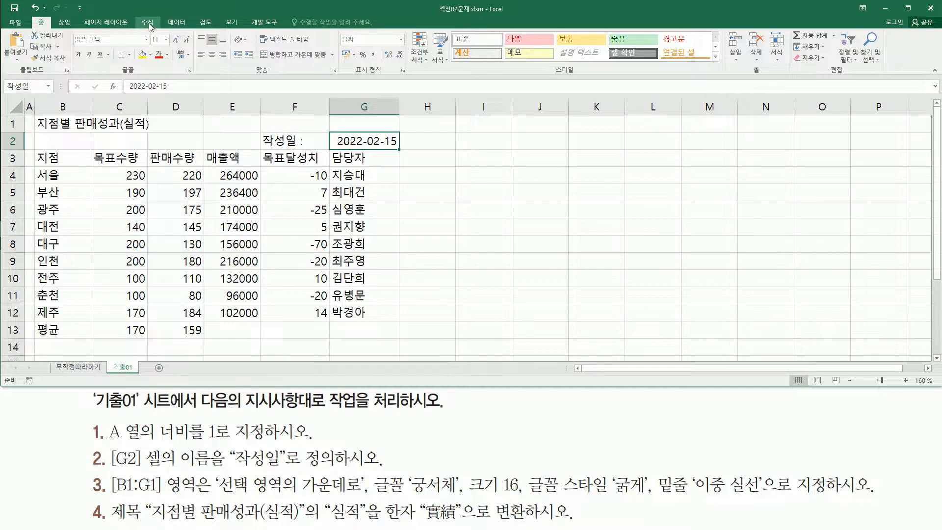
left_click(148, 23)
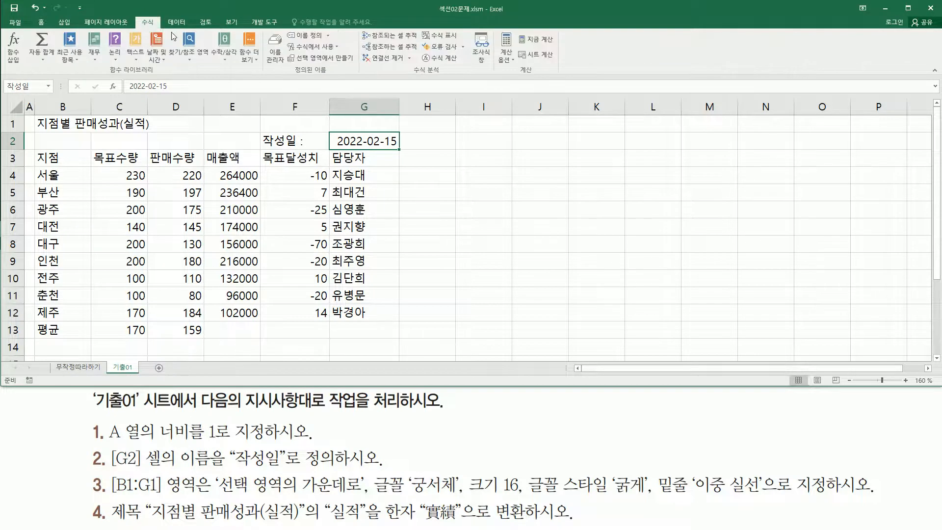
left_click_drag(268, 73, 348, 73)
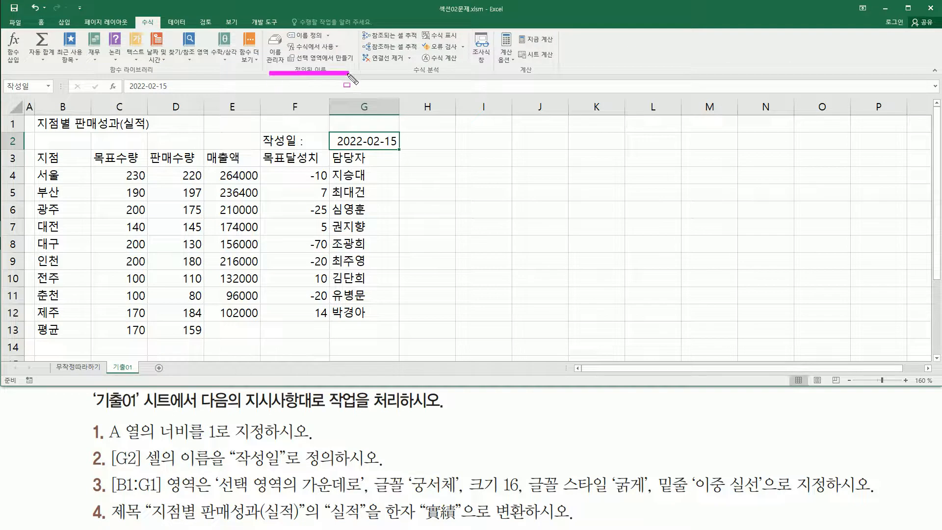
left_click_drag(265, 30, 289, 66)
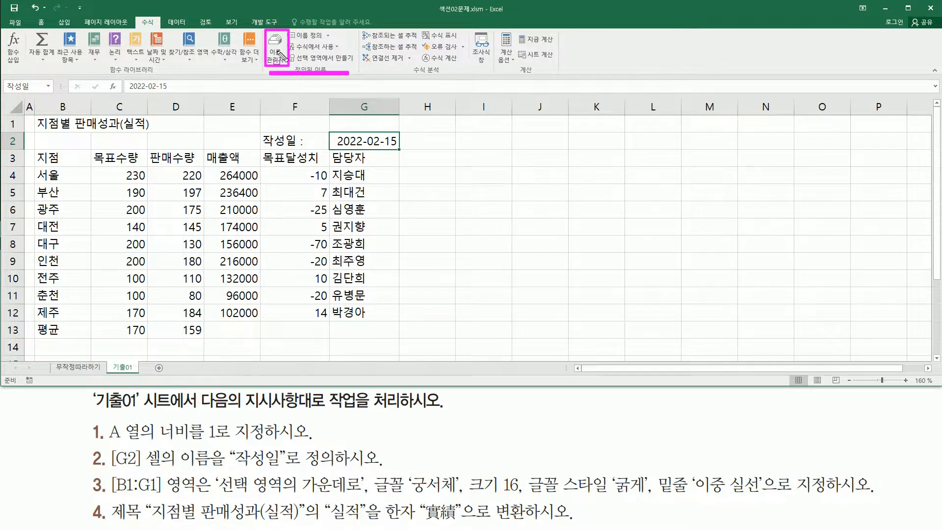
left_click(278, 53)
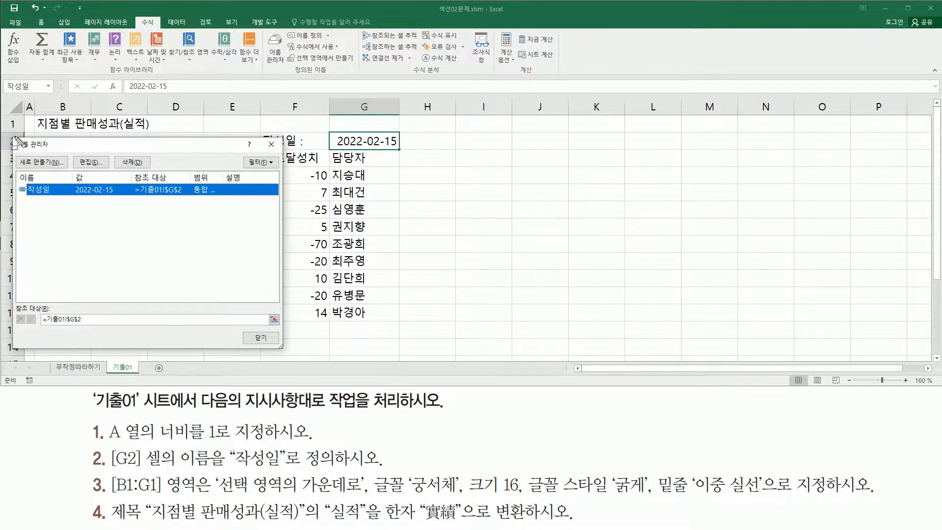
mouse_move(12, 137)
left_mouse_down()
mouse_move(269, 349)
mouse_move(284, 350)
left_mouse_up()
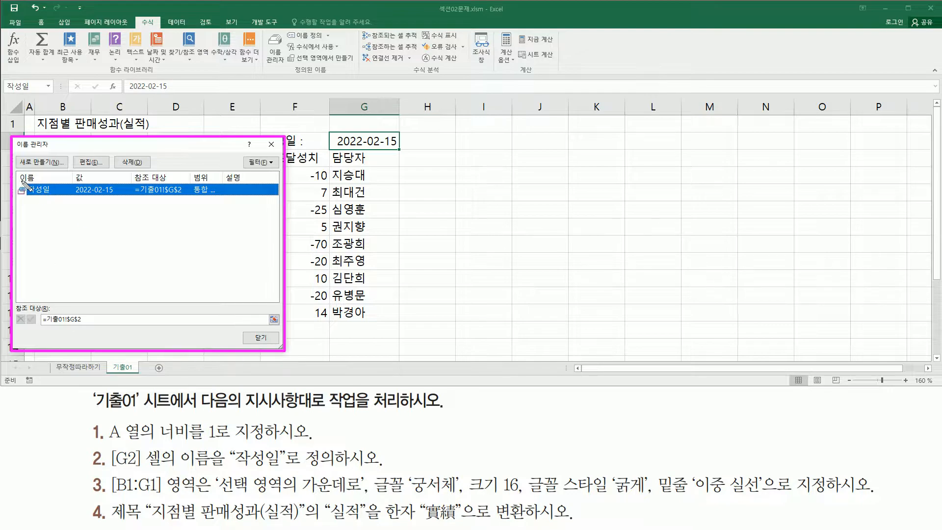
left_click_drag(22, 180, 69, 200)
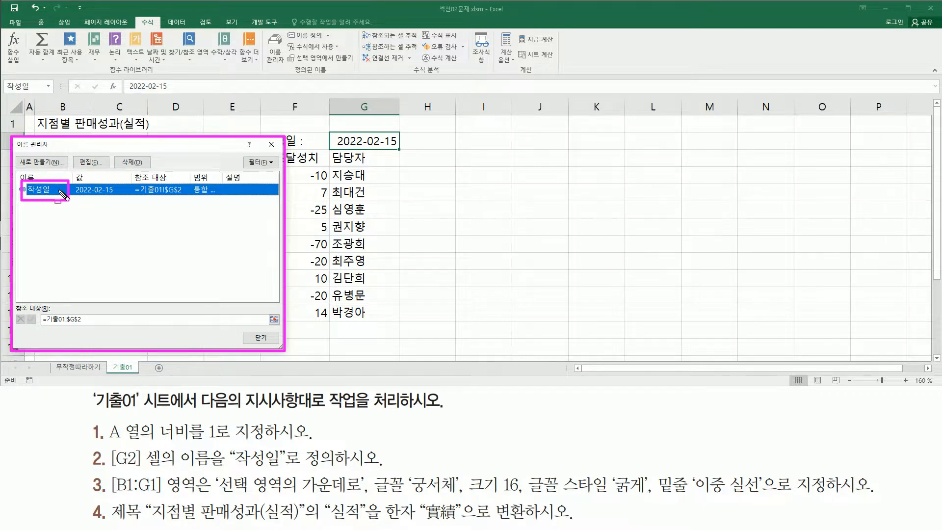
Step: Open the defined name 작성일 for editing from the Name Manager, examine its name and reference, and accept the dialog
key("Escape")
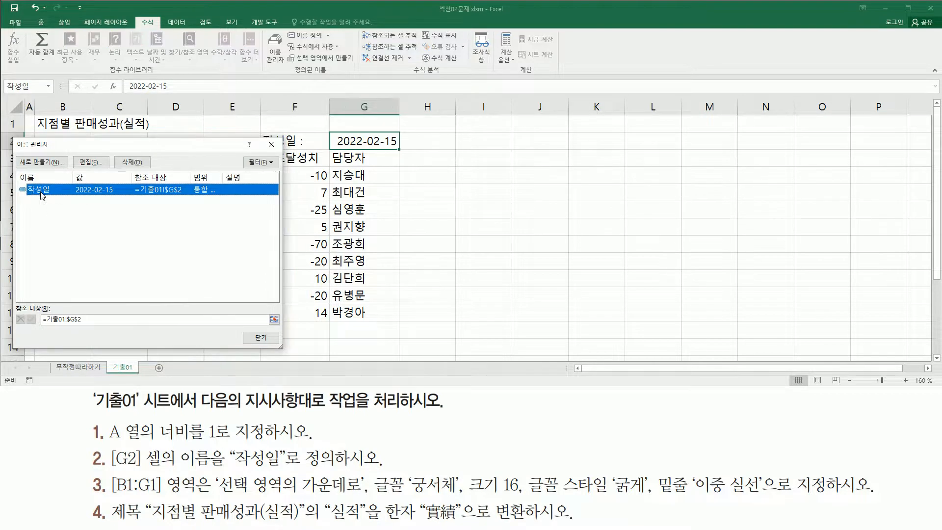
key("ctrl+2")
left_click_drag(74, 151, 107, 170)
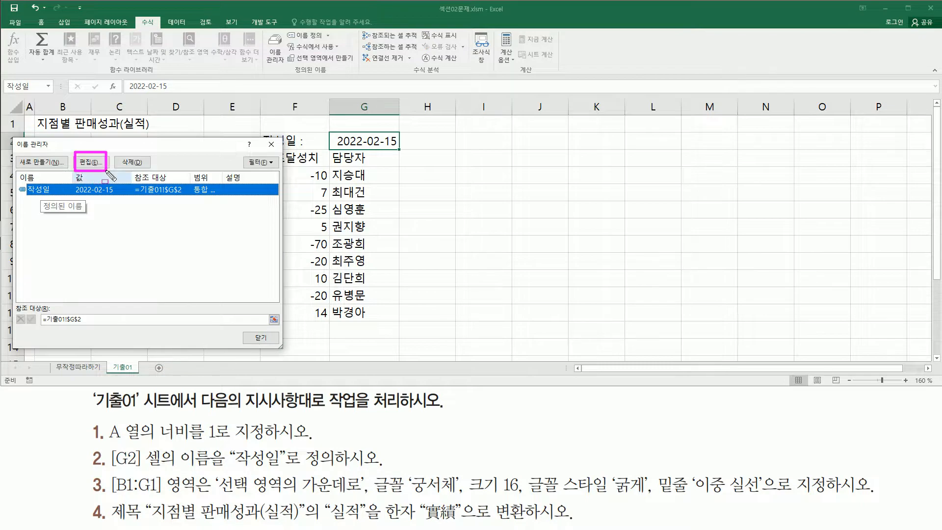
key("Escape")
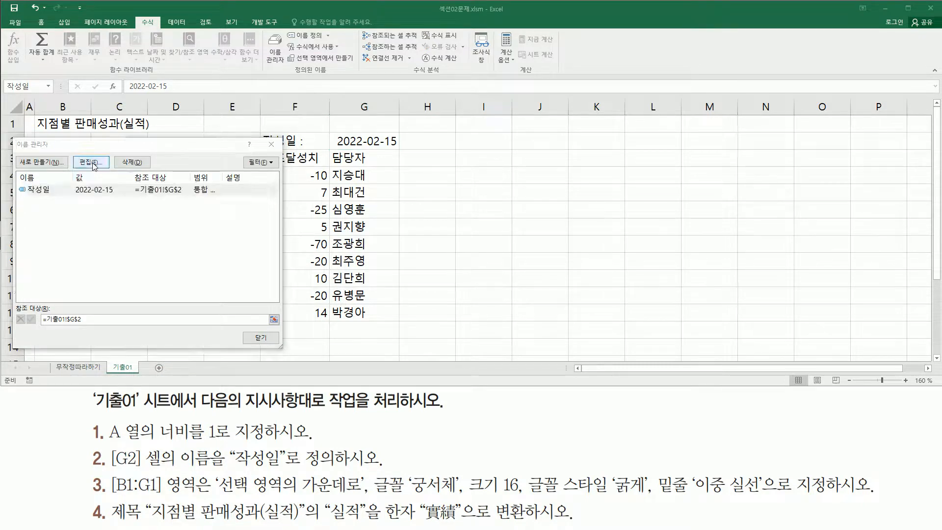
left_click(93, 164)
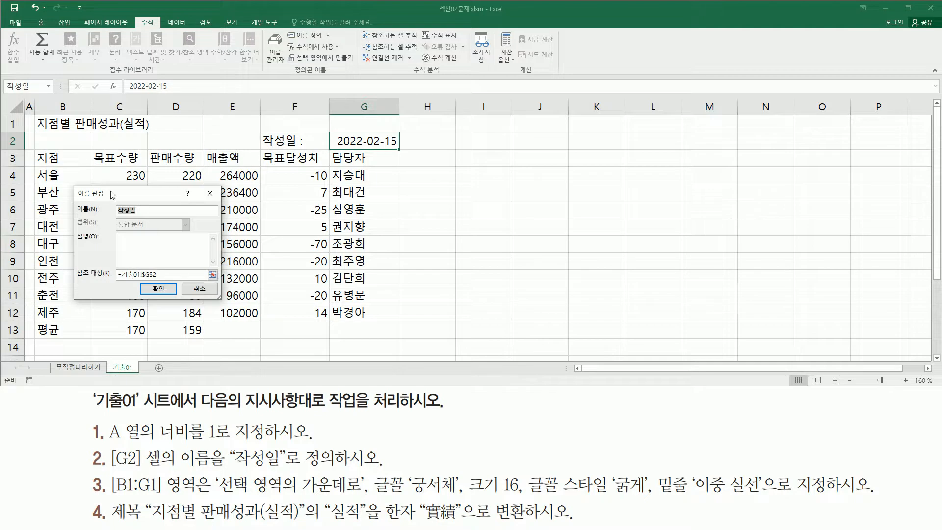
key("ctrl+2")
left_click_drag(73, 186, 223, 302)
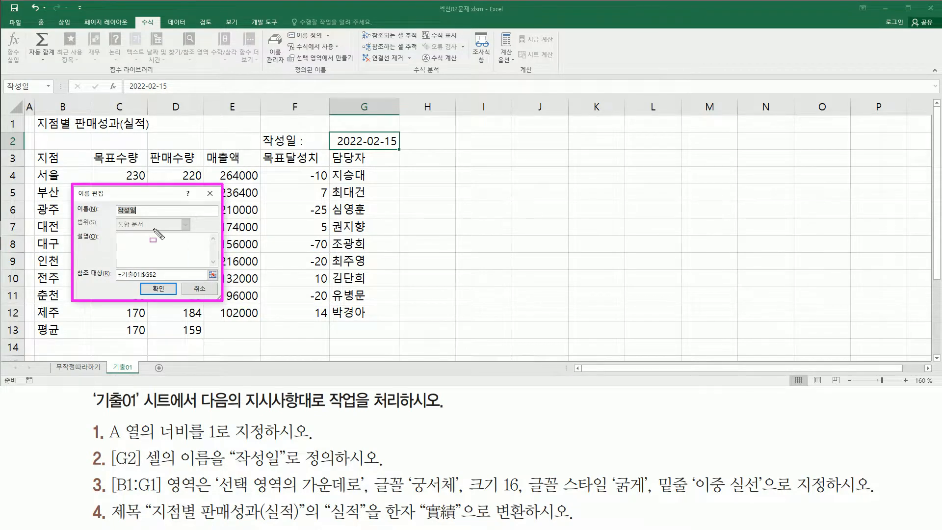
left_click_drag(114, 216, 137, 216)
left_click_drag(141, 281, 171, 296)
left_click(161, 290)
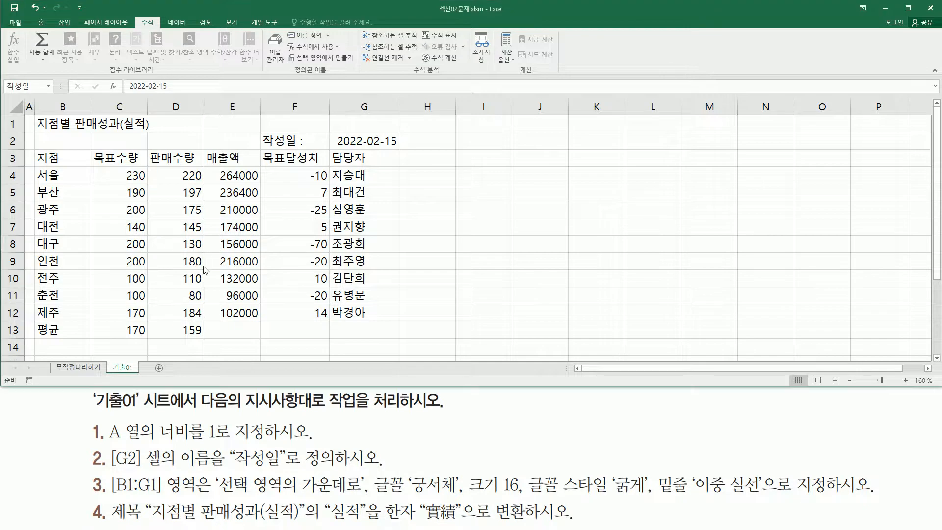
Step: Check the 작성일 entry in the Name Manager once more and close the manager
key("ctrl+F3")
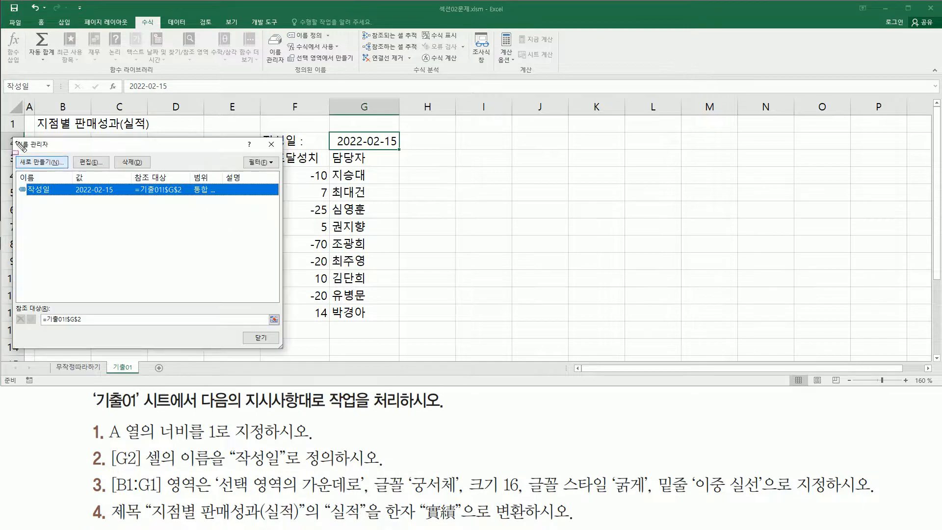
left_click_drag(13, 136, 281, 348)
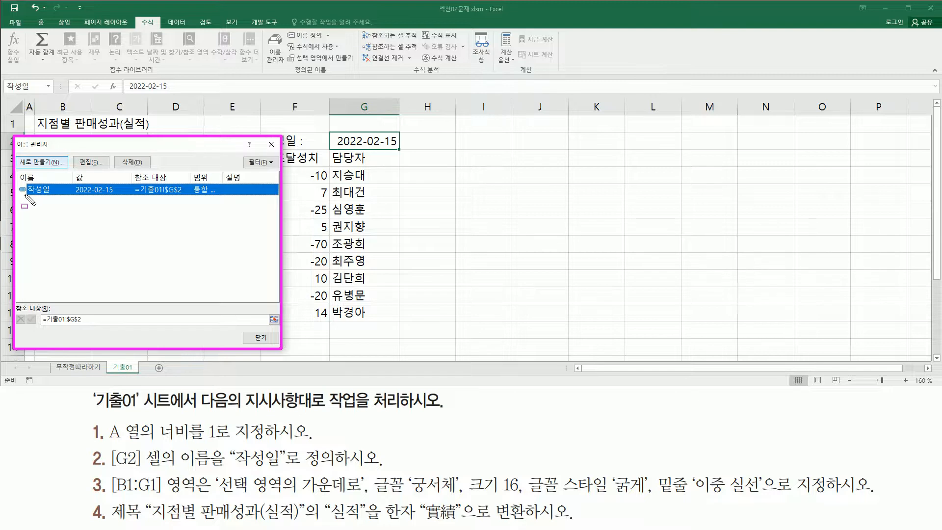
left_click_drag(25, 197, 58, 181)
left_click_drag(241, 328, 273, 345)
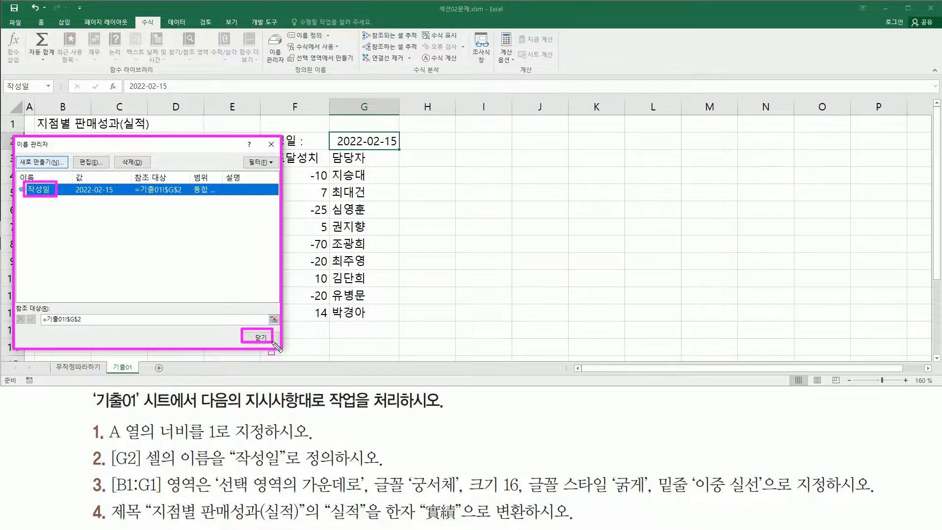
left_click(258, 337)
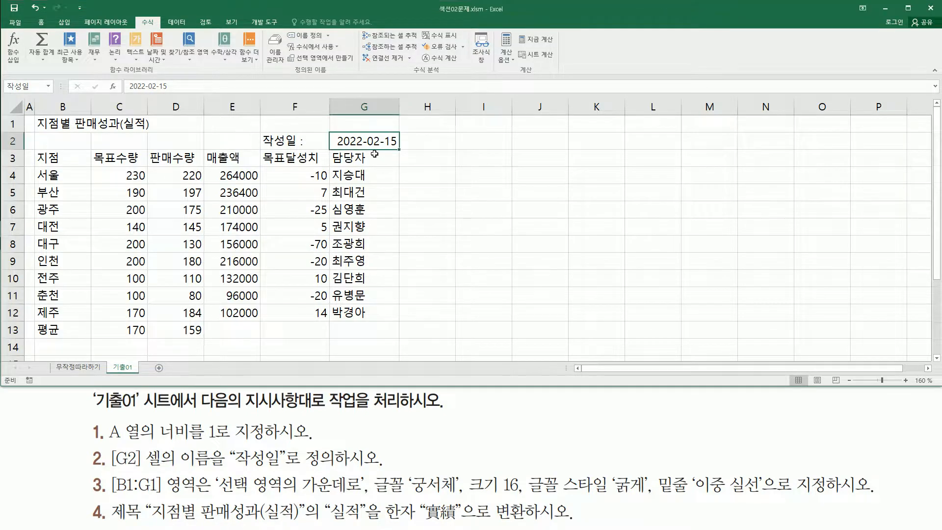
Step: Examine the third instruction's formatting requirements for B1:G1 and the alignment and font commands available for them
left_click_drag(137, 18, 160, 29)
left_click_drag(263, 28, 287, 68)
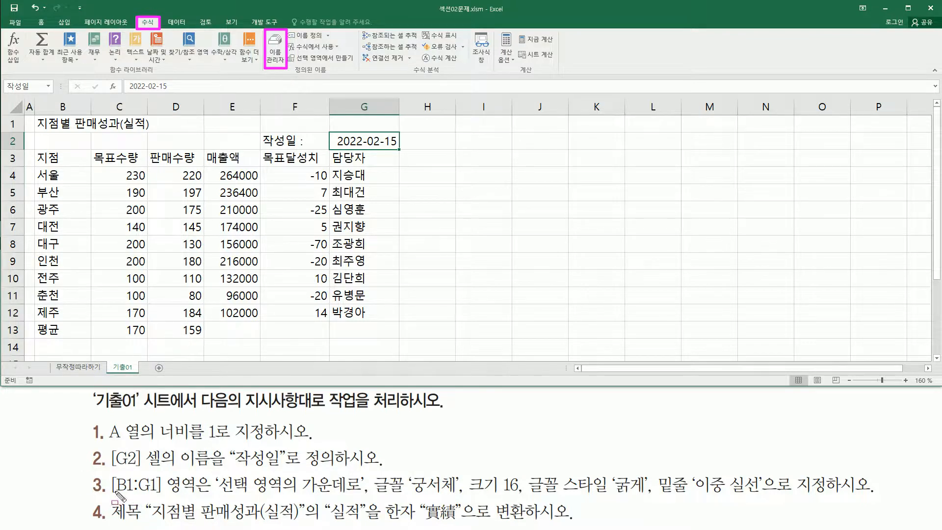
left_click_drag(111, 496, 199, 496)
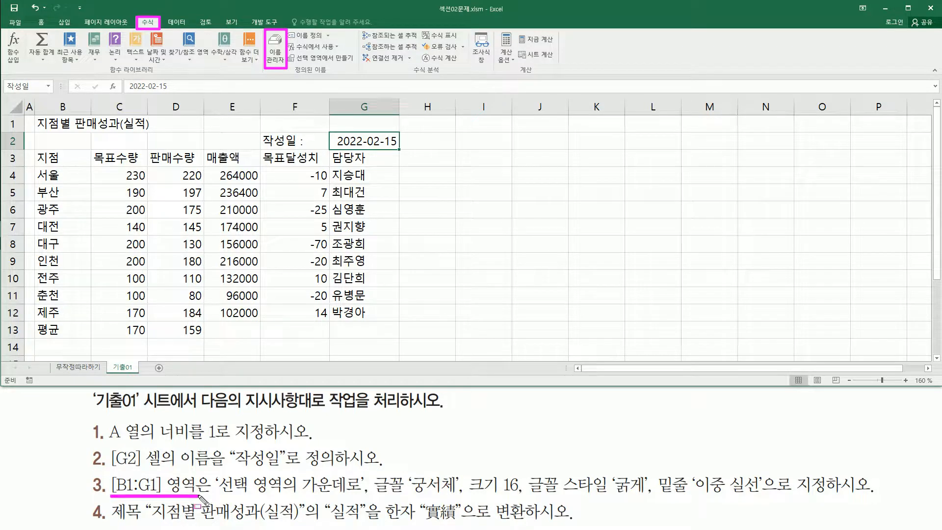
mouse_move(39, 115)
left_mouse_down()
mouse_move(76, 129)
mouse_move(395, 130)
left_mouse_up()
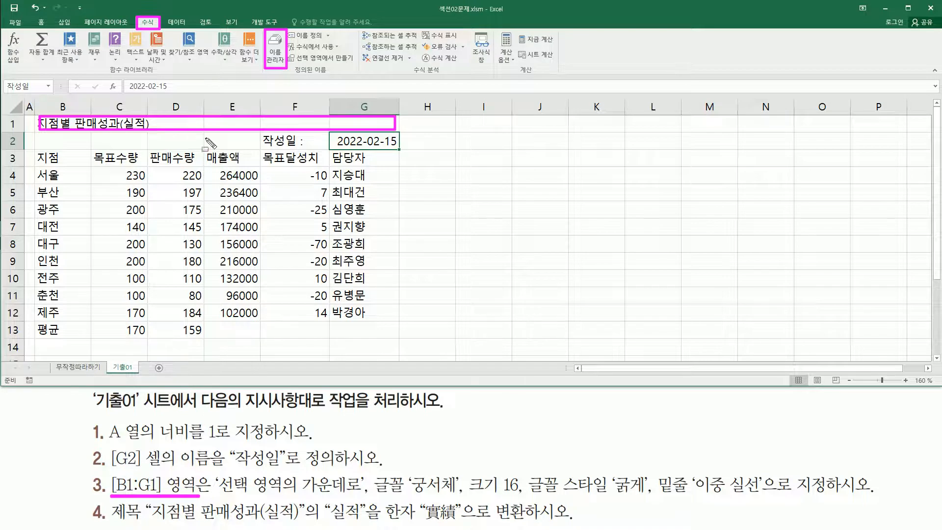
left_click_drag(219, 495, 365, 494)
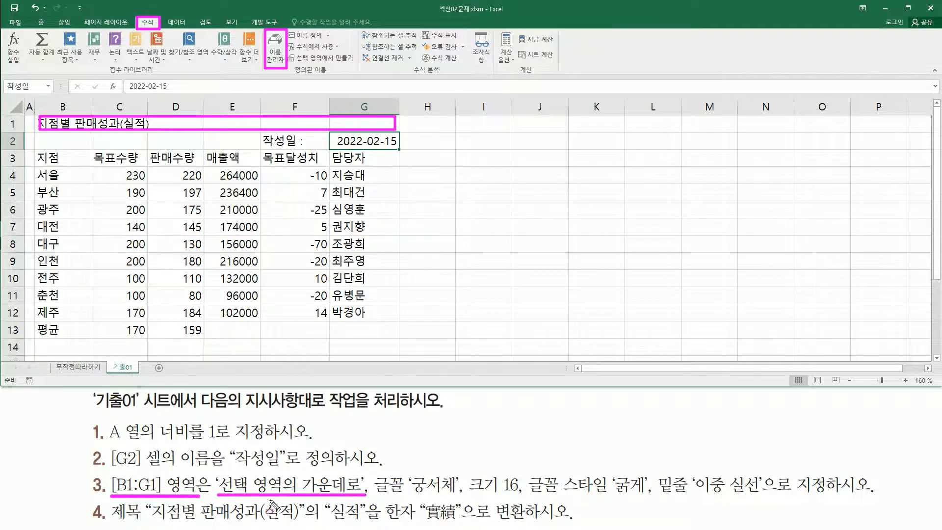
key("Escape")
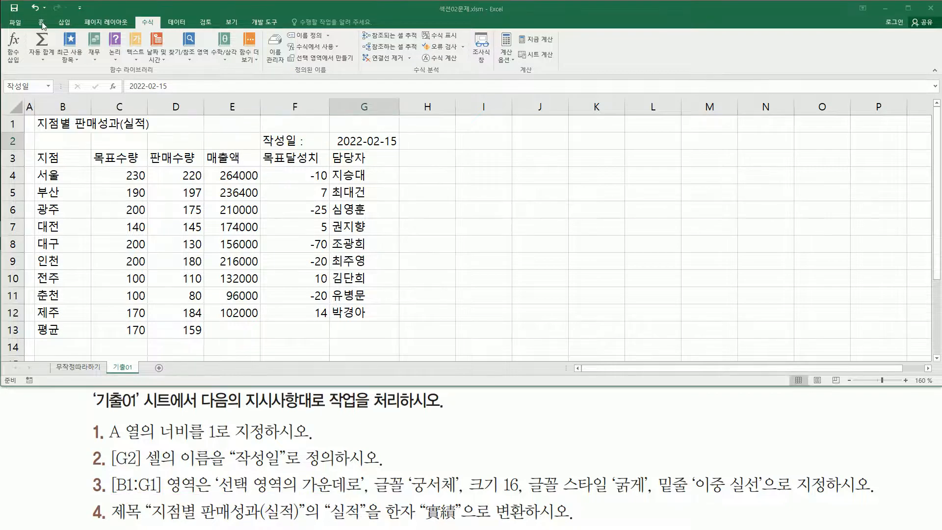
left_click(41, 22)
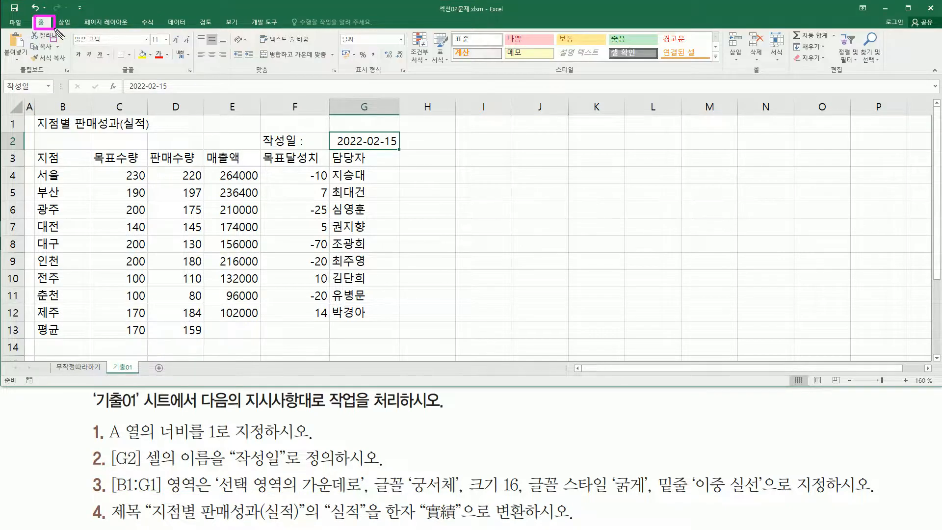
mouse_move(195, 77)
left_mouse_down()
mouse_move(339, 78)
mouse_move(334, 31)
left_mouse_up()
left_click_drag(218, 495, 364, 496)
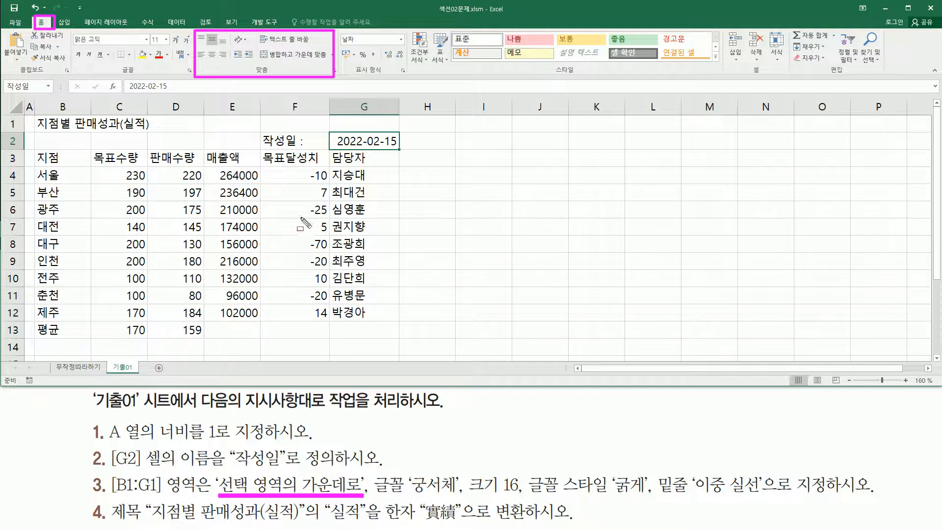
left_click_drag(264, 62, 327, 62)
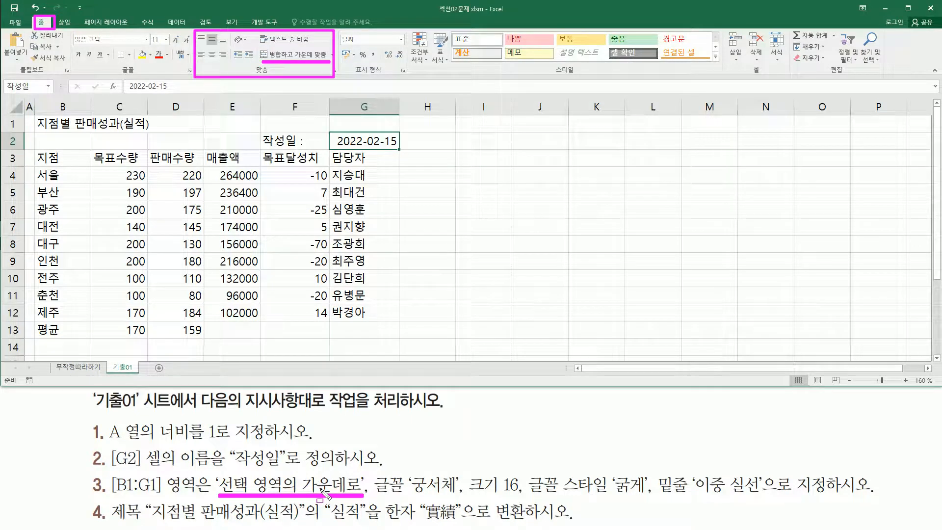
mouse_move(372, 469)
left_mouse_down()
mouse_move(414, 496)
mouse_move(765, 496)
left_mouse_up()
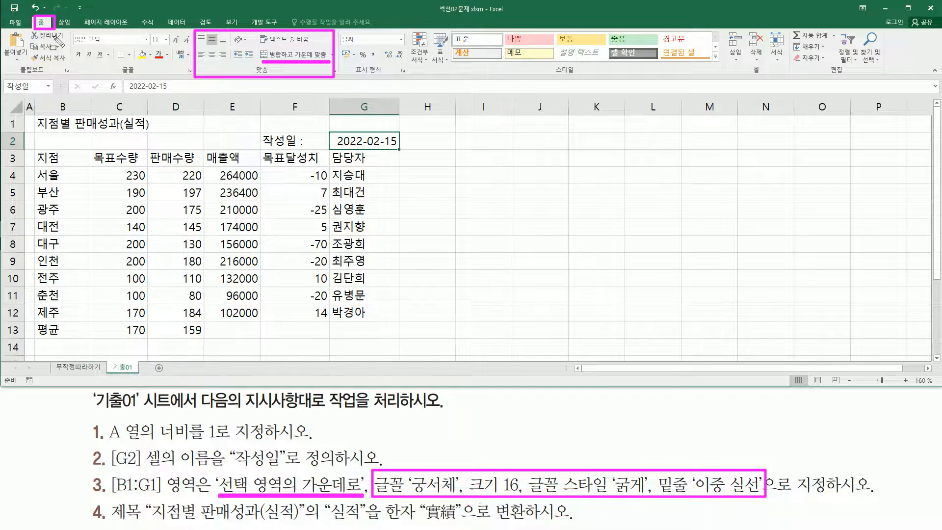
mouse_move(73, 39)
left_mouse_down()
mouse_move(201, 86)
mouse_move(194, 78)
left_mouse_up()
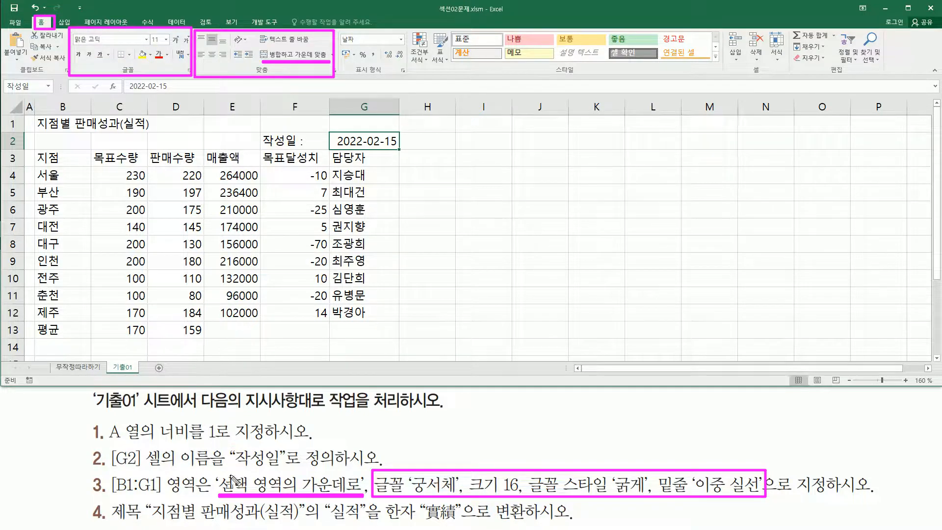
left_click_drag(217, 473, 363, 491)
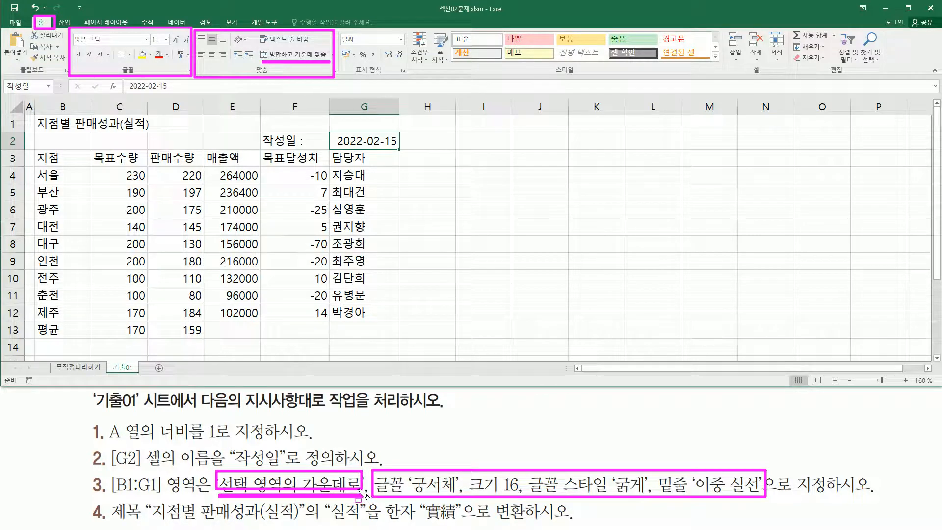
key("Escape")
left_click_drag(214, 469, 782, 499)
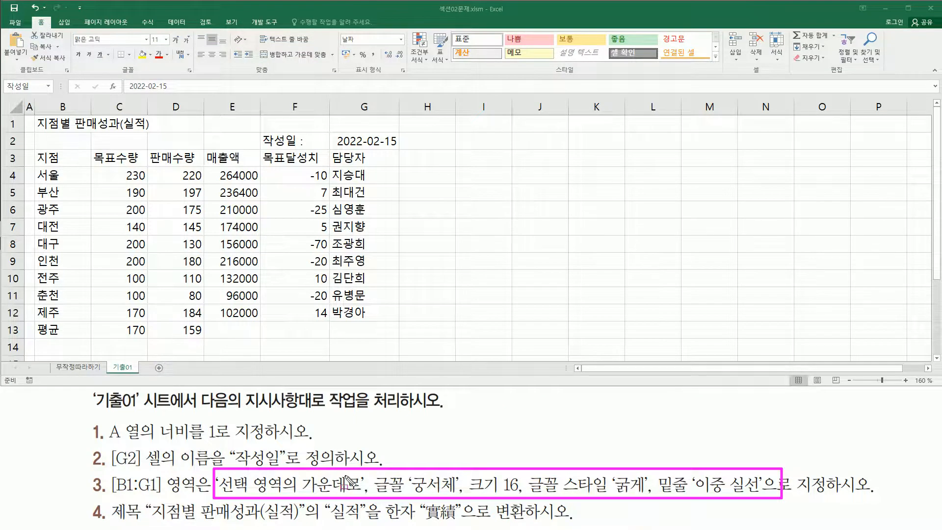
key("Escape")
Step: Set the horizontal text alignment of the title range B1:G1 to 선택 영역의 가운데로 in the Format Cells dialog
left_click(44, 123)
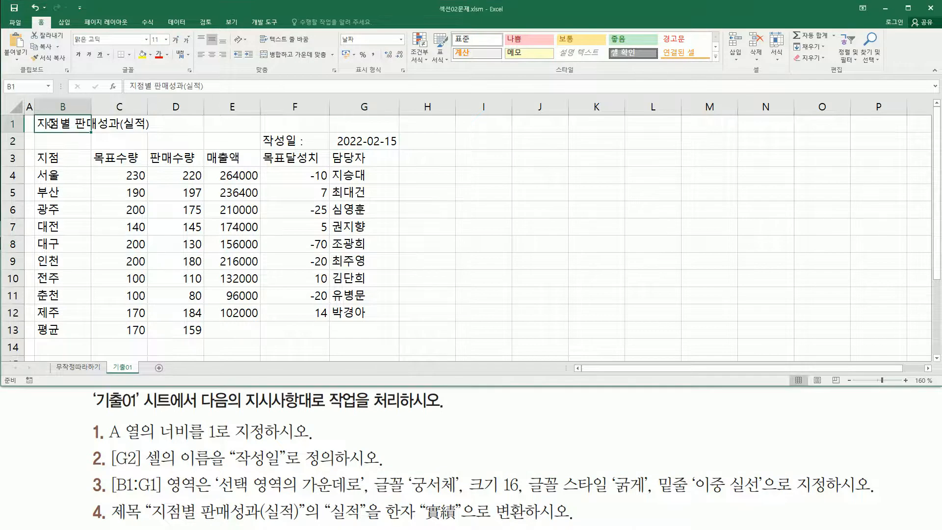
left_click_drag(91, 123, 350, 126)
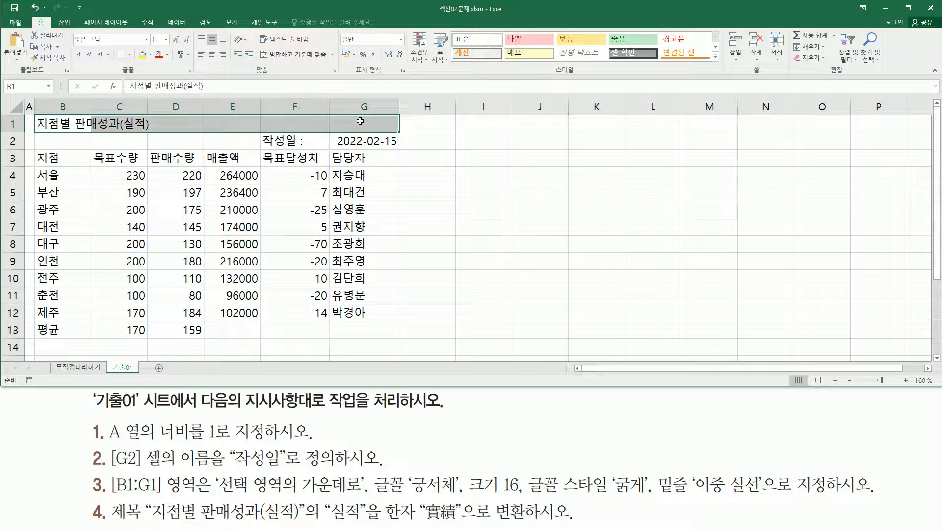
key("ctrl+1")
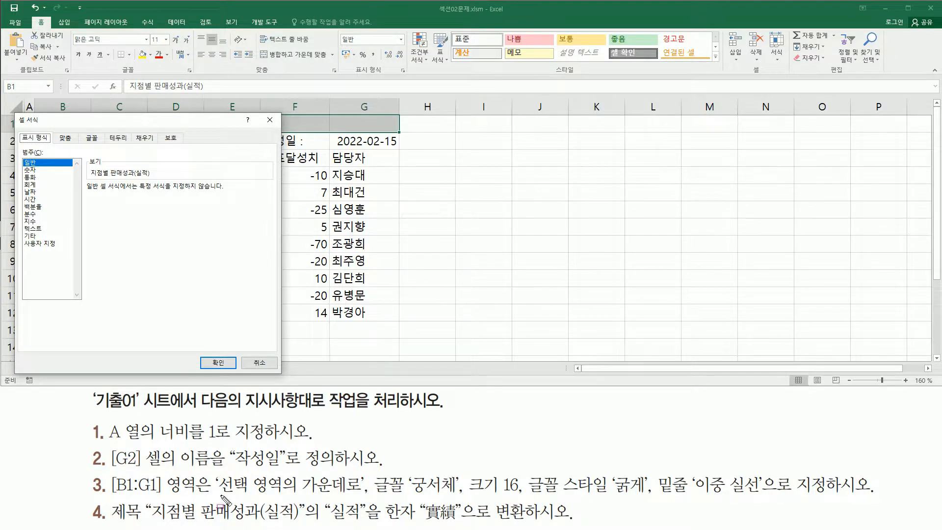
left_click_drag(220, 495, 352, 496)
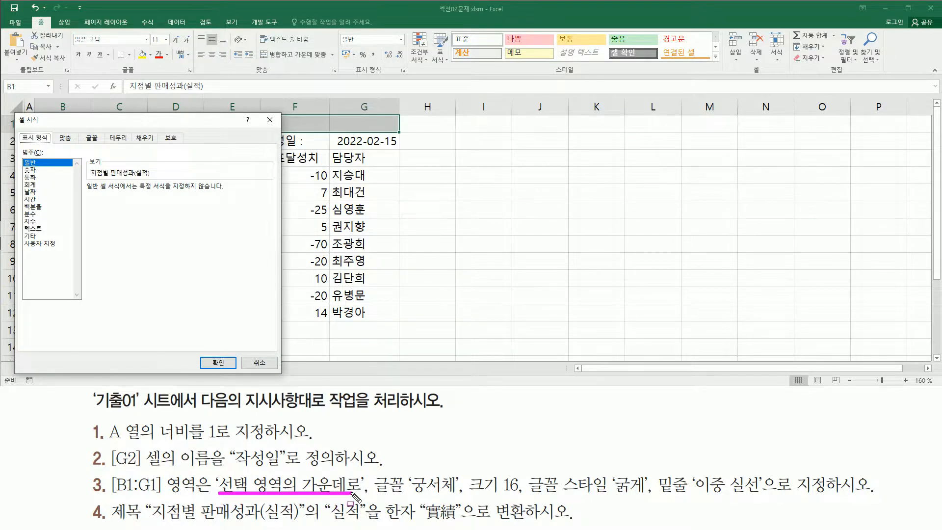
left_click_drag(53, 129, 77, 146)
key("Escape")
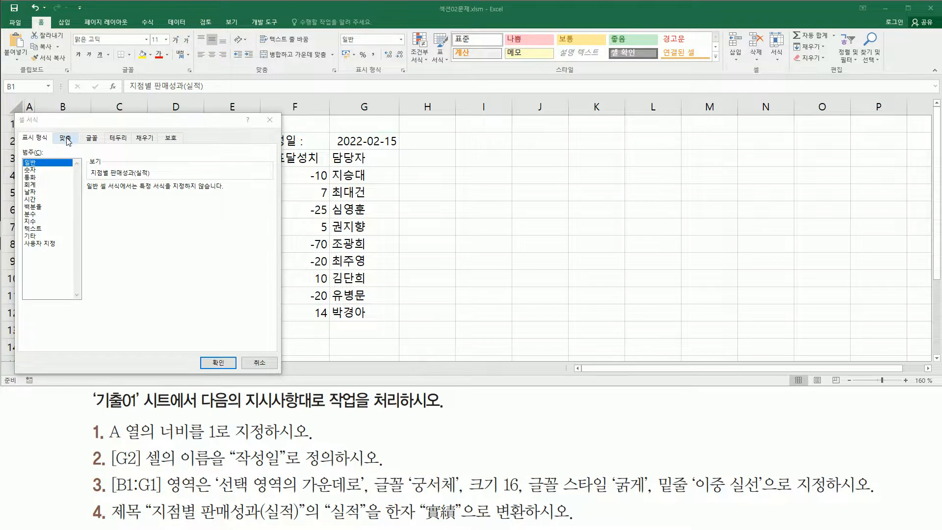
left_click(66, 140)
key("ctrl+2")
mouse_move(17, 145)
left_mouse_down()
mouse_move(28, 169)
mouse_move(61, 157)
mouse_move(73, 220)
mouse_move(154, 217)
left_mouse_up()
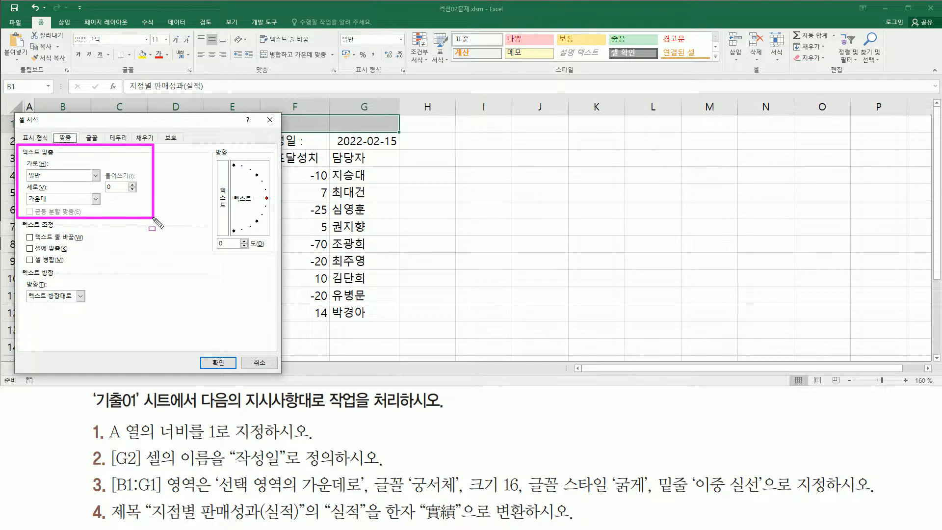
key("Escape")
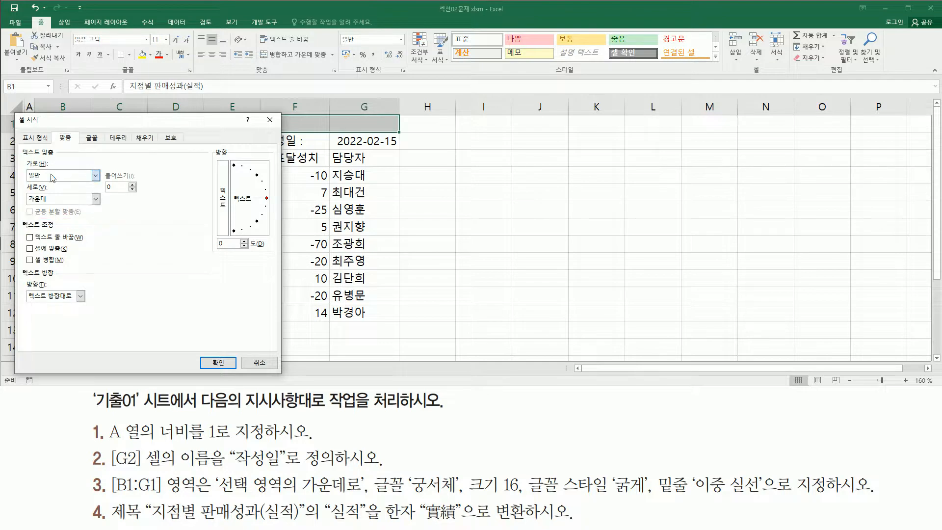
left_click(49, 176)
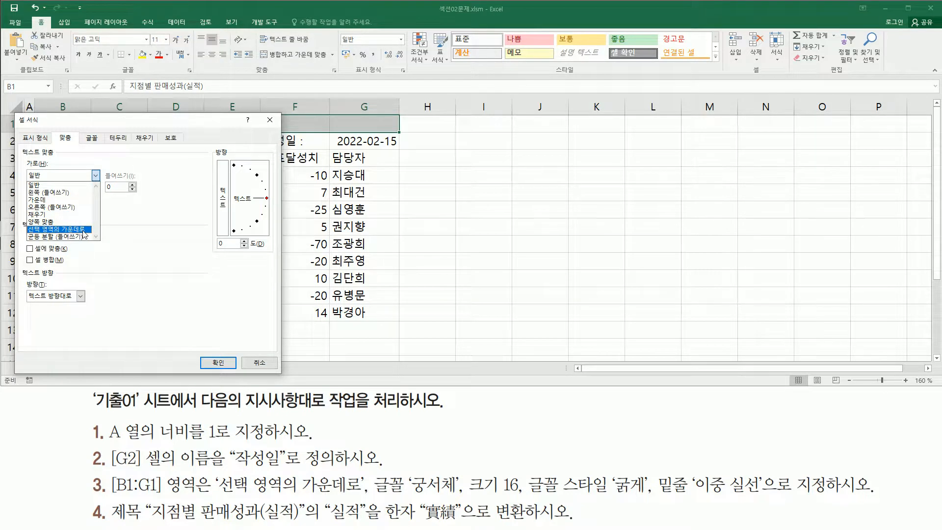
left_click(82, 234)
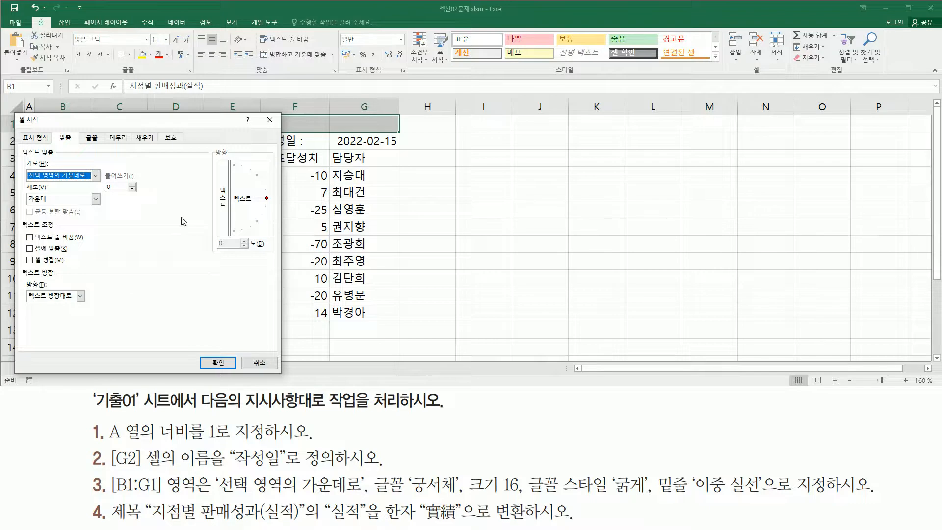
left_click_drag(51, 131, 78, 143)
left_click_drag(22, 166, 102, 184)
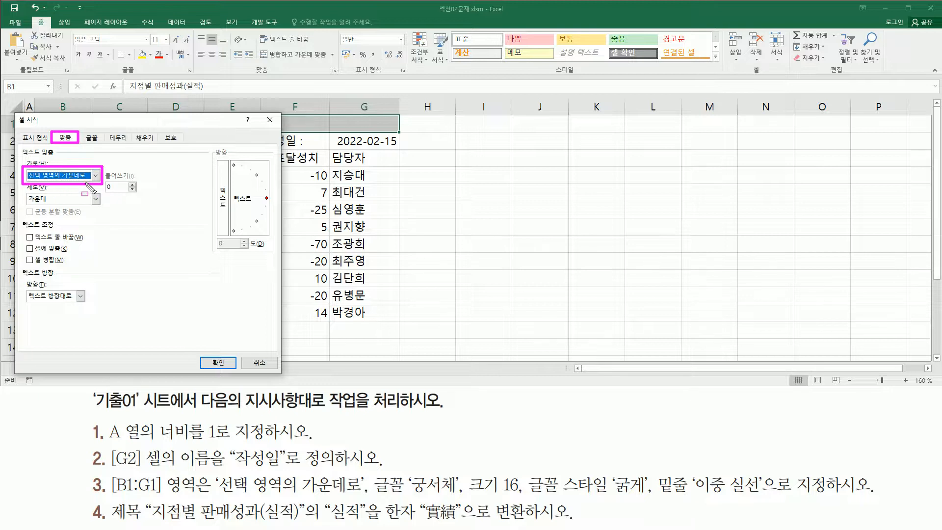
Step: Set the font of the title range B1:G1 to 궁서체
mouse_move(370, 469)
left_mouse_down()
mouse_move(379, 497)
mouse_move(811, 502)
left_mouse_up()
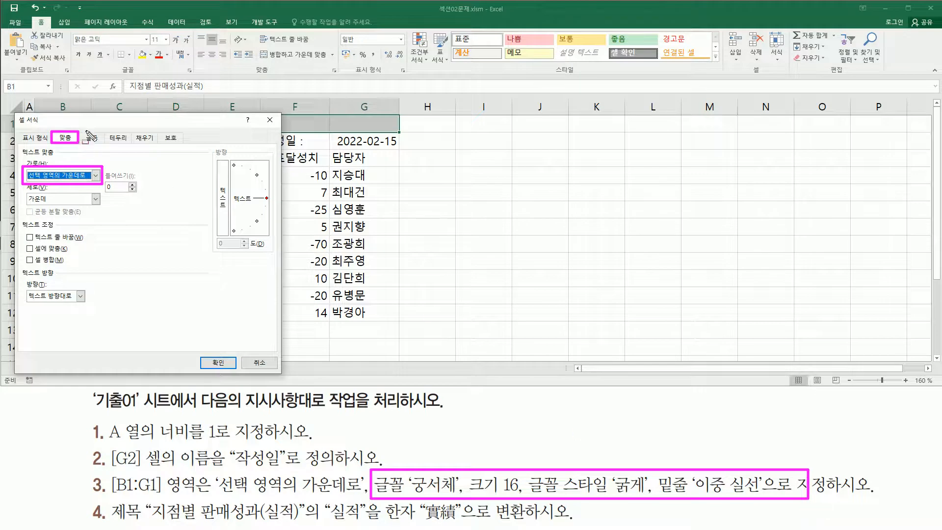
left_click_drag(83, 129, 103, 149)
left_click(95, 140)
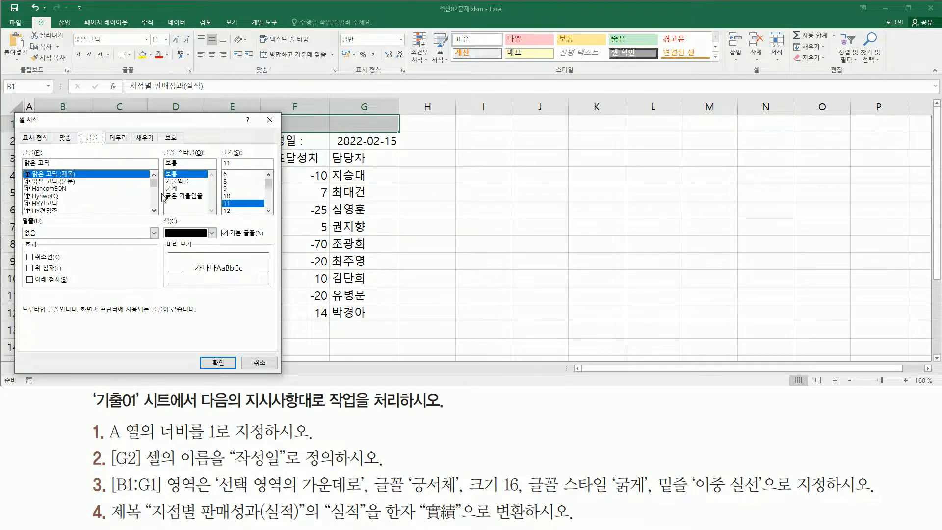
scroll(157, 198, "down", 5)
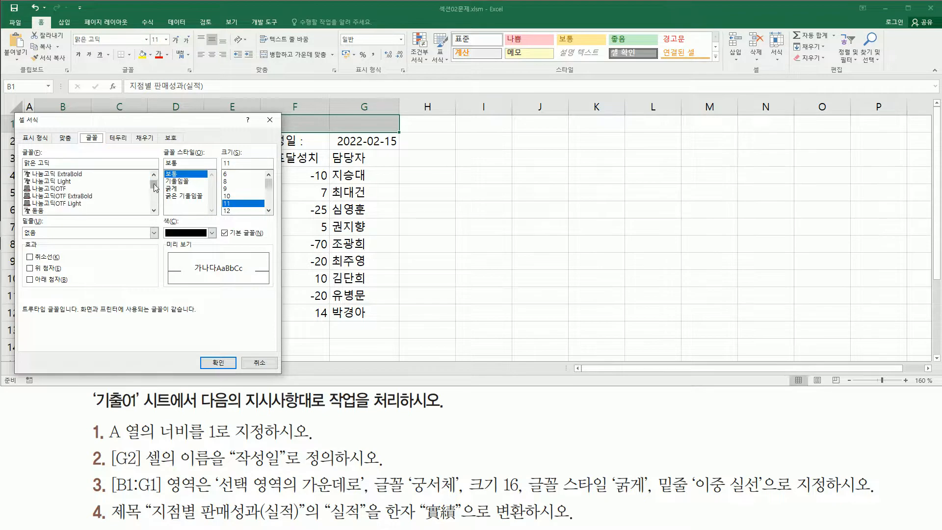
scroll(154, 176, "up", 3)
left_click(39, 181)
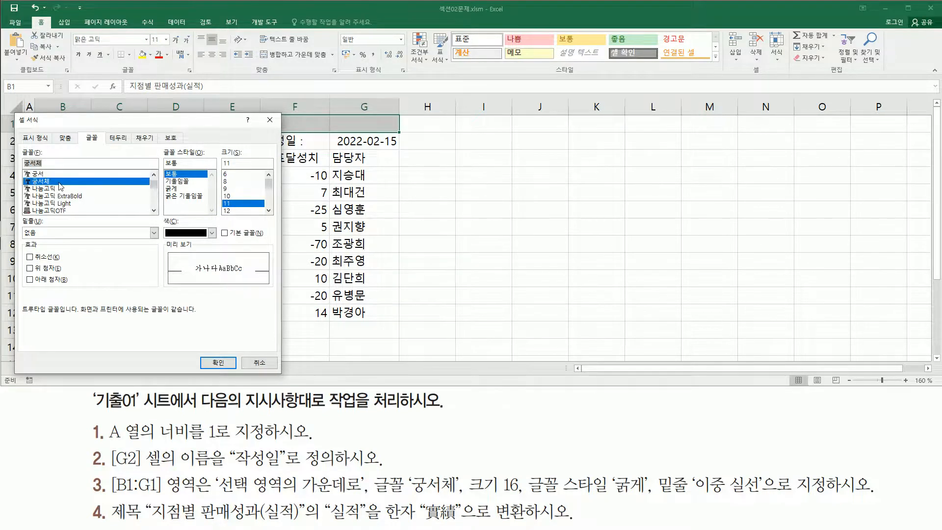
Step: Set the title range's font size to 16 and its font style to 굵게
left_click(269, 210)
left_click(269, 210)
left_click(269, 210)
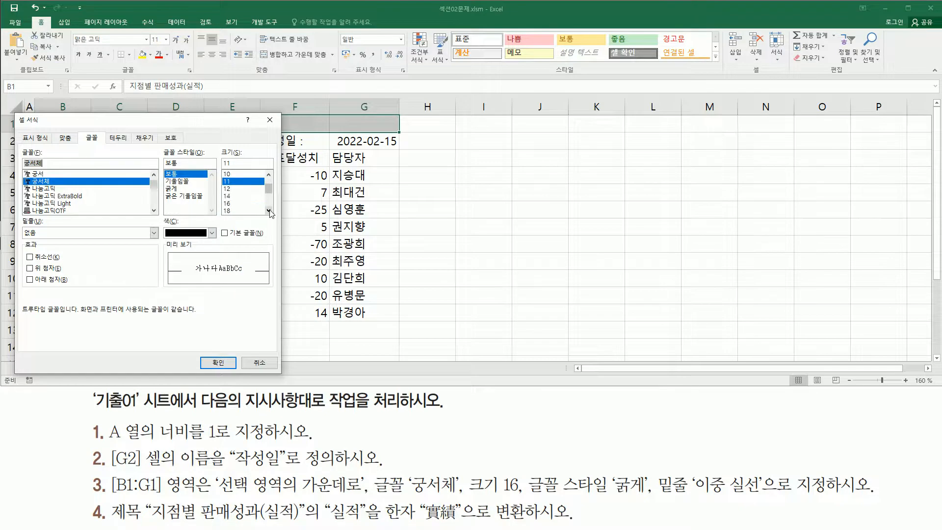
left_click(240, 204)
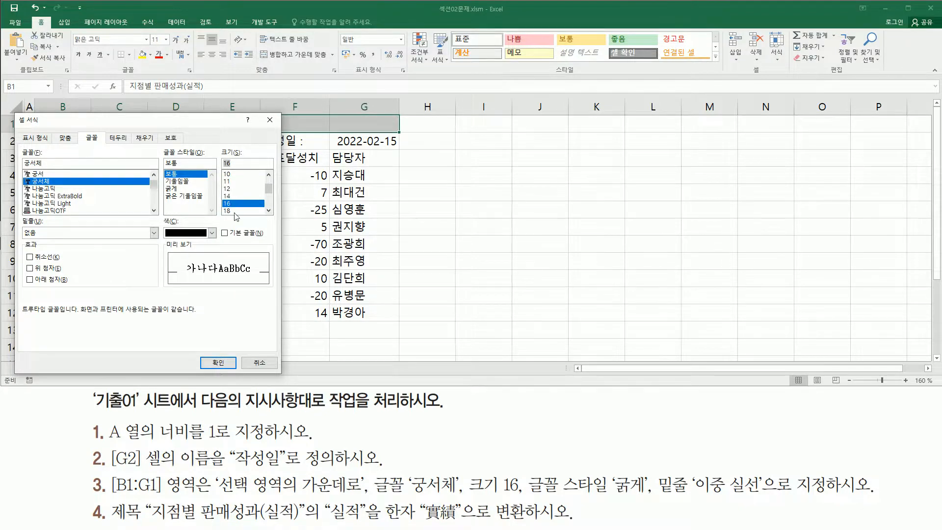
left_click(190, 190)
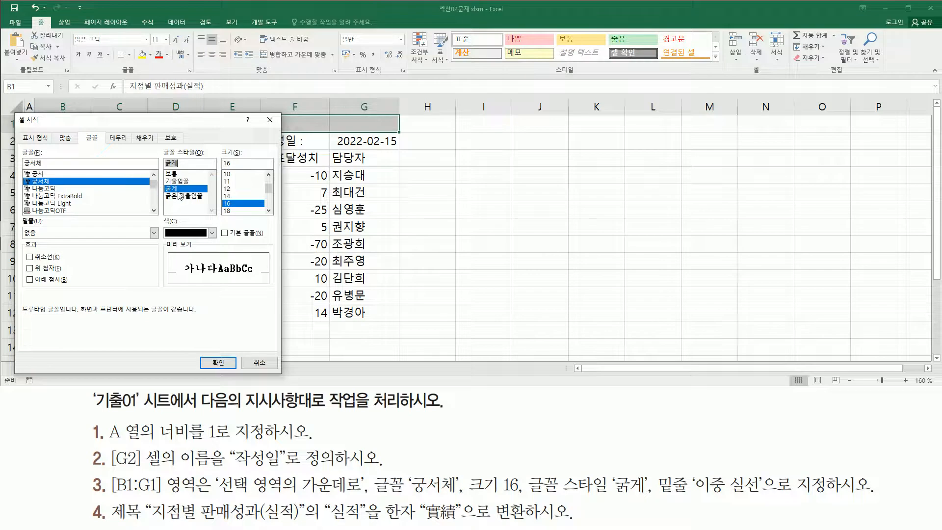
Step: Set the title's underline to 이중 실선, review the font settings, and apply the formatting to B1:G1
left_click(69, 233)
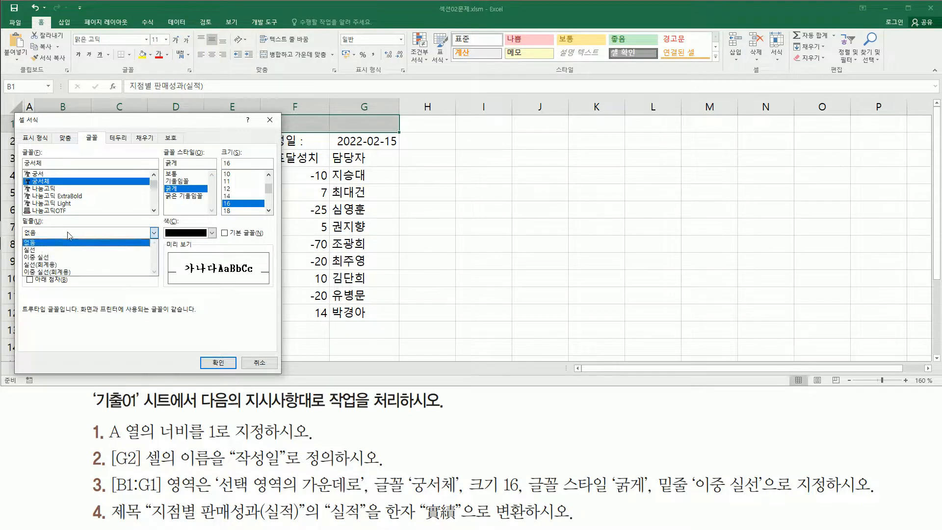
left_click(86, 261)
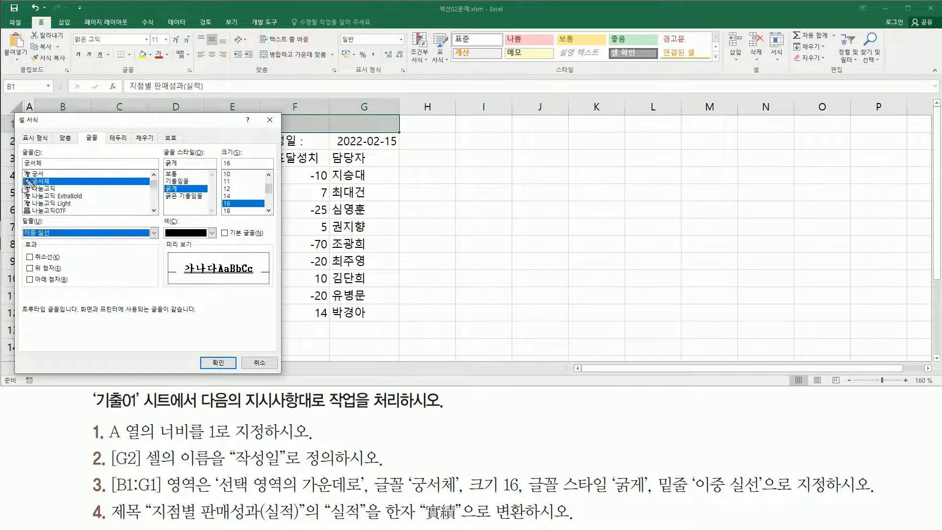
left_click_drag(20, 172, 67, 193)
left_click_drag(222, 194, 252, 212)
left_click_drag(160, 180, 187, 195)
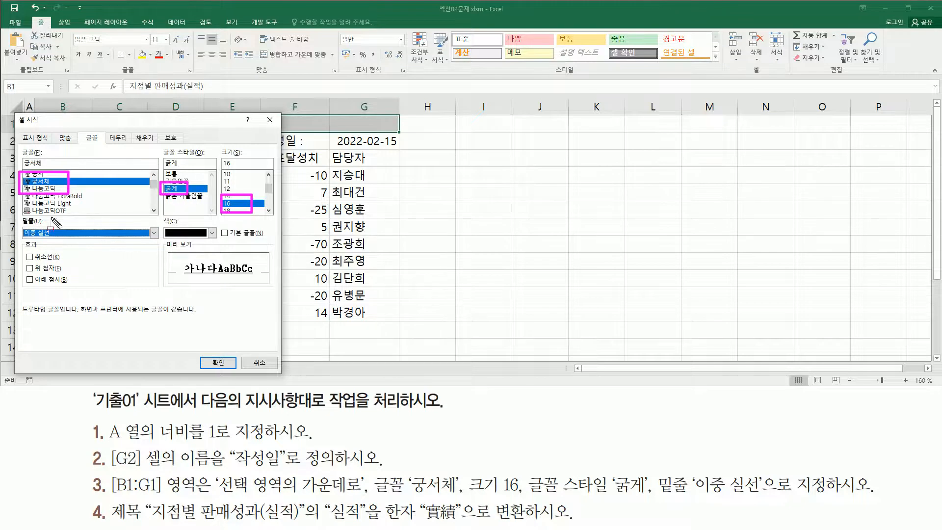
left_click_drag(17, 221, 60, 242)
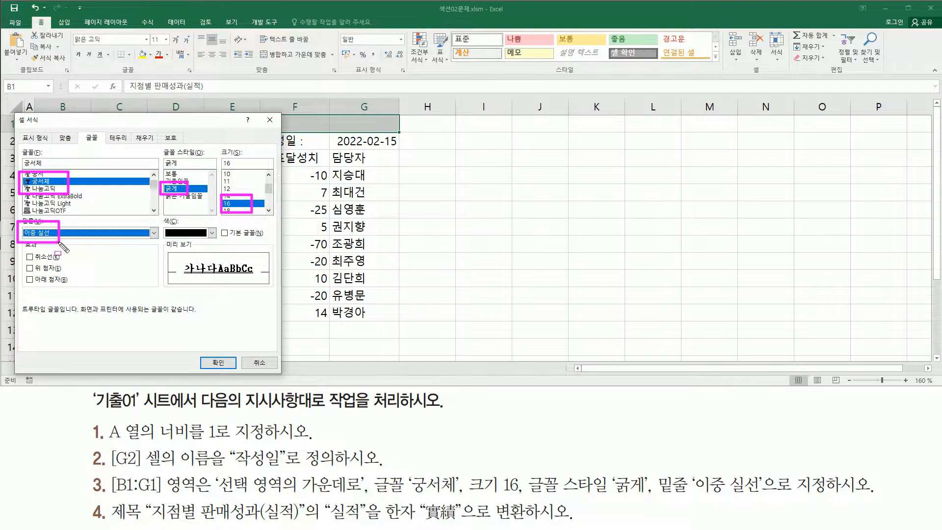
left_click_drag(200, 355, 239, 373)
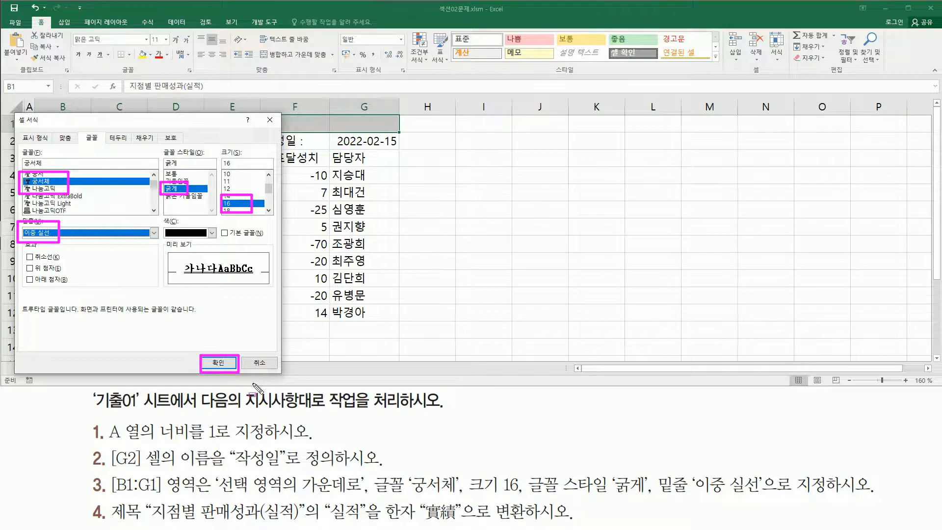
key("Escape")
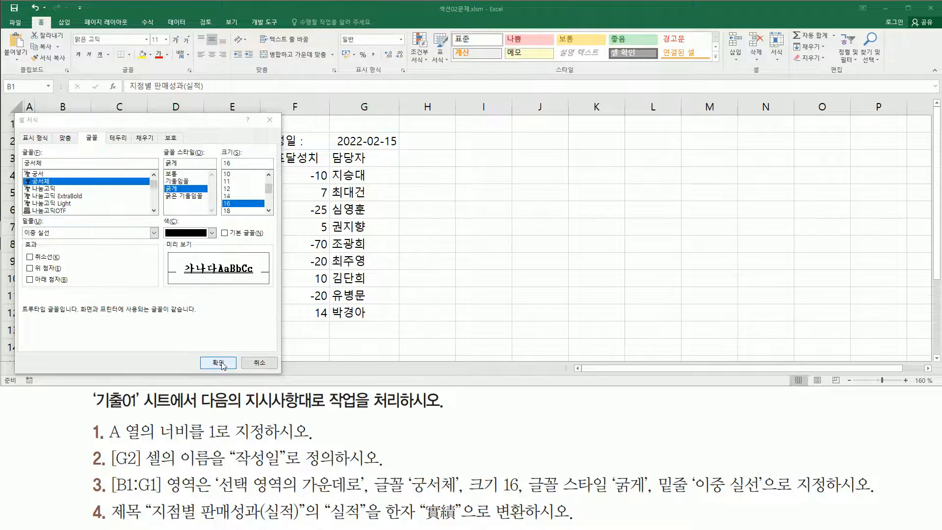
left_click(218, 363)
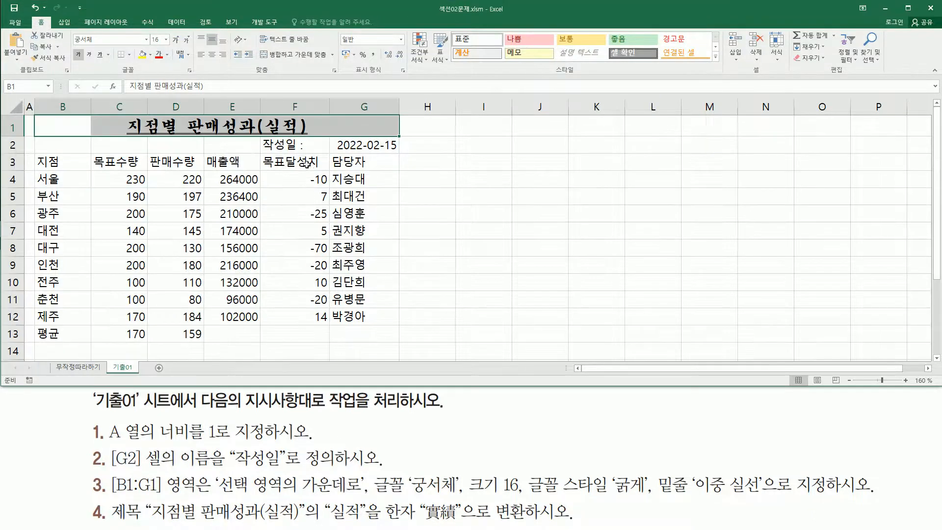
Step: Examine the formatted title, its text in the formula bar, and the fourth instruction about converting 실적 to Hanja
key("ctrl+2")
mouse_move(40, 115)
left_mouse_down()
mouse_move(400, 132)
mouse_move(401, 143)
left_mouse_up()
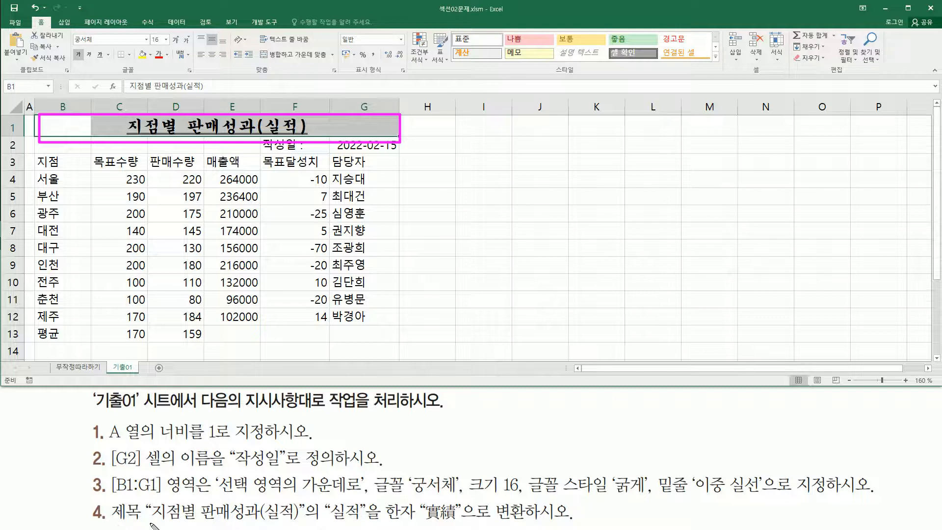
key("Escape")
key("ctrl+2")
left_click_drag(127, 138, 308, 138)
left_click_drag(151, 525, 531, 523)
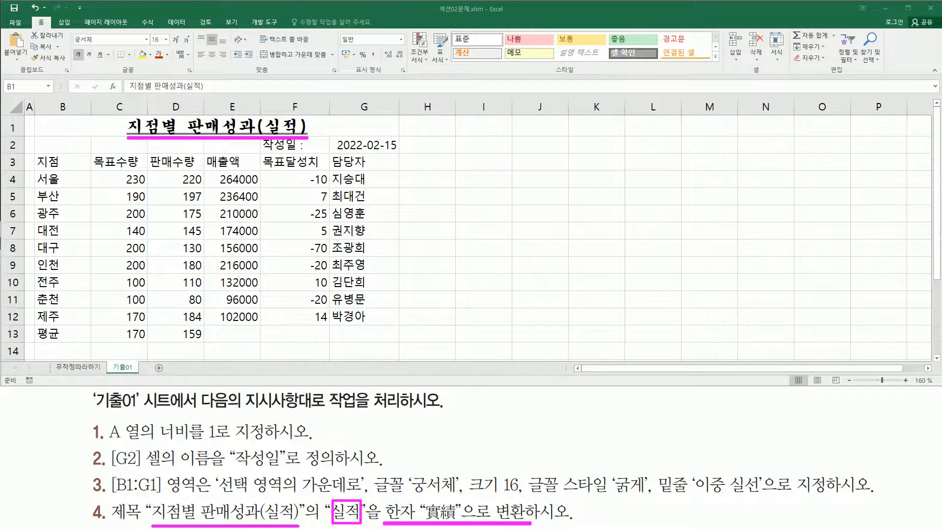
left_click_drag(265, 115, 301, 133)
key("Escape")
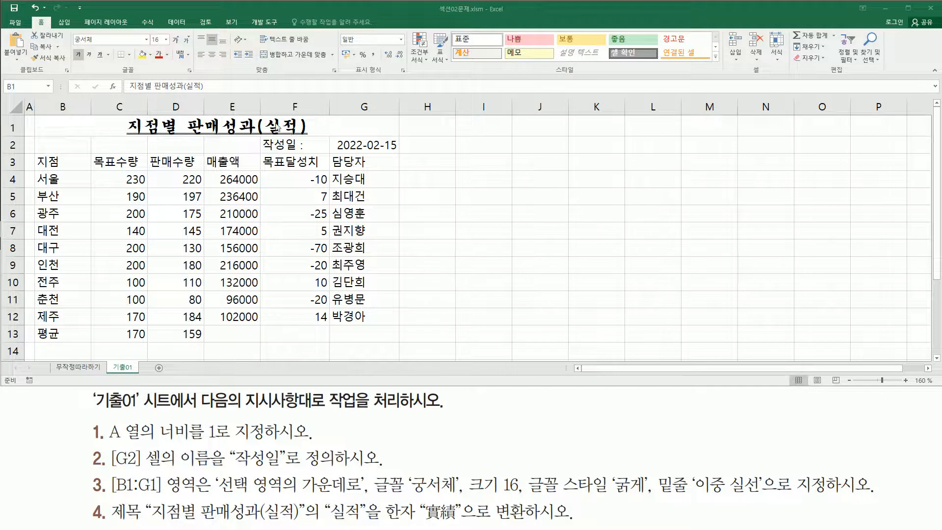
key("ctrl+2")
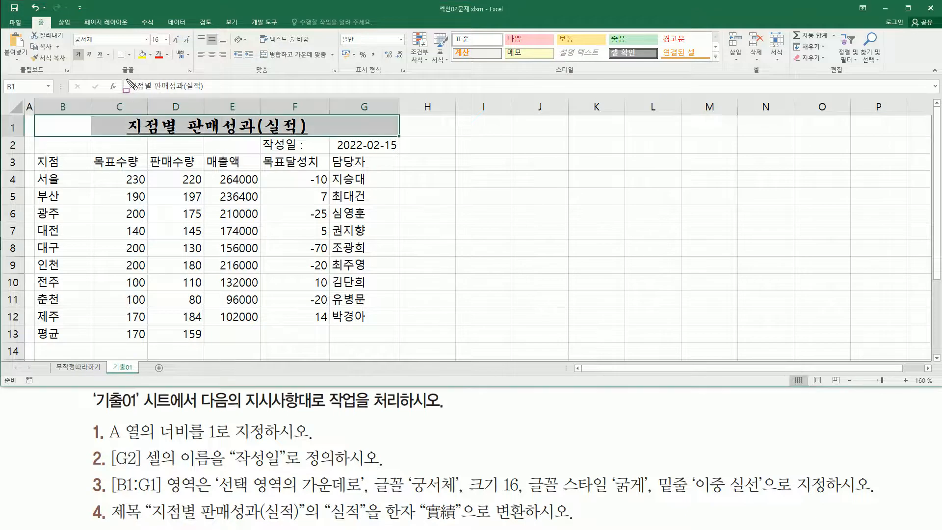
mouse_move(126, 79)
left_mouse_down()
mouse_move(147, 92)
mouse_move(210, 94)
left_mouse_up()
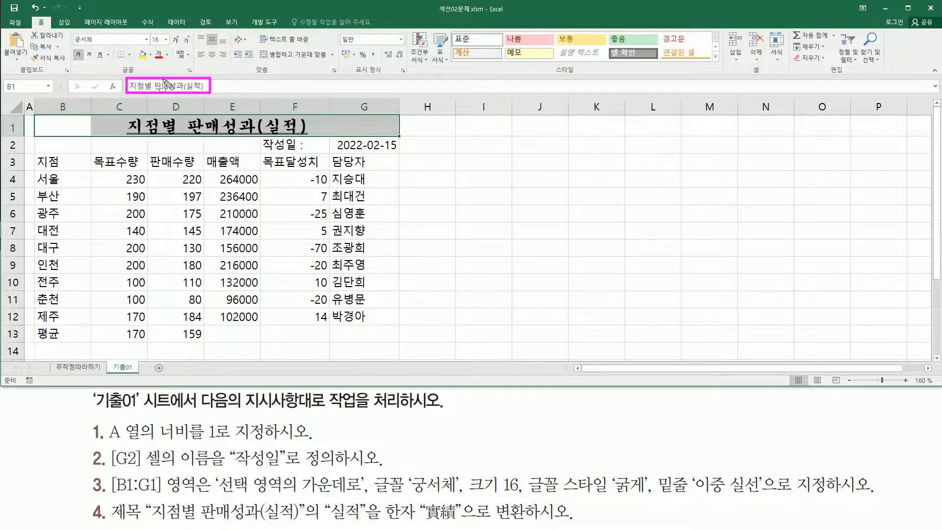
key("e")
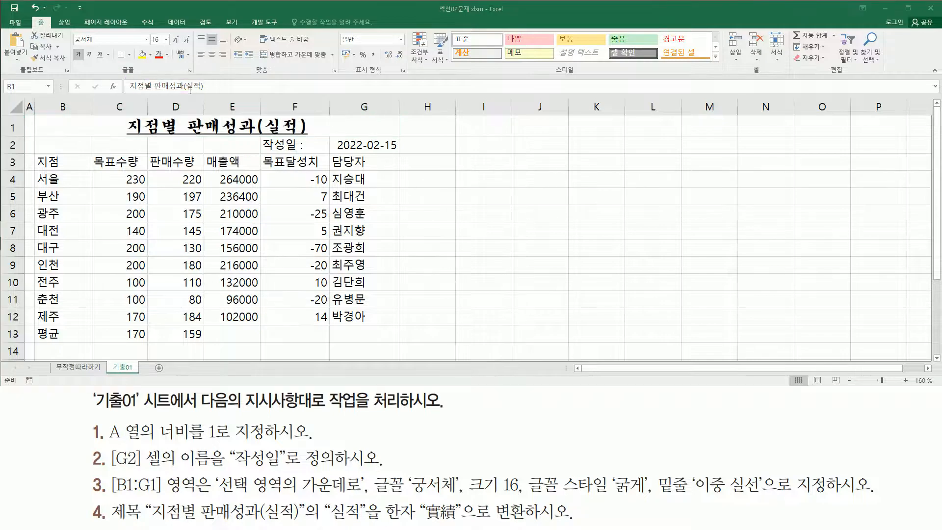
mouse_move(184, 92)
left_mouse_down()
mouse_move(198, 92)
mouse_move(202, 80)
left_mouse_up()
key("Escape")
key("ctrl+2")
left_click_drag(128, 137, 296, 135)
key("Escape")
Step: Select only cell B1, which holds the title text shown across B1:G1
left_click(61, 127)
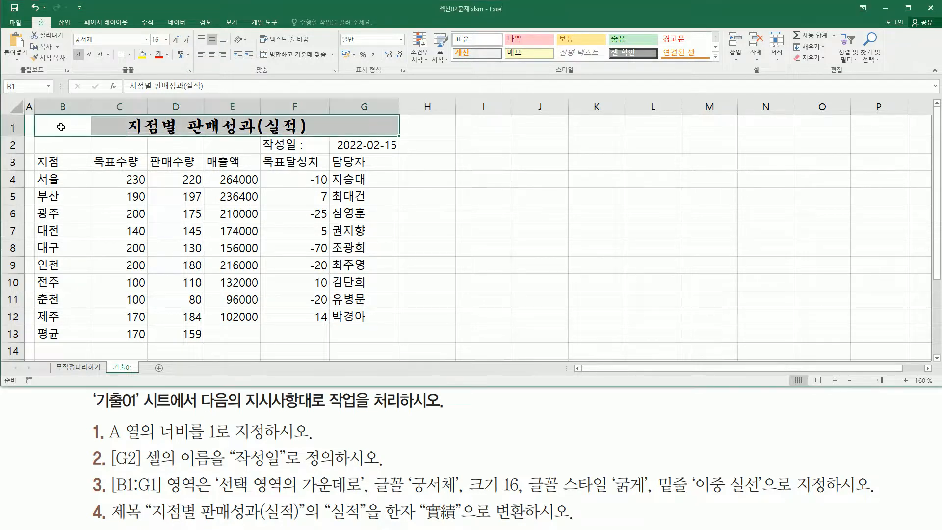
left_click(61, 127)
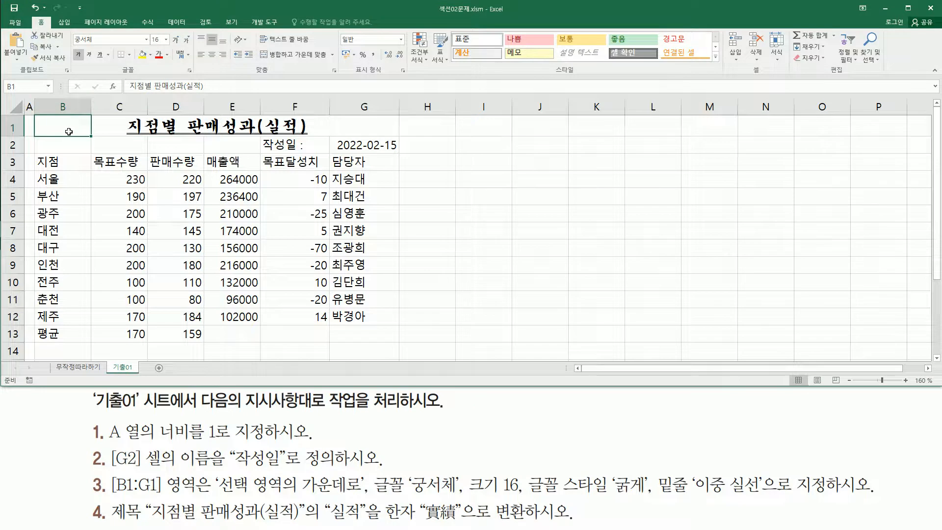
key("ctrl+2")
left_click_drag(36, 136, 376, 136)
key("Escape")
double_click(69, 127)
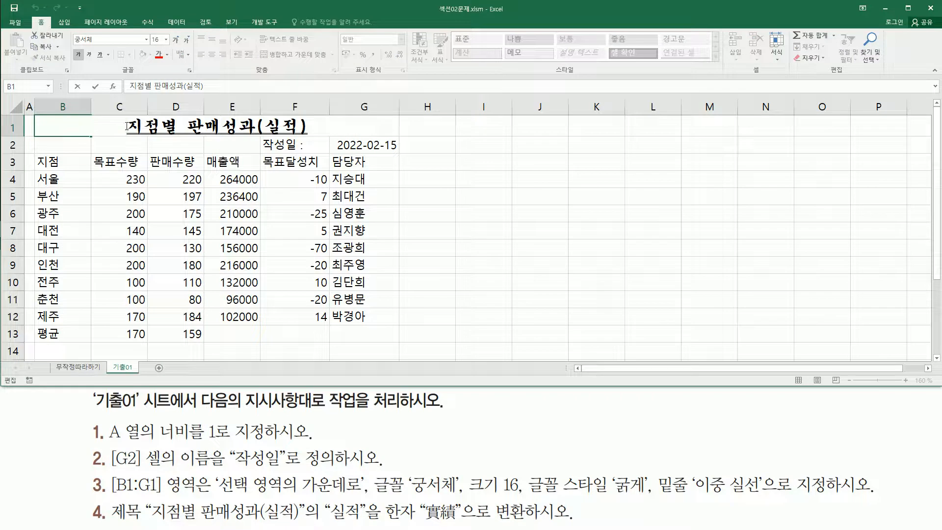
left_click_drag(265, 126, 298, 125)
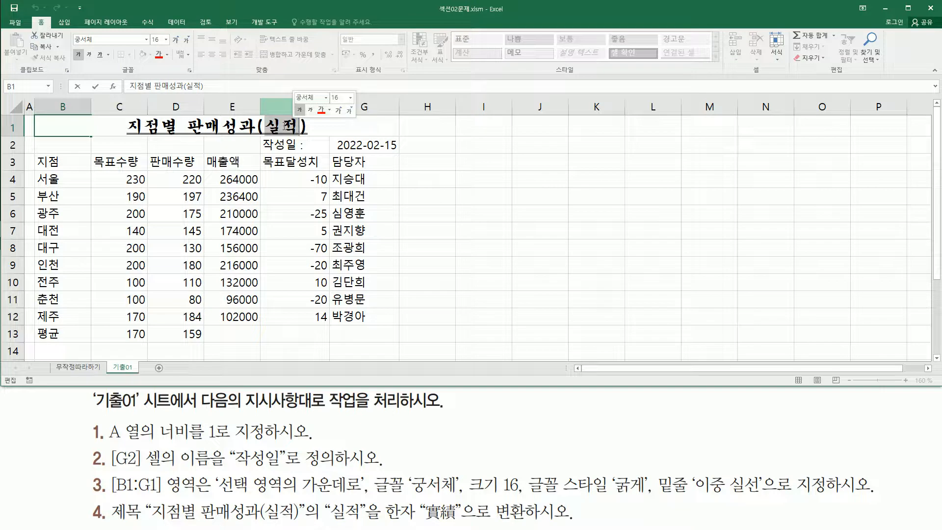
key("Hangul_Hanja")
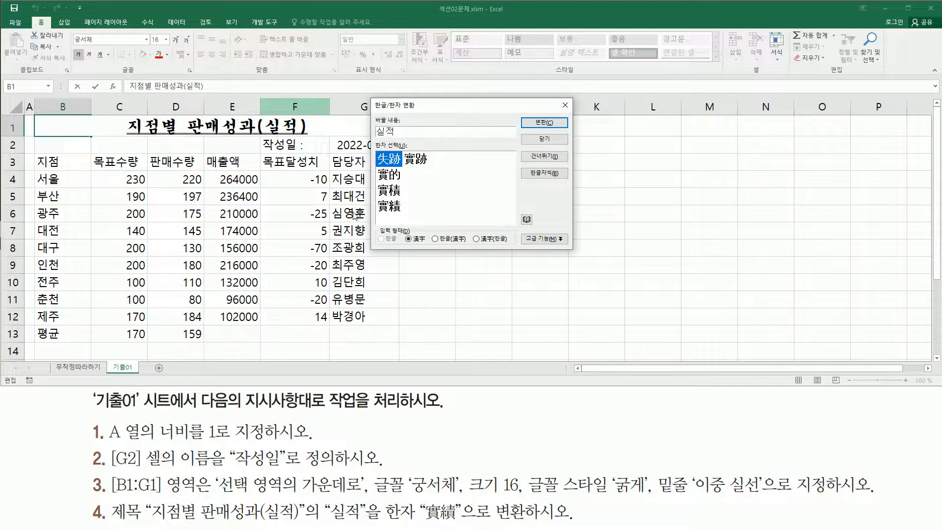
left_click(544, 139)
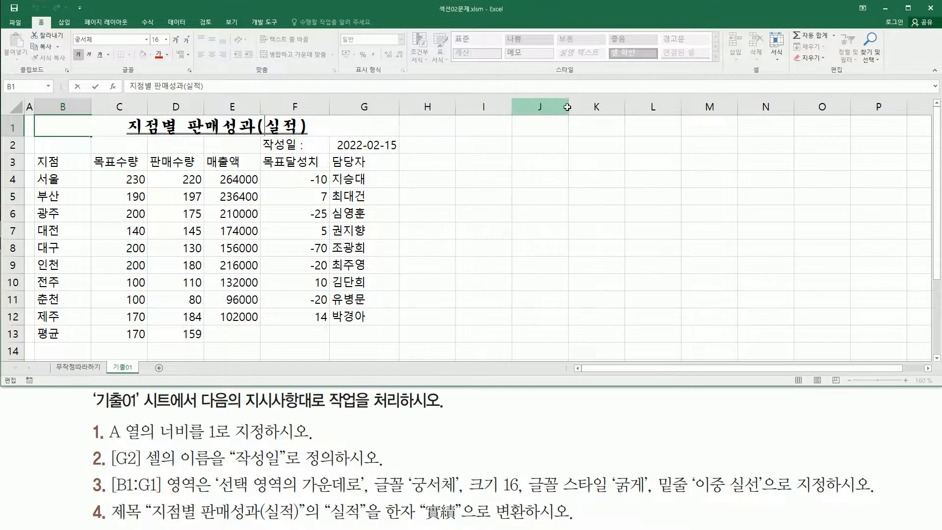
left_click(567, 105)
Step: Open the Hangul/Hanja conversion for the word 실적 within the title text of cell B1
double_click(69, 128)
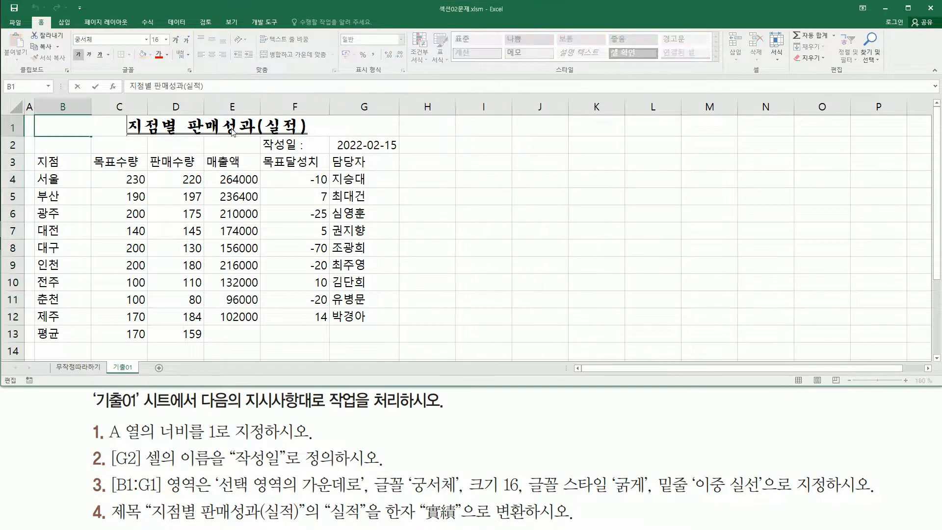
left_click_drag(267, 117, 301, 140)
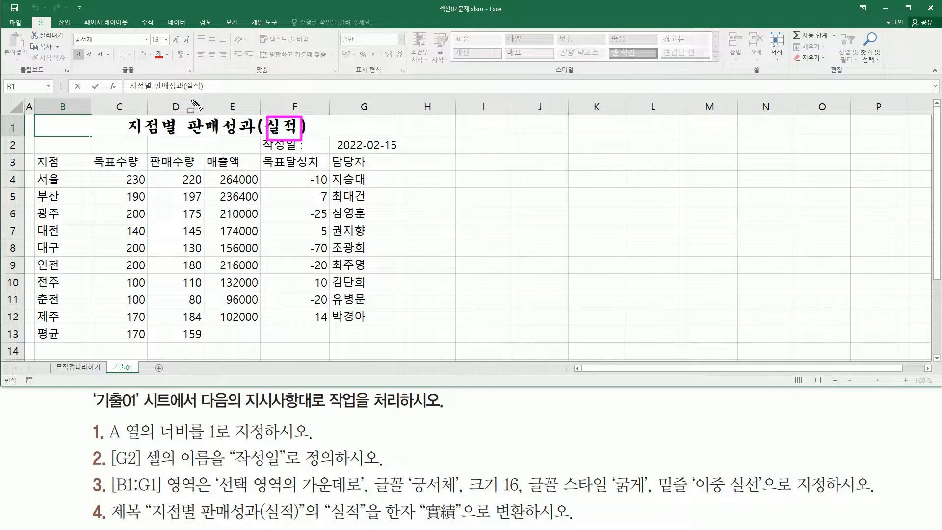
key("Escape")
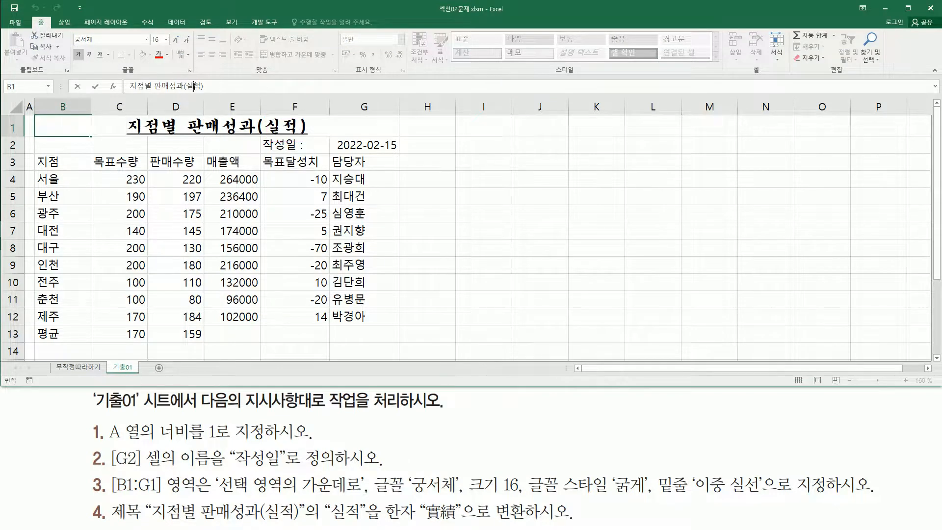
key("ctrl+2")
key("Escape")
left_click_drag(187, 86, 198, 86)
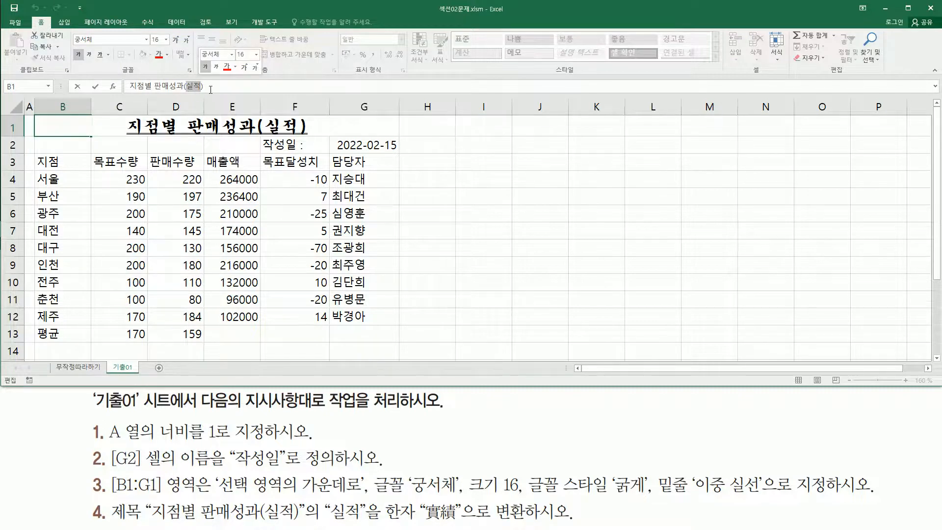
key("Hangul_Hanja")
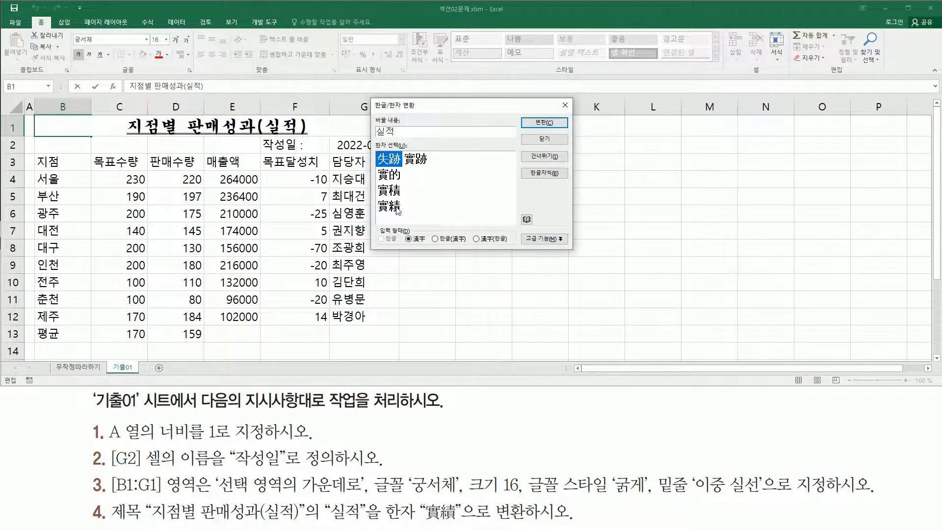
Step: Choose 實績 from the Hanja candidates for the word 실적 in the title
left_click_drag(265, 113, 297, 136)
left_click_drag(186, 80, 201, 93)
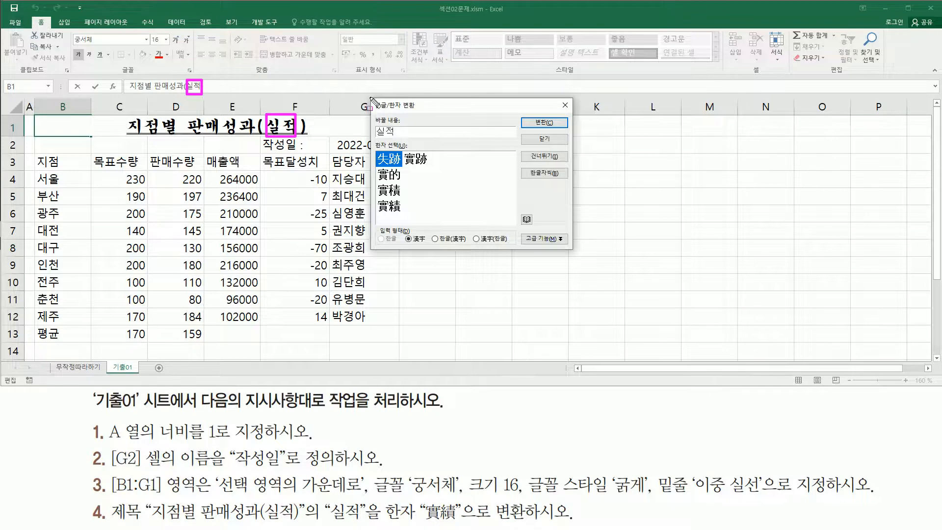
mouse_move(370, 97)
left_mouse_down()
mouse_move(540, 253)
mouse_move(581, 258)
mouse_move(573, 253)
left_mouse_up()
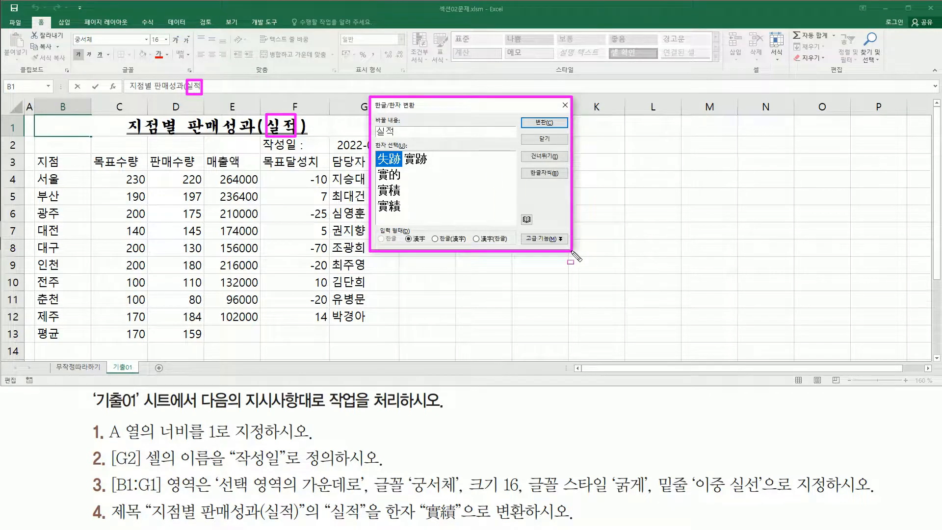
left_click_drag(425, 523, 457, 523)
left_click_drag(373, 214, 395, 214)
left_click(390, 207)
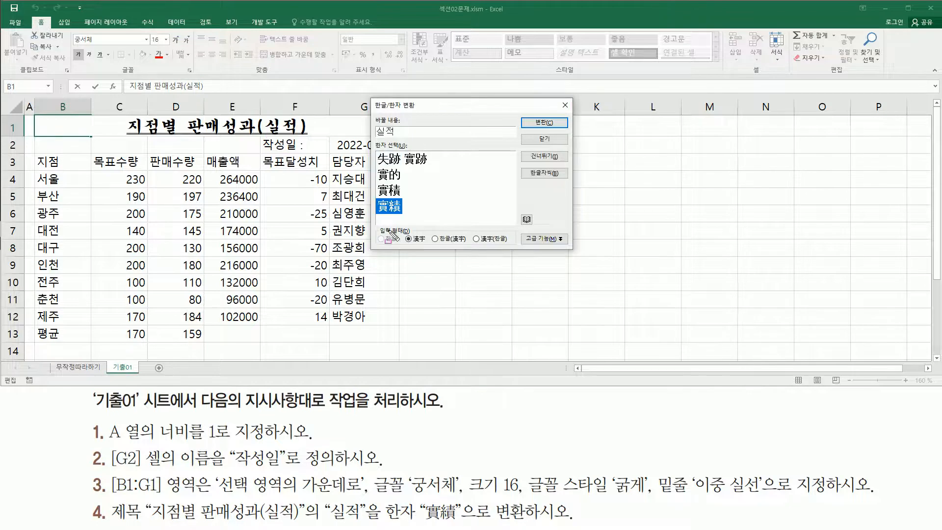
Step: Convert 실적 in the title to 實績 using the 漢字 input form, and commit the edit to cell B1
left_click_drag(374, 221, 519, 253)
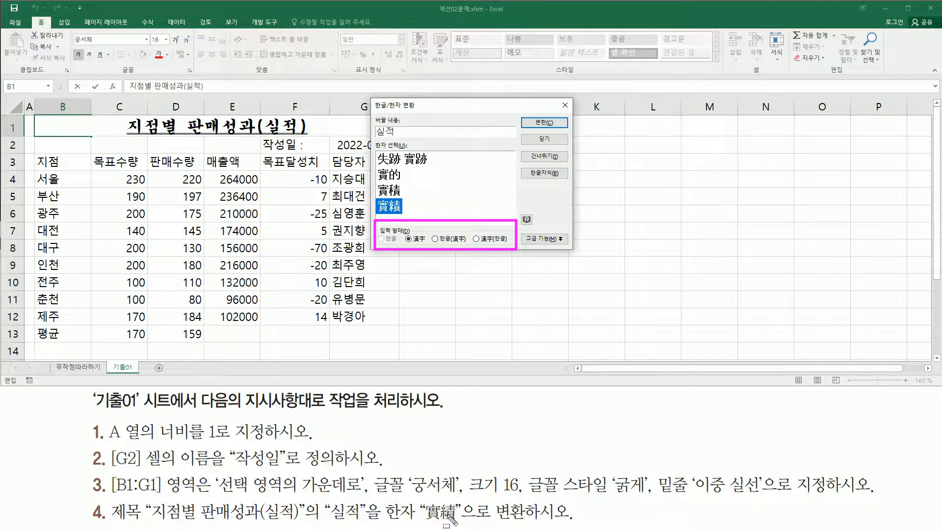
left_click_drag(423, 522, 459, 522)
left_click_drag(403, 233, 426, 243)
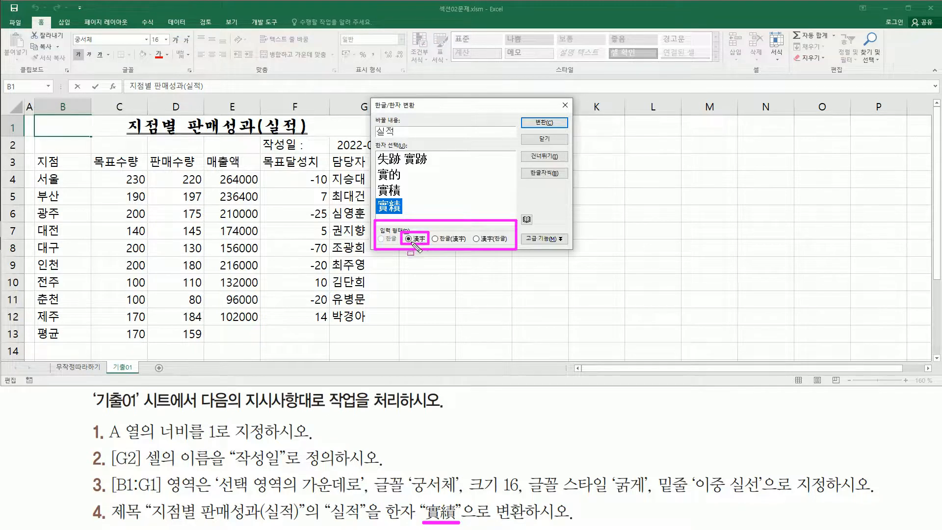
left_click_drag(528, 114, 558, 130)
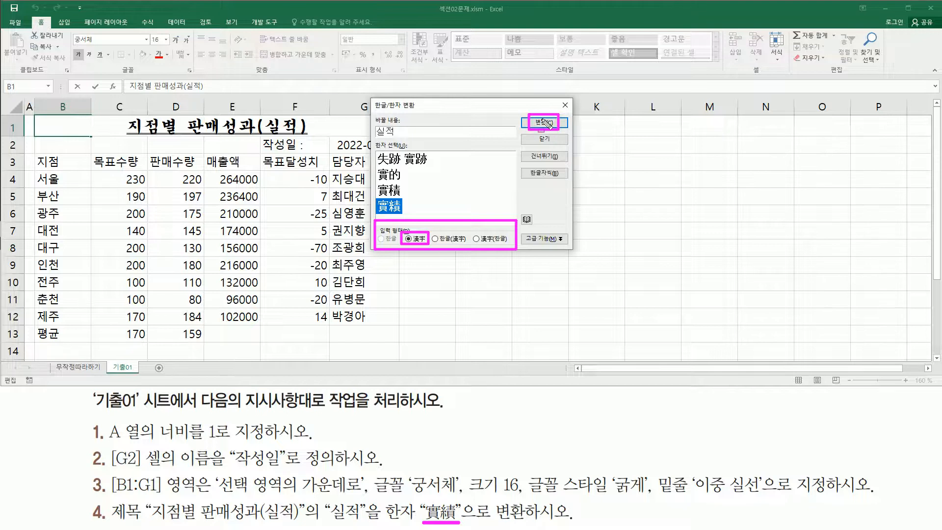
key("Escape")
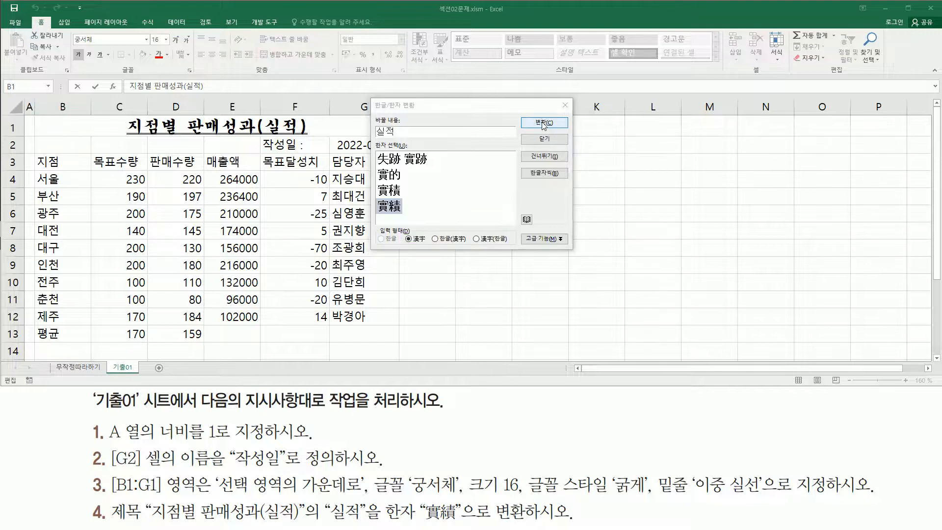
left_click(544, 123)
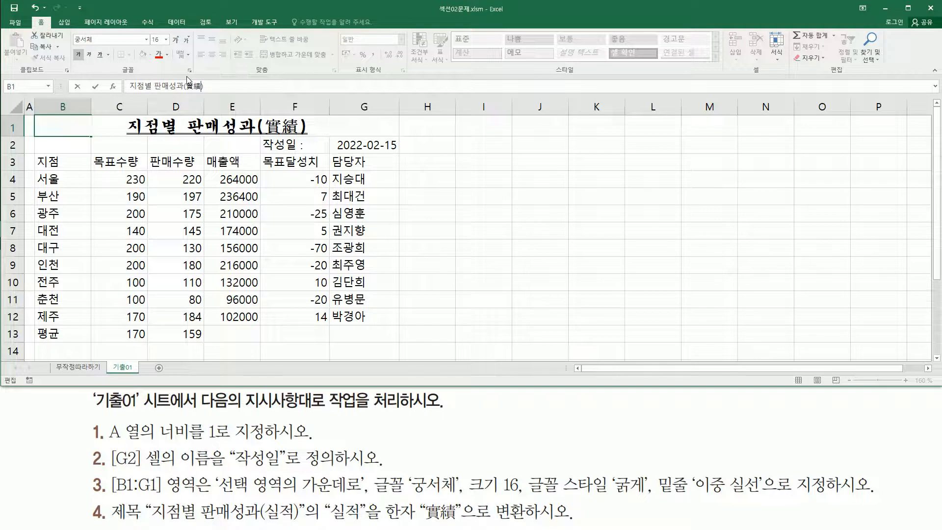
key("Return")
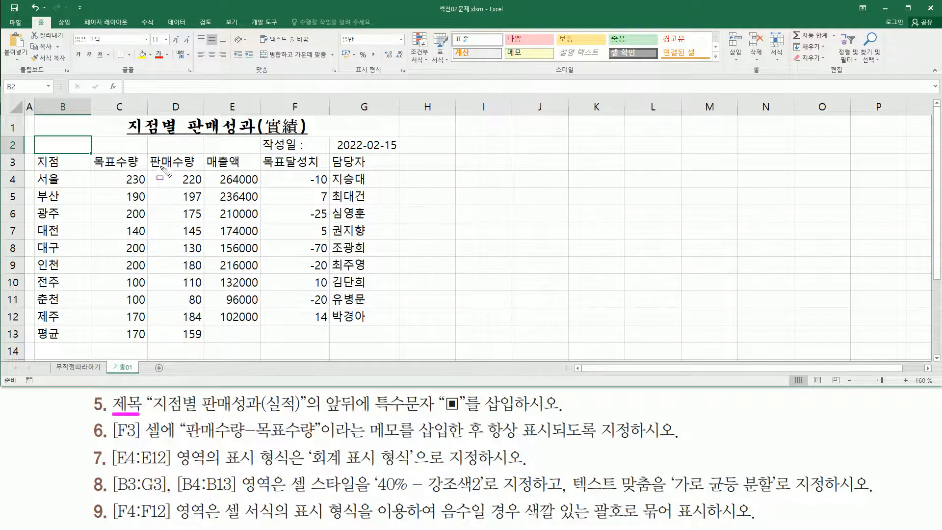
Step: Read the fifth instruction about placing ▣ before and after the title, and open cell B1 for editing at the start of its text
left_click_drag(120, 110, 321, 141)
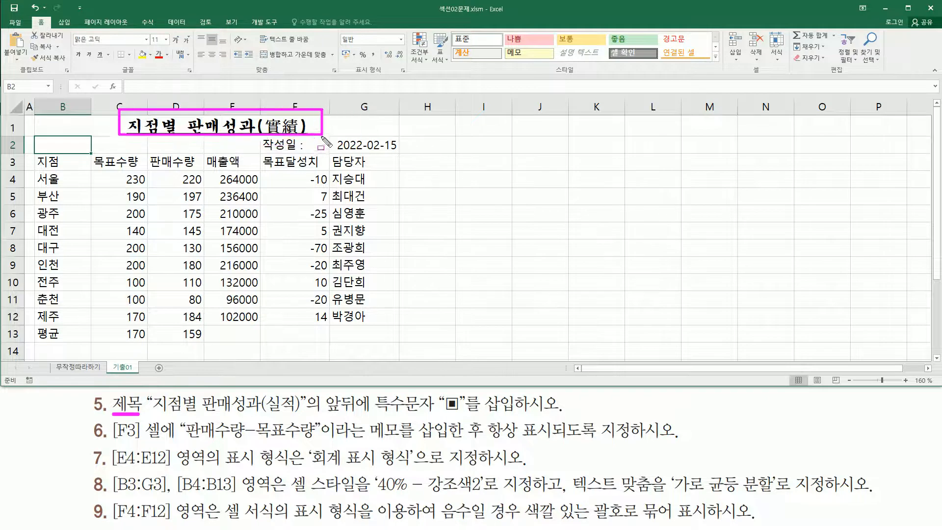
left_click_drag(155, 416, 311, 416)
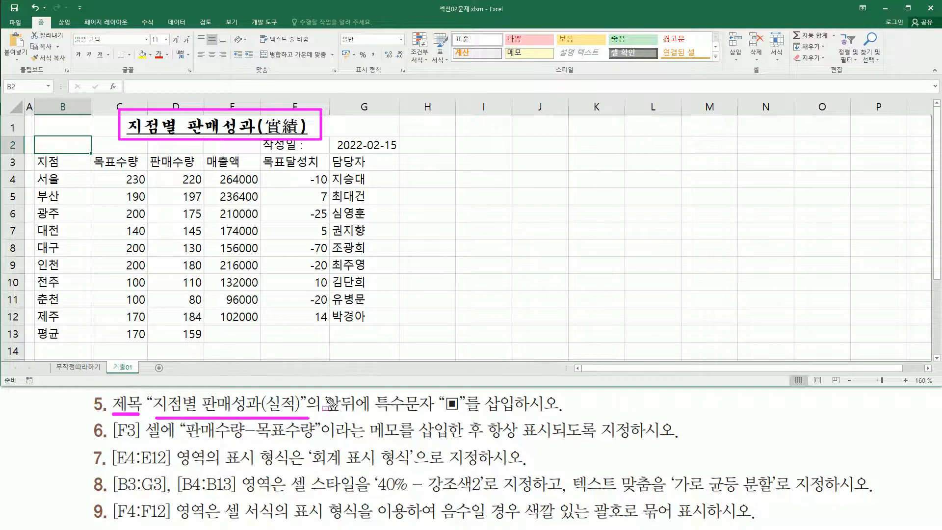
mouse_move(321, 393)
left_mouse_down()
mouse_move(364, 418)
mouse_move(515, 418)
left_mouse_up()
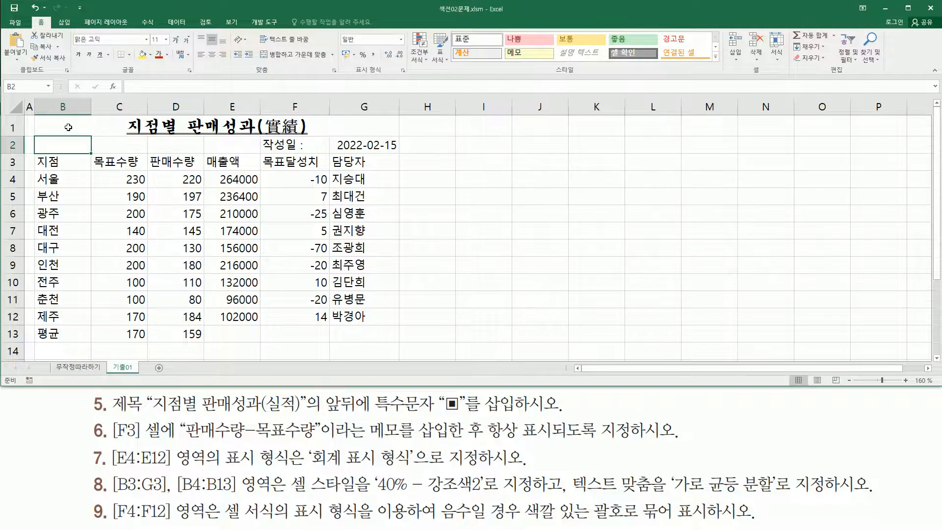
left_click(72, 127)
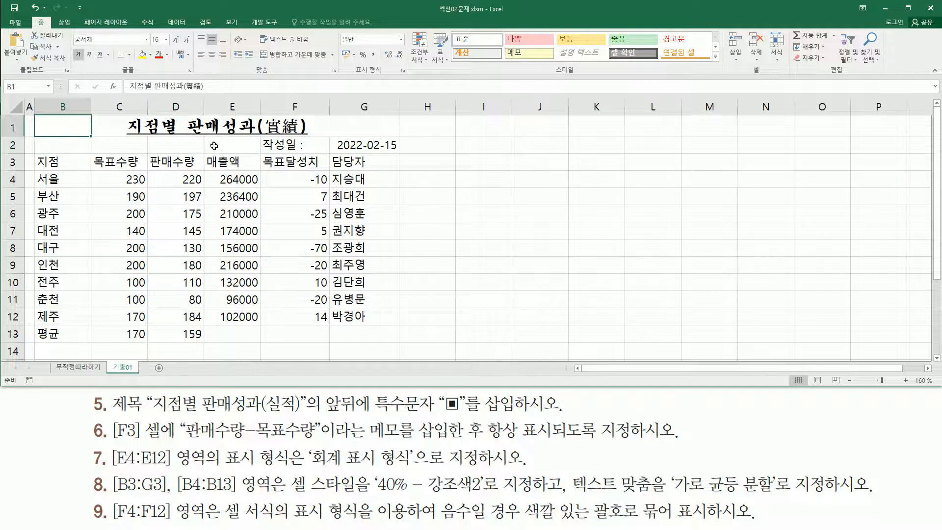
left_click_drag(124, 76, 213, 95)
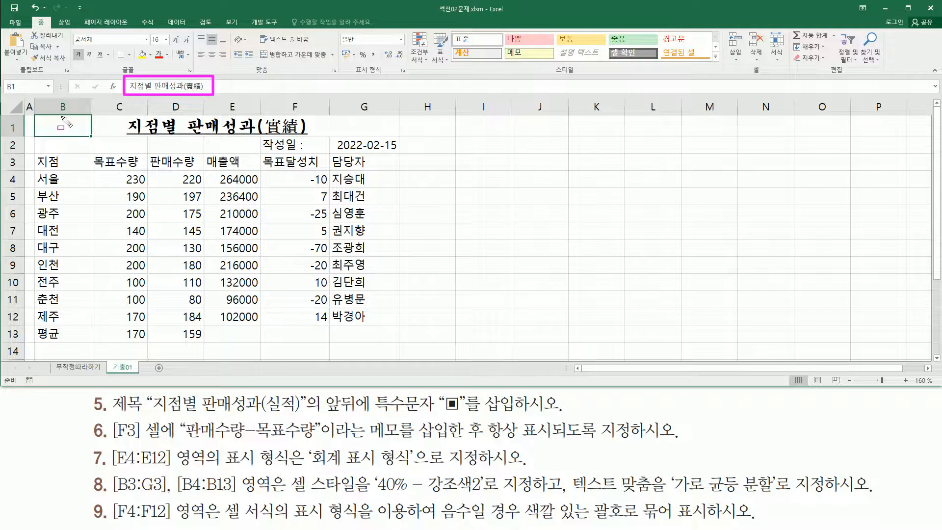
left_click_drag(37, 114, 322, 149)
key("Escape")
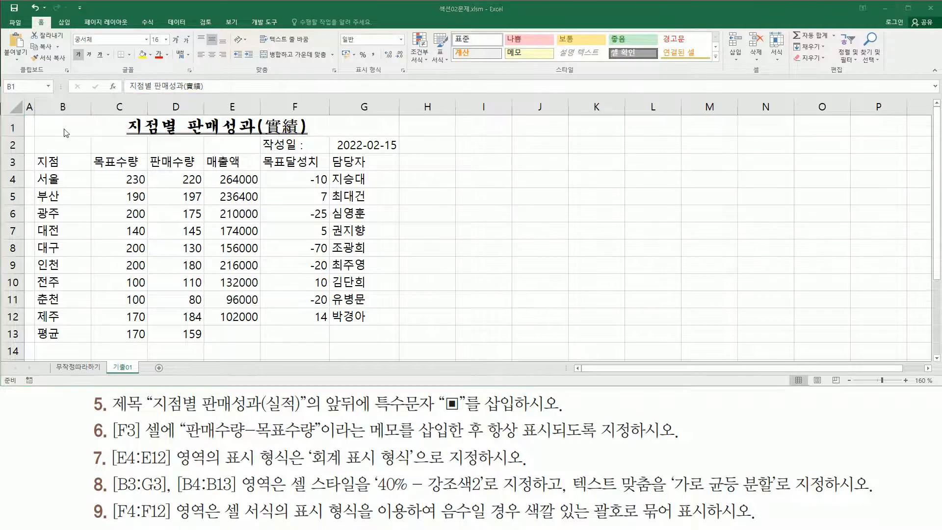
double_click(69, 122)
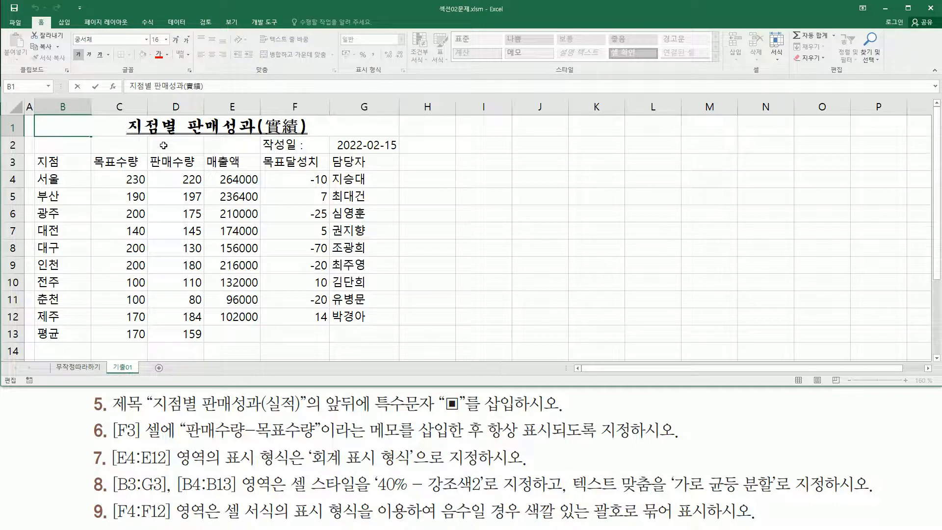
Step: Examine the full list of special characters for the consonant ㄱ, and remove the trial consonant from the title
type("ㄱ")
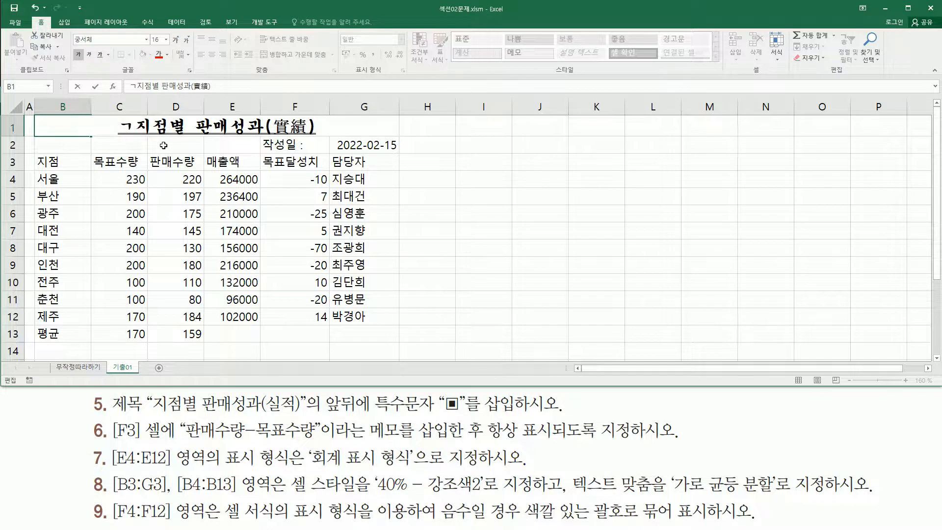
key("Hangul_Hanja")
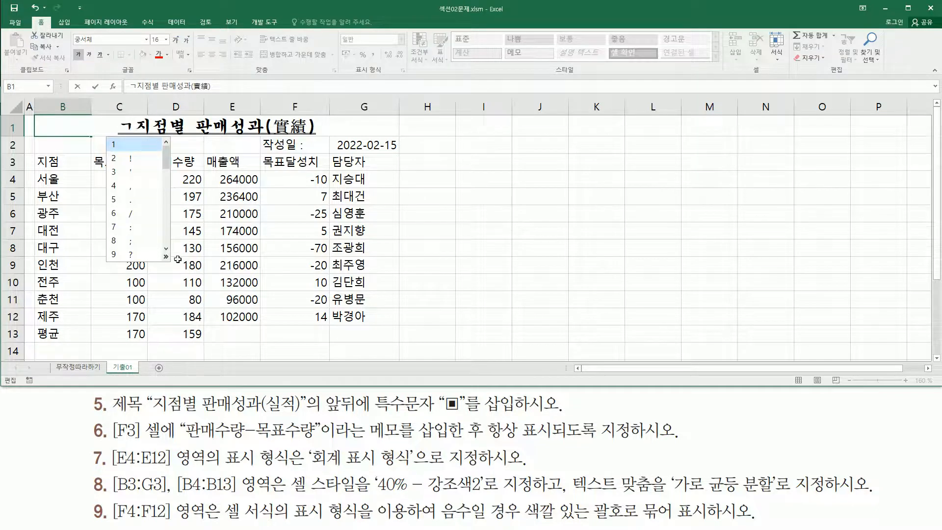
left_click(166, 256)
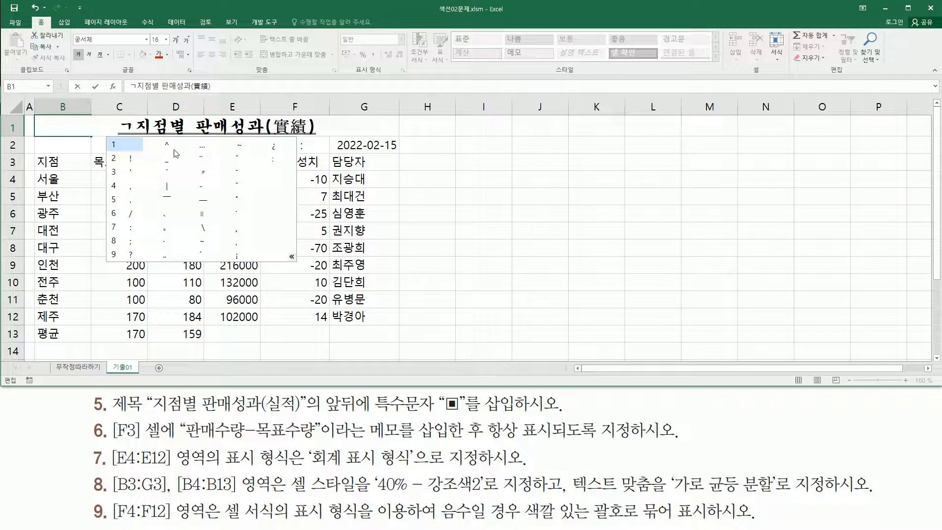
key("Escape")
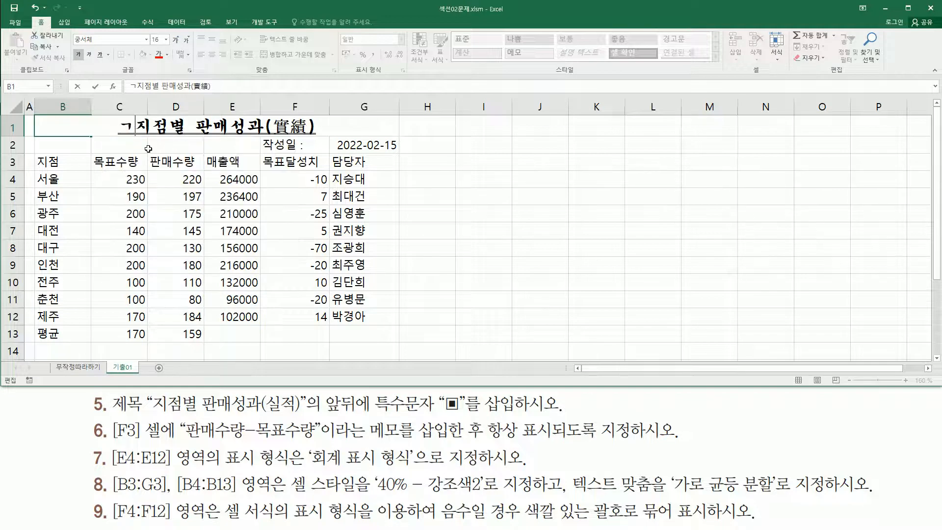
key("BackSpace")
Step: Examine the full list of special characters for the consonant ㄴ, and remove the trial consonant from the title
type("ㄴ")
key("Hangul_Hanja")
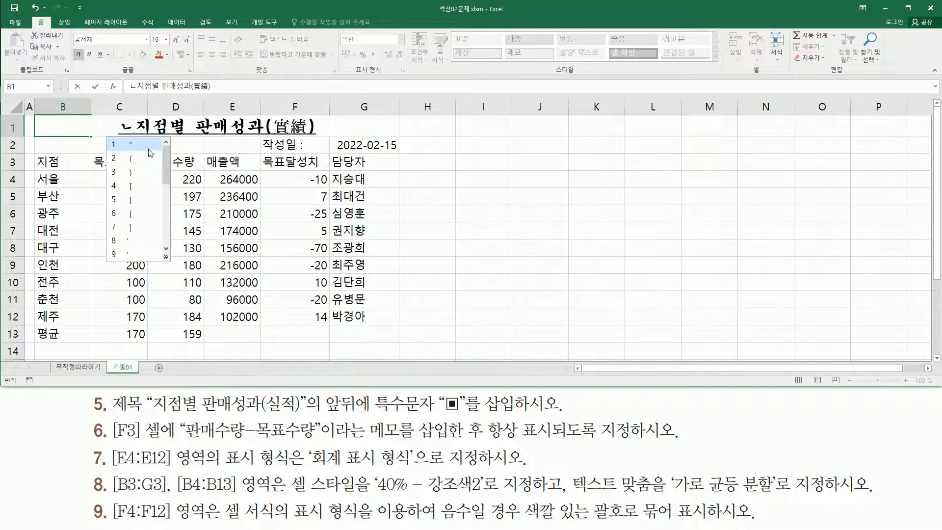
left_click(166, 256)
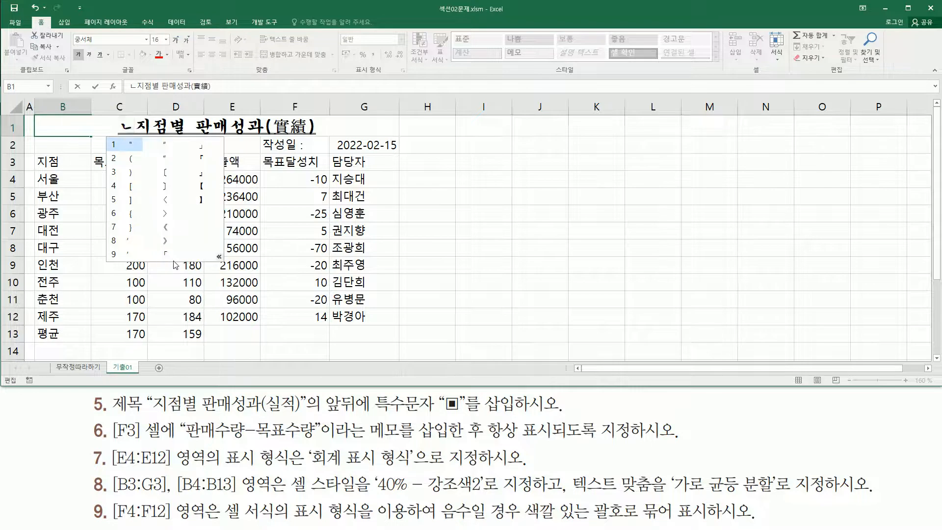
key("Escape")
key("BackSpace")
Step: Examine the full list of special characters for the consonant ㄷ, and remove the trial consonant from the title
type("ㄷ")
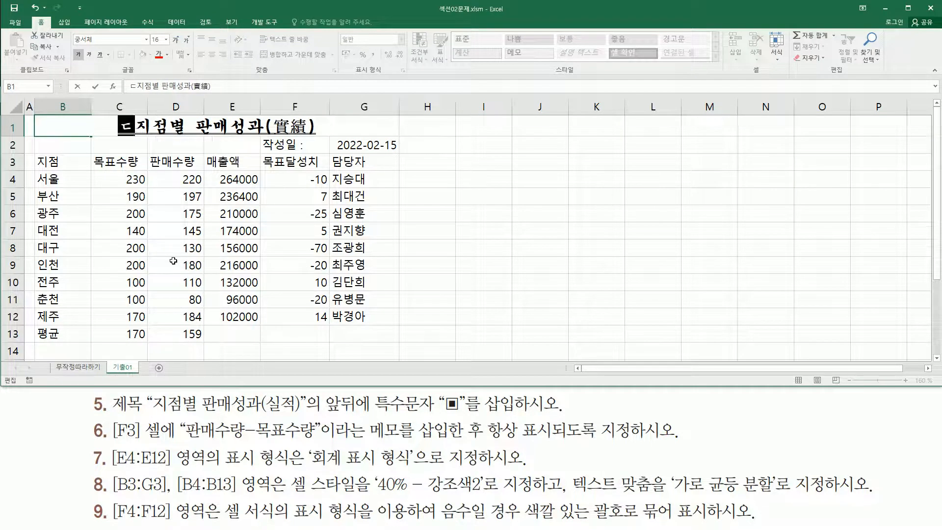
key("Hangul_Hanja")
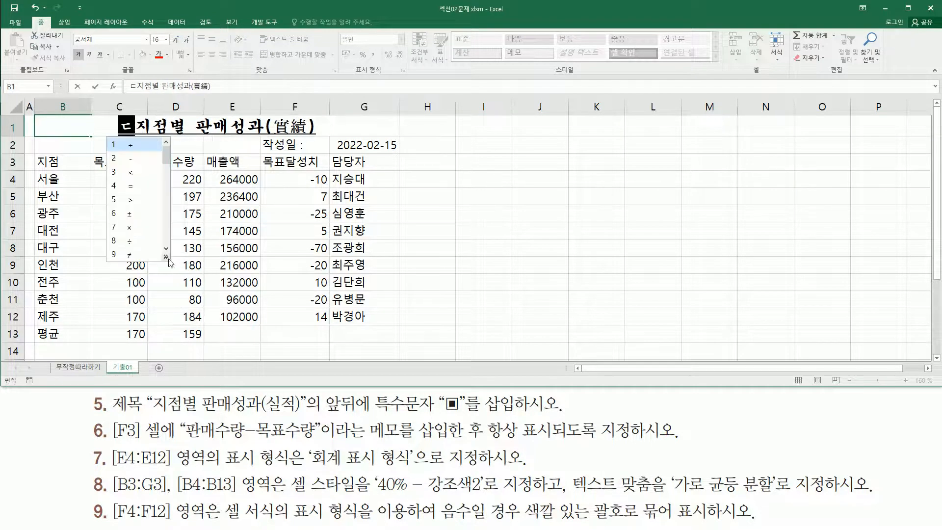
left_click(167, 256)
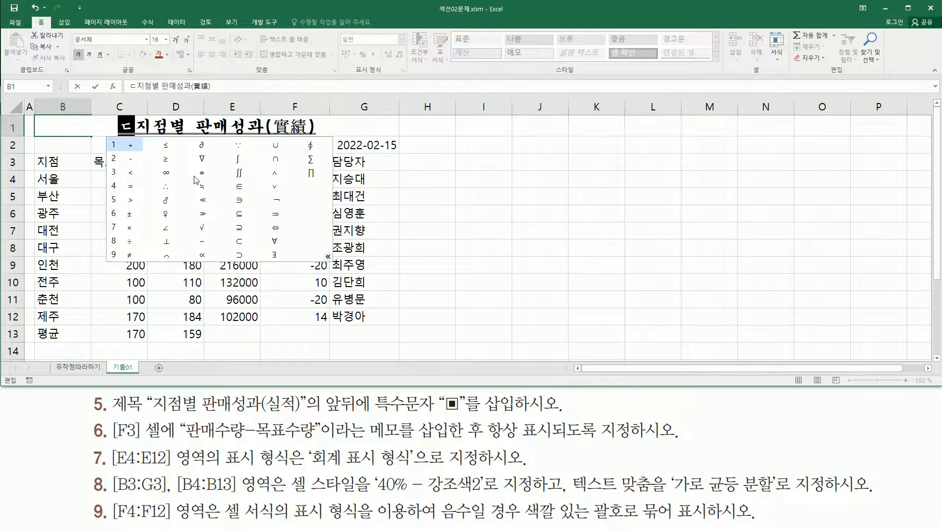
key("Escape")
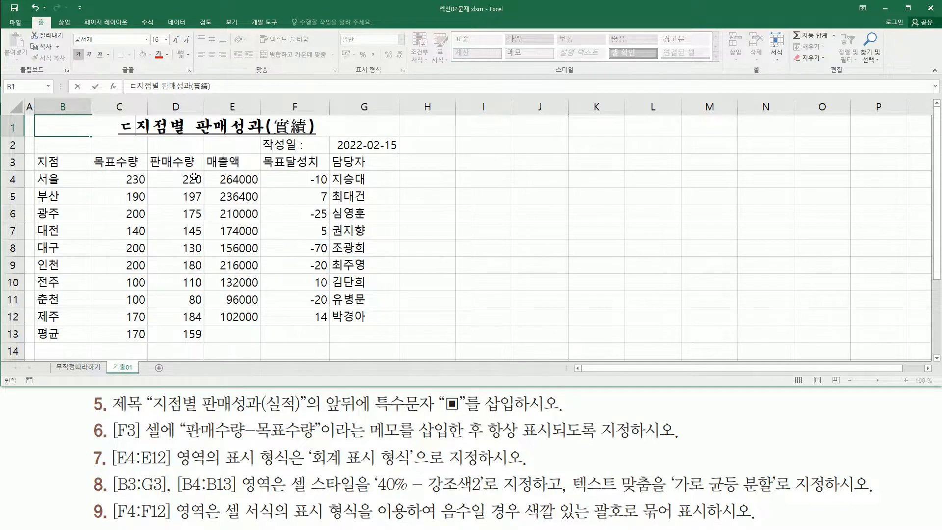
key("BackSpace")
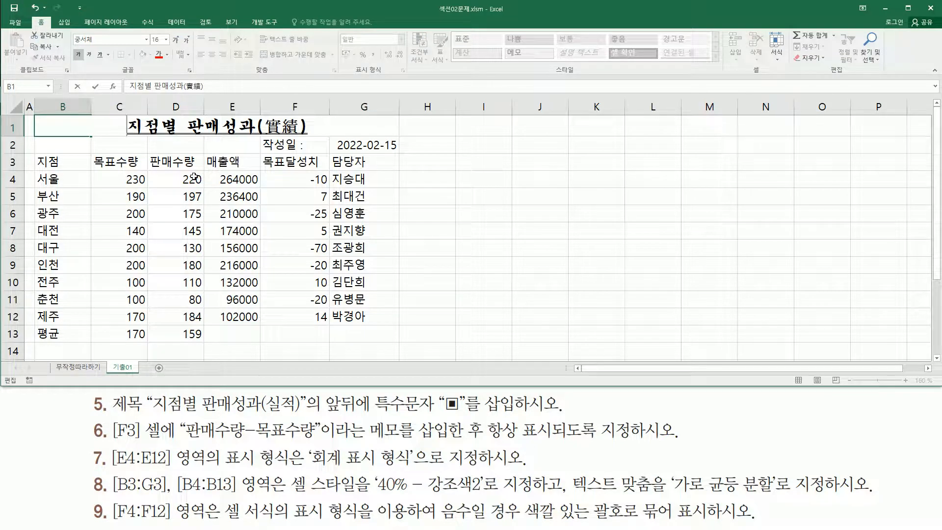
Step: Insert the special character ▣ from the ㅁ symbol set in front of the title text in cell B1
type("ㅁ")
key("Hangul_Hanja")
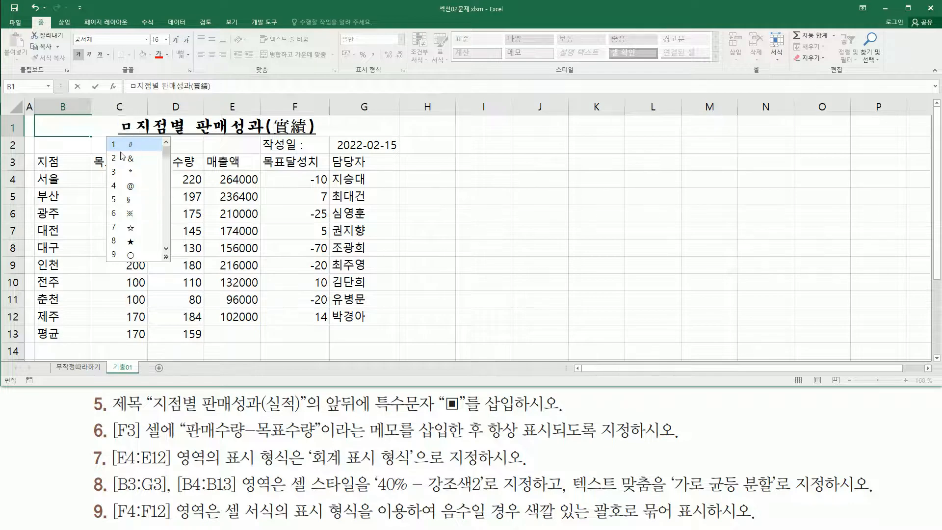
left_click(165, 257)
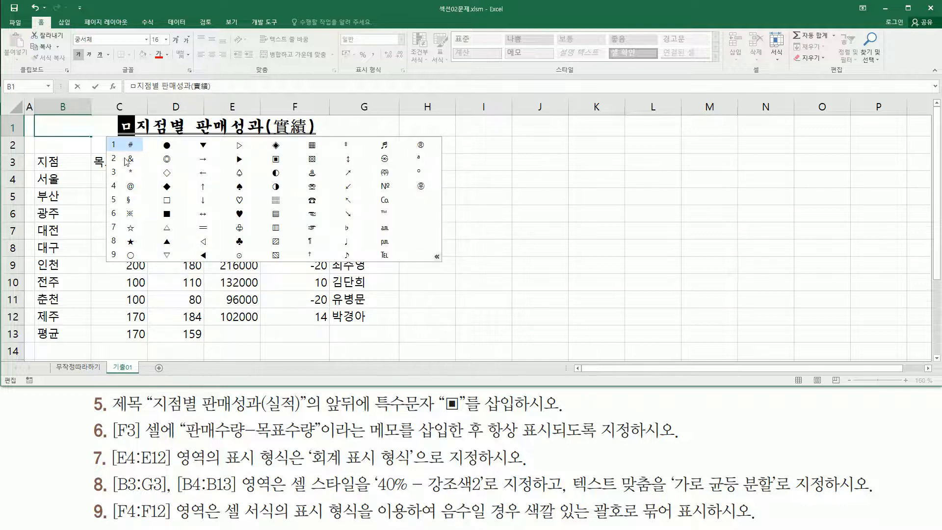
left_click(276, 160)
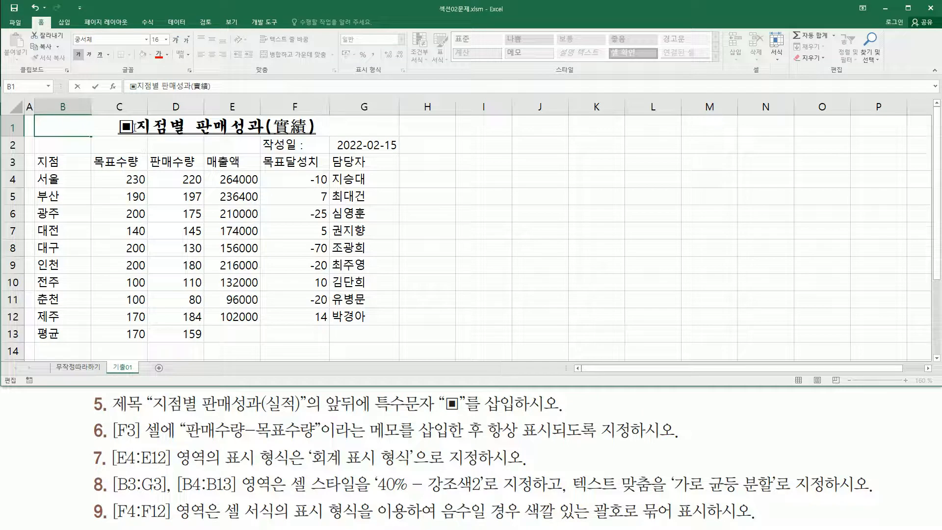
Step: Try to add ▣ after the title text from the ㅁ symbol set, and remove the trial consonant
left_click_drag(135, 128, 119, 128)
key("End")
type("ㅁ")
key("Hangul_Hanja")
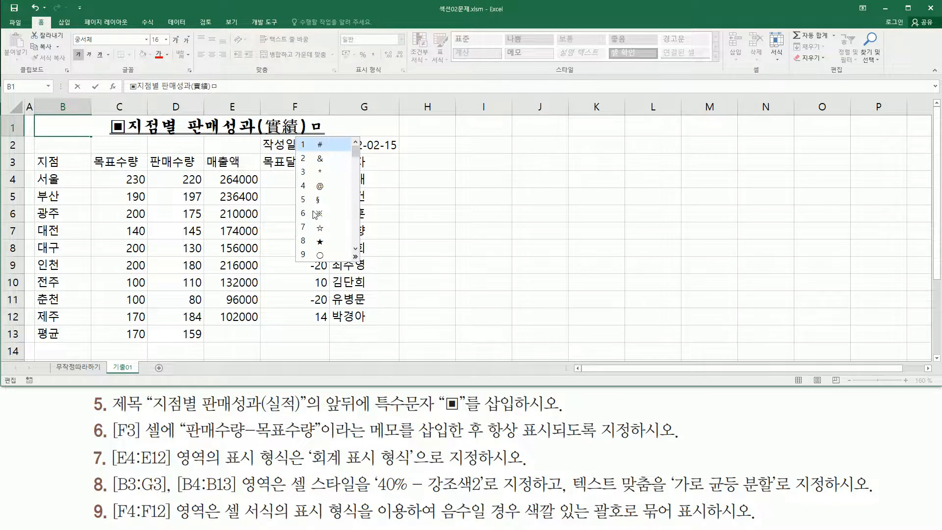
left_click(355, 256)
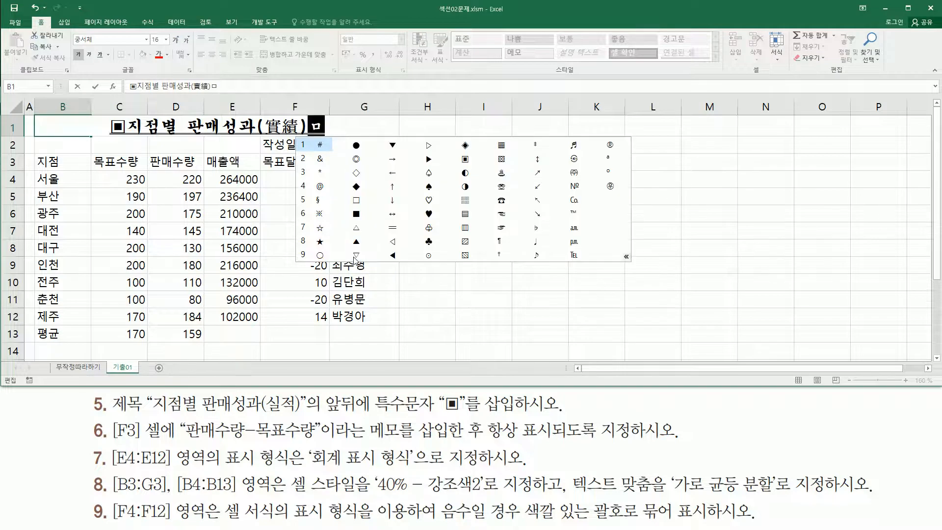
left_click(465, 159)
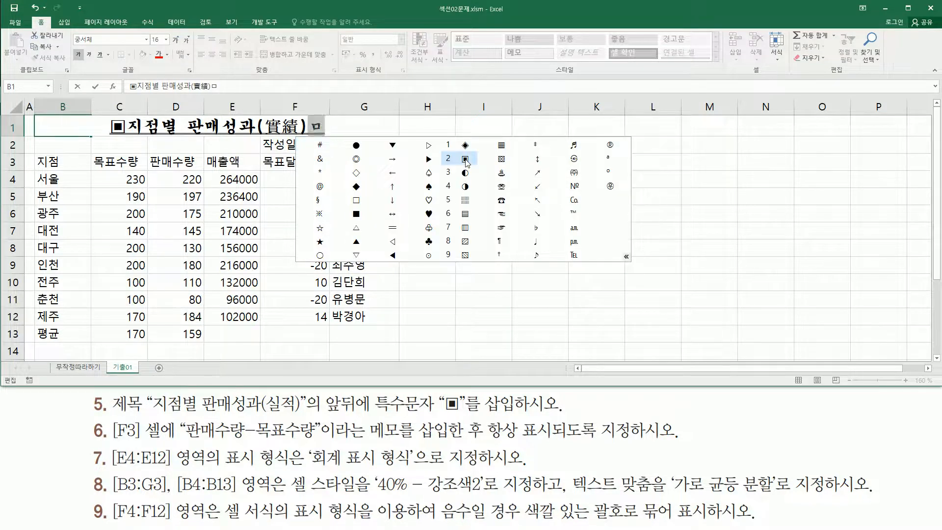
key("Escape")
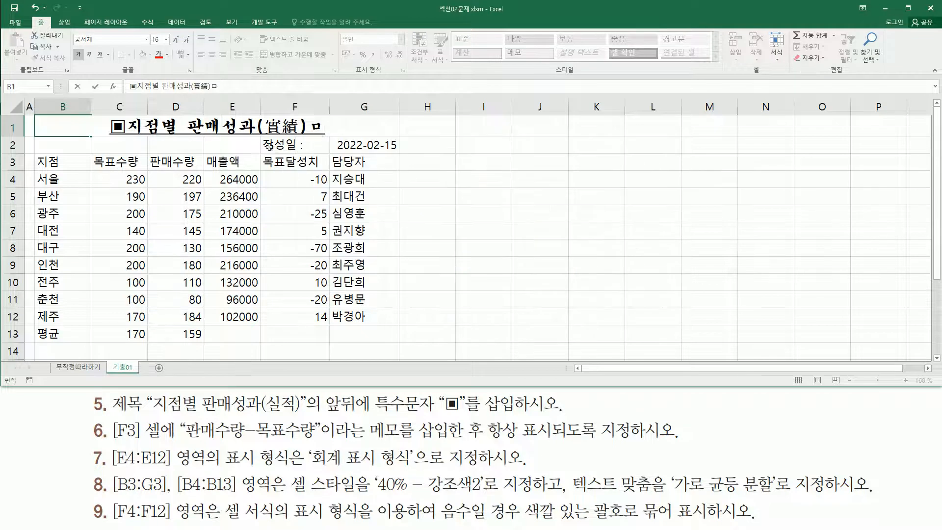
key("BackSpace")
Step: Copy the ▣ symbol from the front of the title in cell B1 and paste it after the title text
mouse_move(120, 127)
left_mouse_down()
mouse_move(135, 126)
mouse_move(128, 131)
left_mouse_up()
left_click(136, 126)
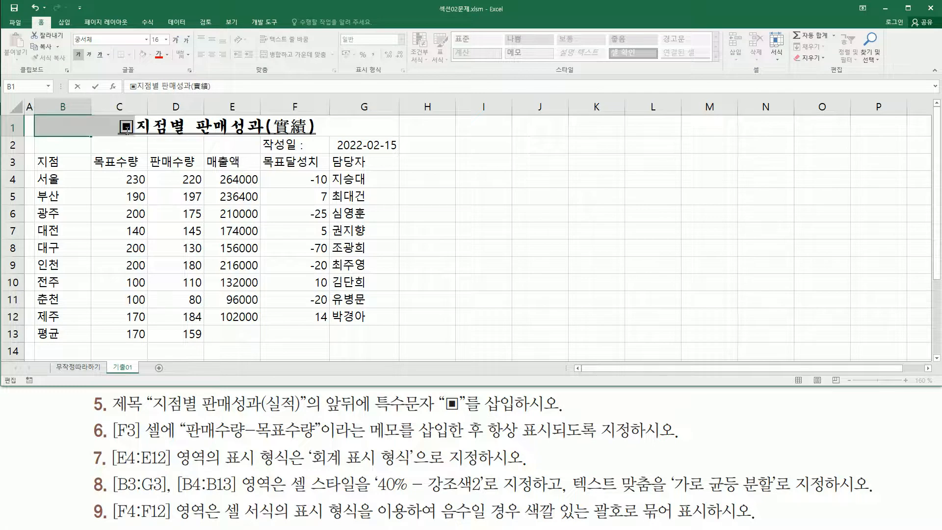
key("ctrl+c")
left_click(317, 130)
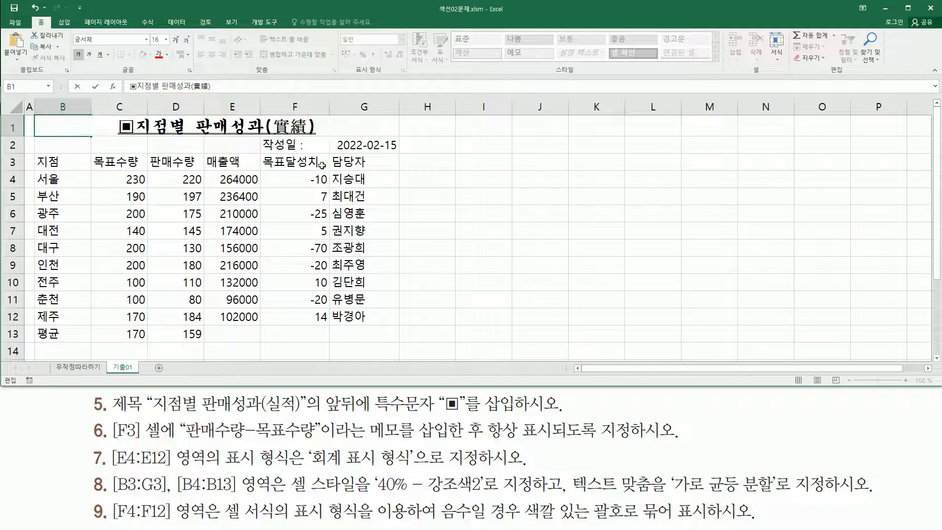
key("ctrl+v")
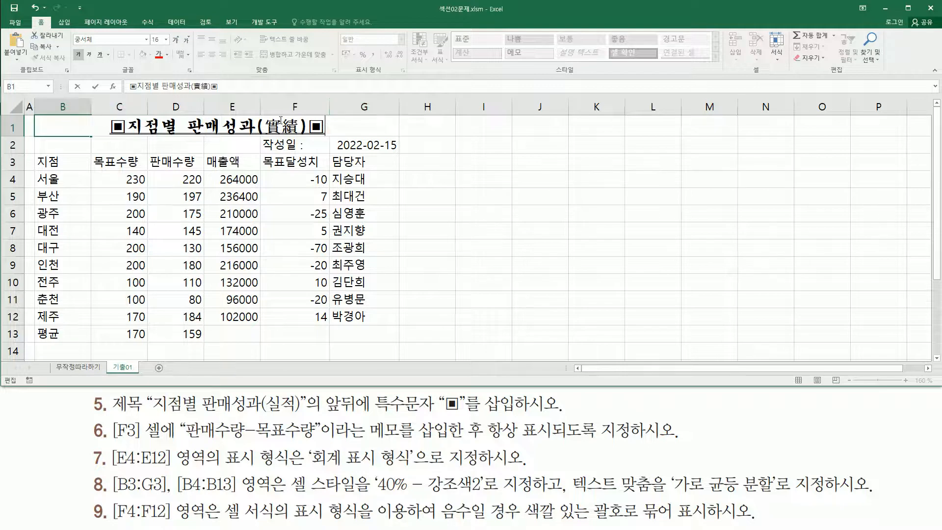
left_click(306, 129)
key("Return")
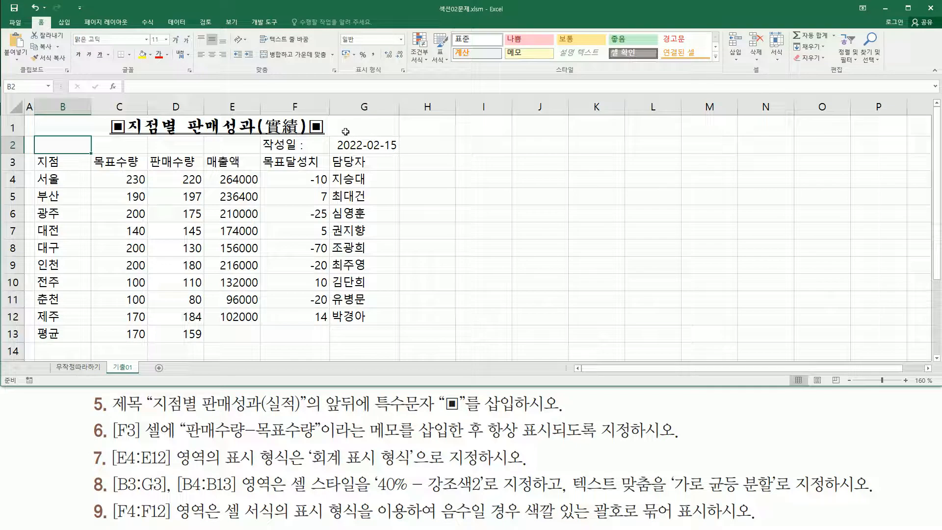
key("alt+Tab")
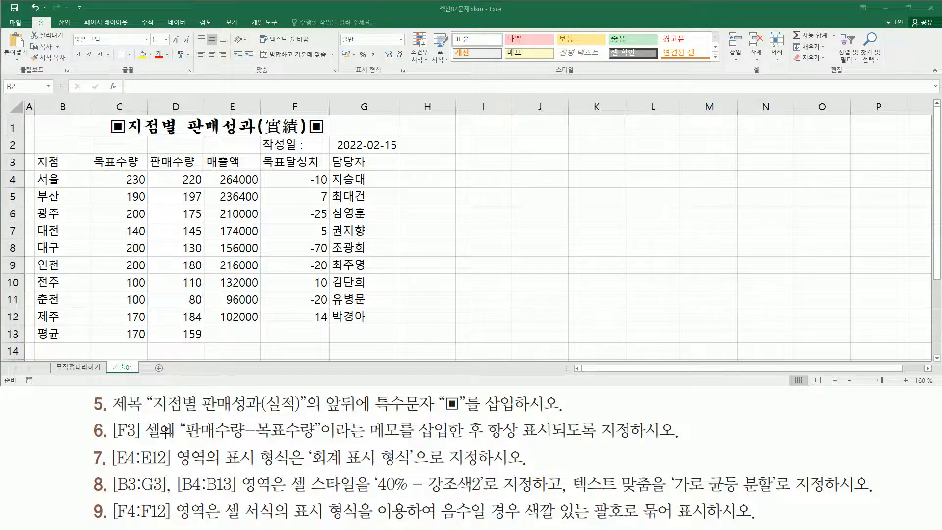
left_click_drag(110, 418, 162, 444)
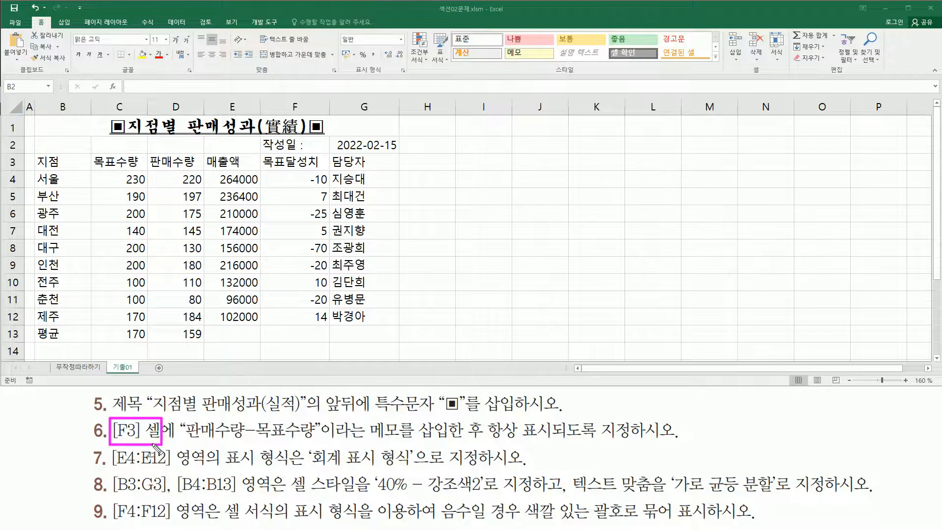
left_click_drag(264, 156, 328, 169)
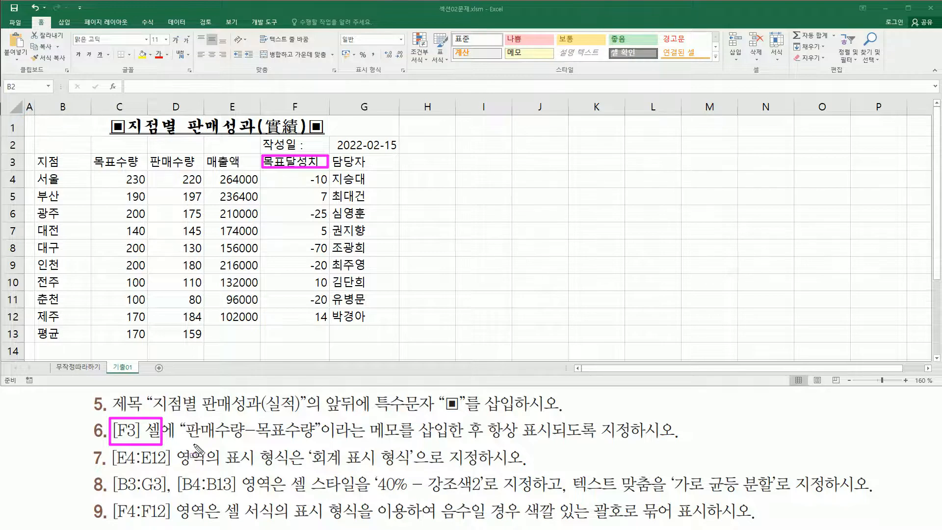
left_click_drag(187, 443, 322, 445)
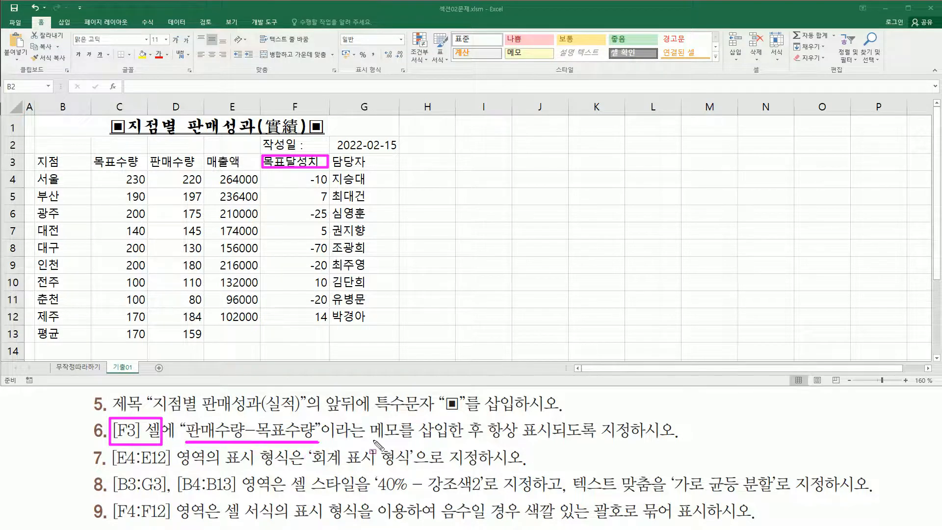
mouse_move(367, 416)
left_mouse_down()
mouse_move(455, 446)
mouse_move(681, 443)
left_mouse_up()
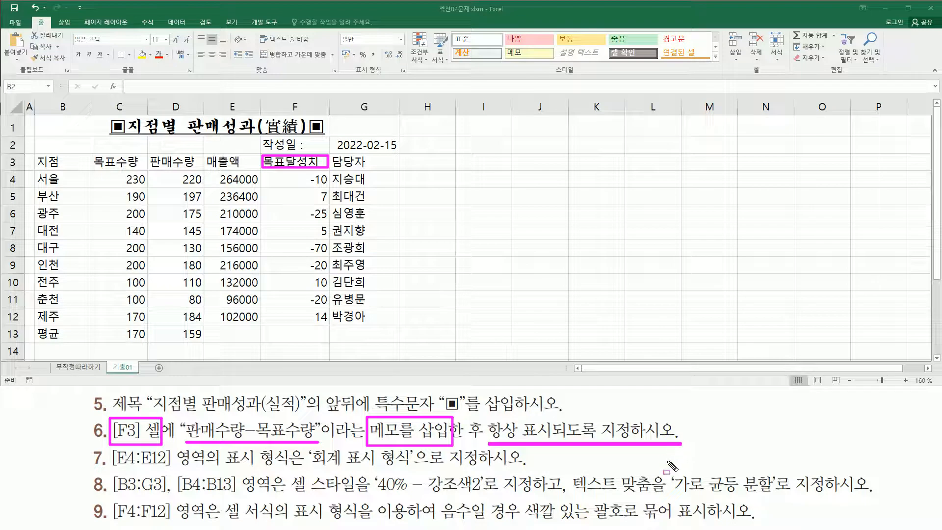
key("Escape")
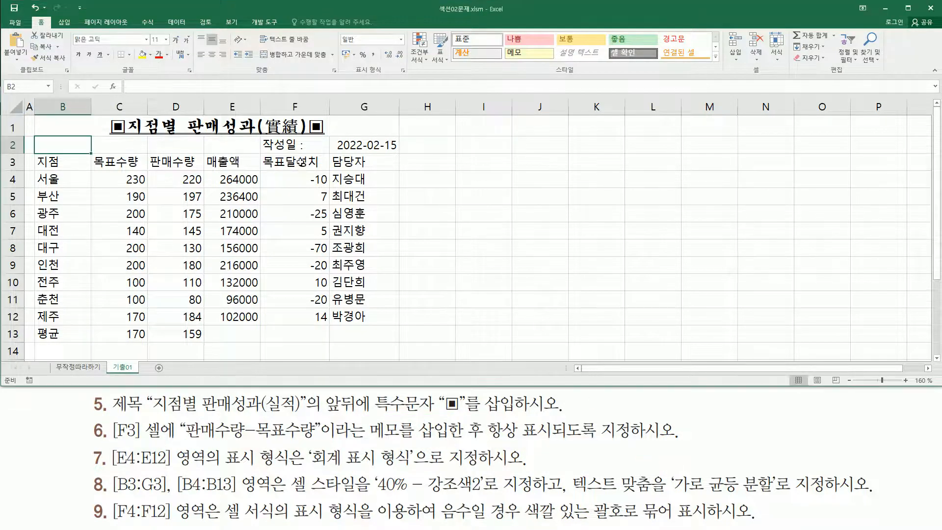
Step: Insert a memo on cell F3 and clear the default author name from it
left_click(313, 164)
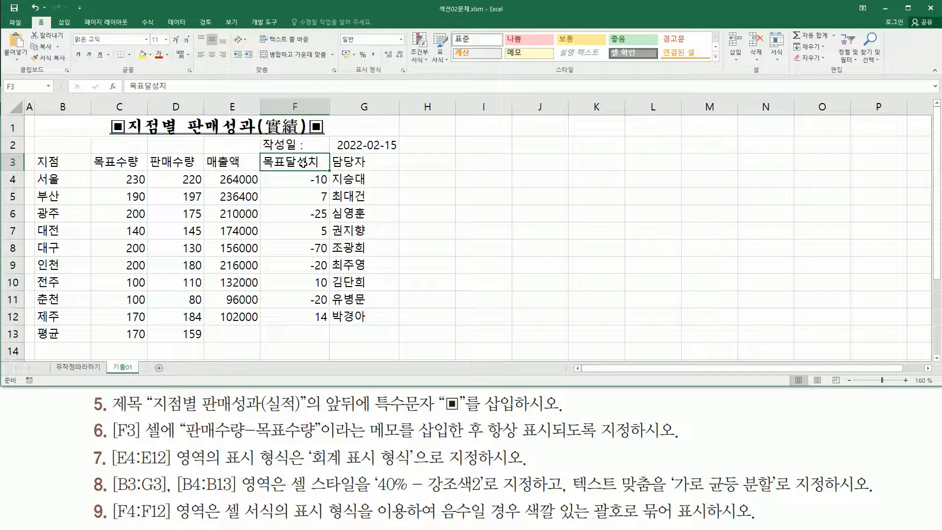
right_click(304, 163)
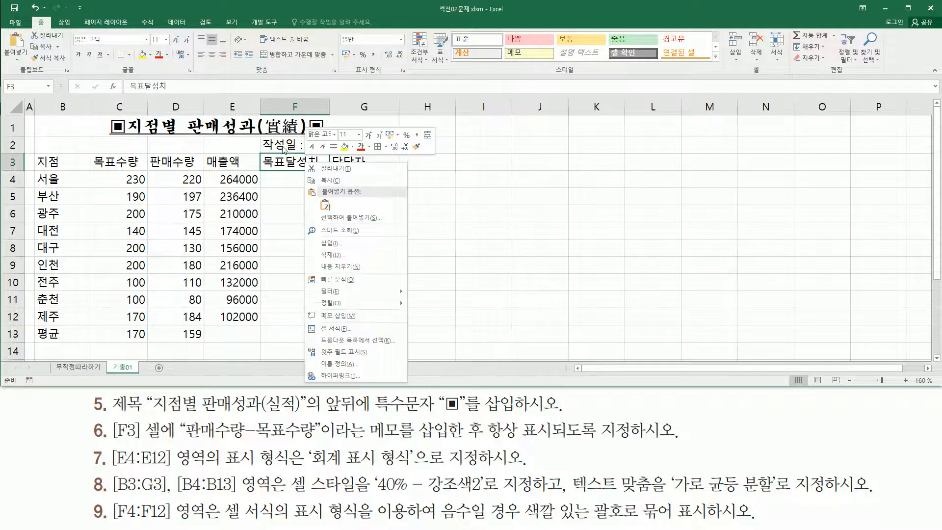
key("Escape")
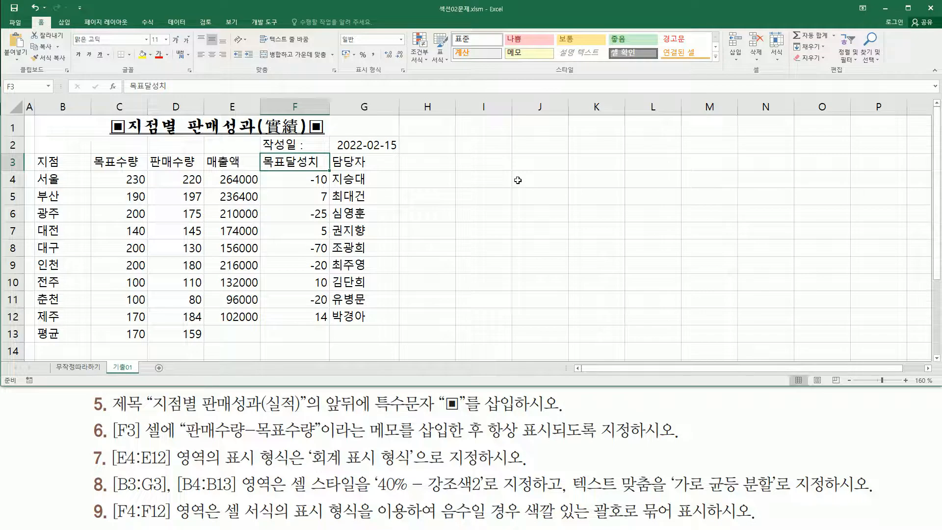
key("shift+F2")
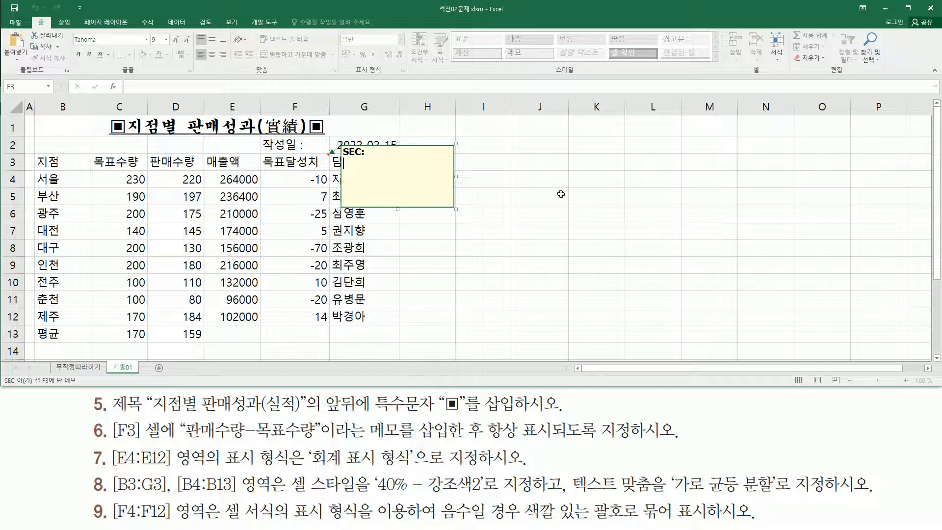
key("BackSpace")
key("BackSpace")
key("BackSpace")
key("BackSpace")
key("BackSpace")
Step: Enter 판매수량-목표수량 as the text of the memo on cell F3 and finish editing it
type("판매술")
type("량-")
type("목표수")
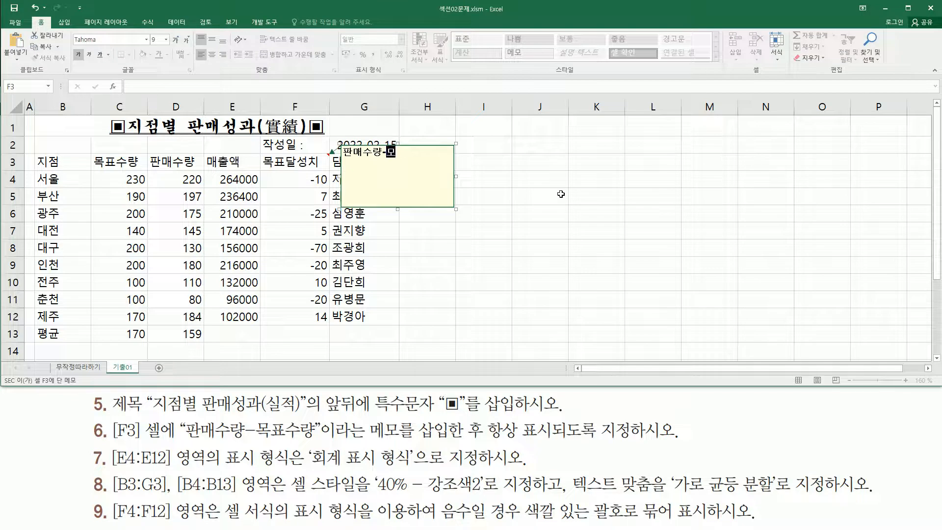
type("량")
left_click(433, 157)
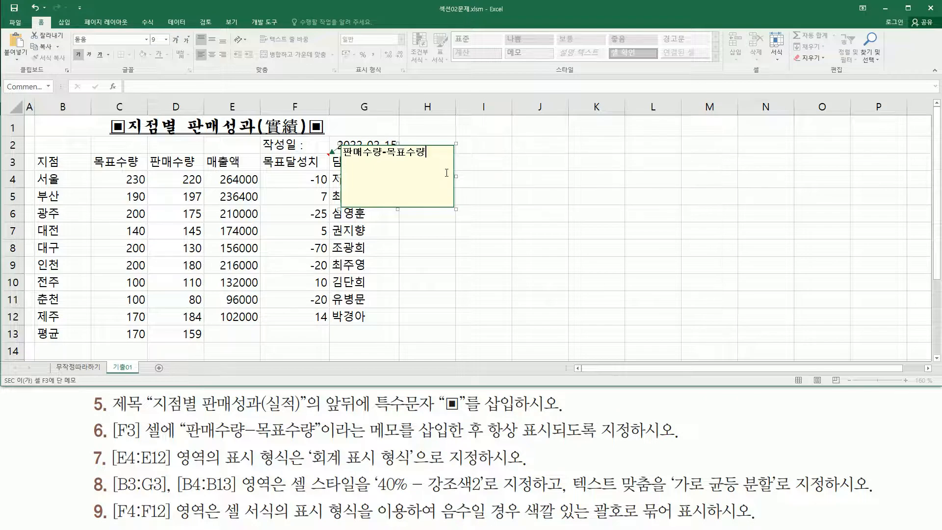
key("ctrl+shift+d")
left_click_drag(494, 147, 803, 304)
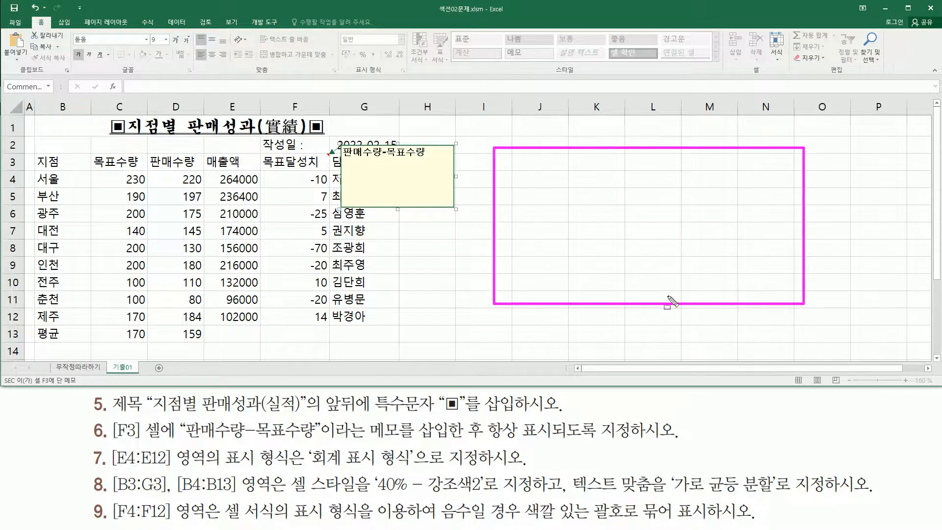
key("Escape")
left_click(676, 240)
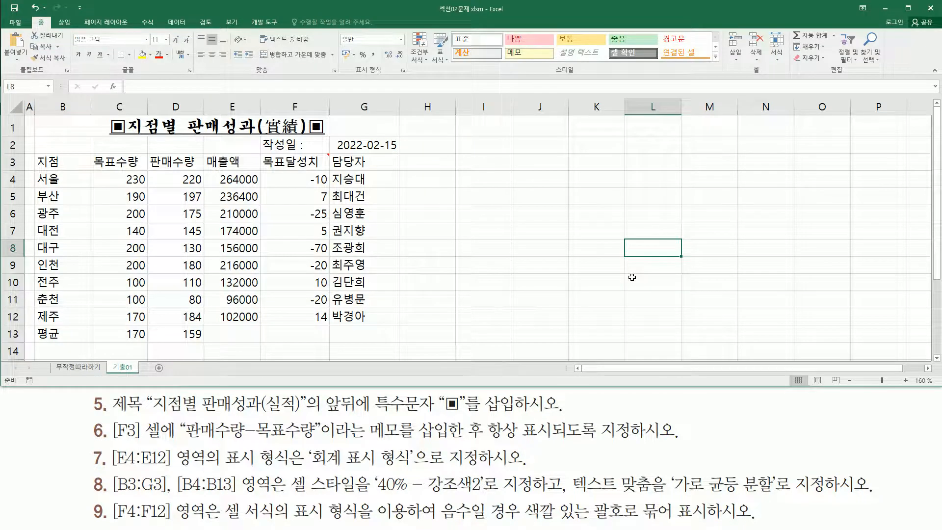
Step: Set the memo on cell F3 to stay displayed at all times
left_click_drag(483, 440, 633, 440)
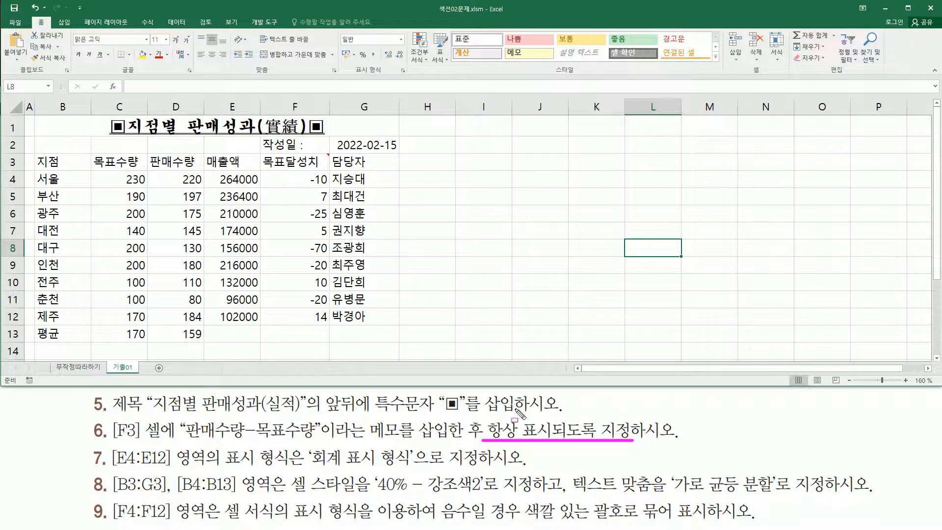
key("Escape")
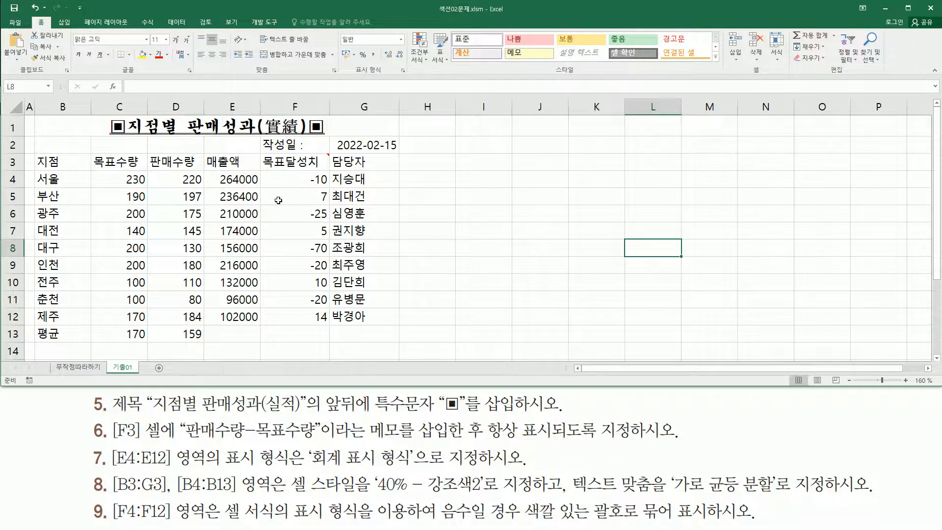
left_click(290, 163)
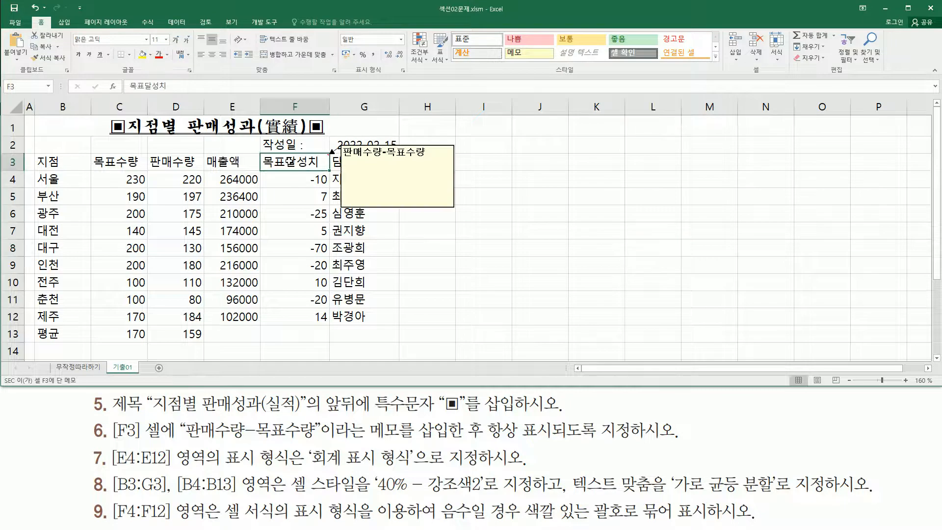
right_click(290, 162)
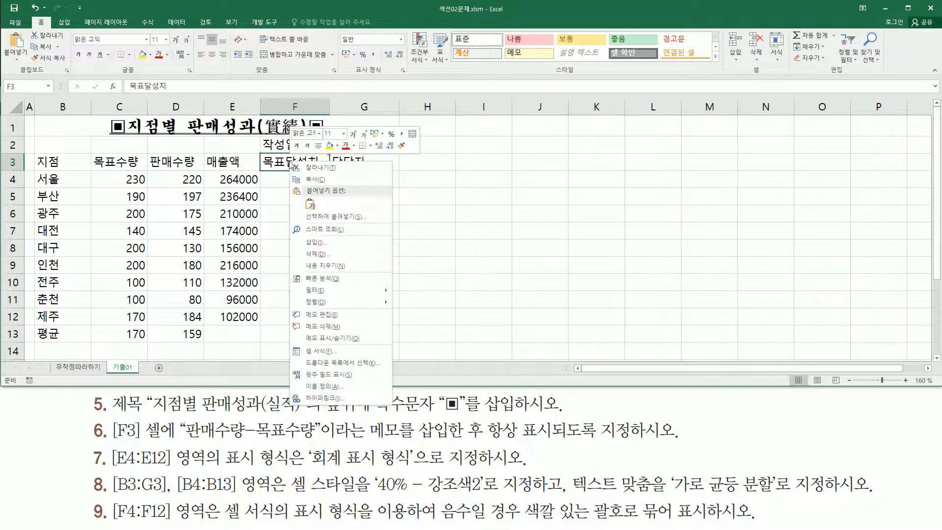
left_click(347, 338)
left_click(475, 291)
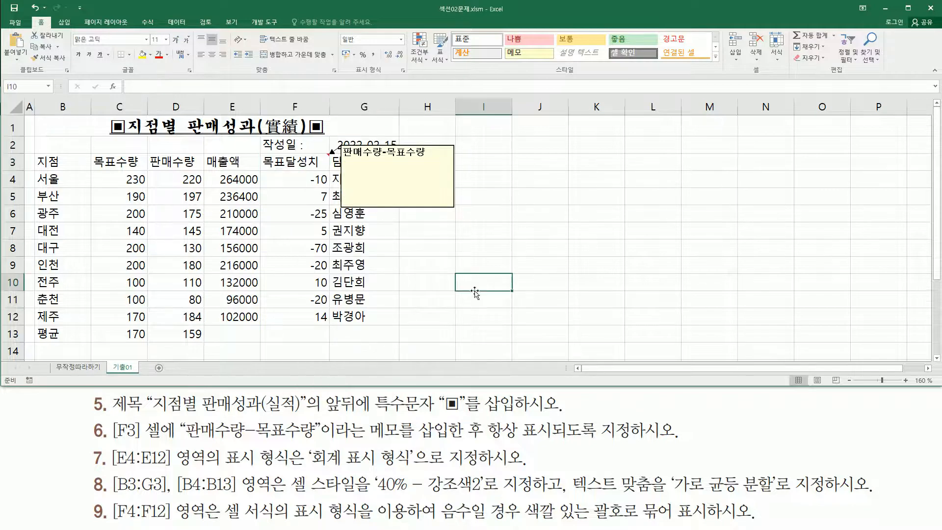
left_click(564, 259)
left_click(564, 213)
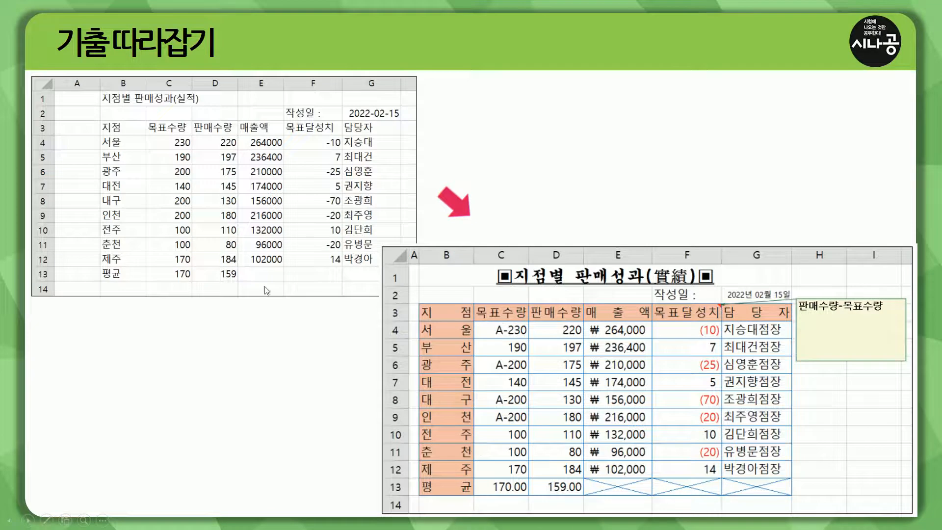
left_click_drag(56, 87, 69, 124)
left_click_drag(86, 158, 410, 295)
key("Escape")
mouse_move(406, 263)
left_mouse_down()
mouse_move(869, 474)
mouse_move(916, 515)
left_mouse_up()
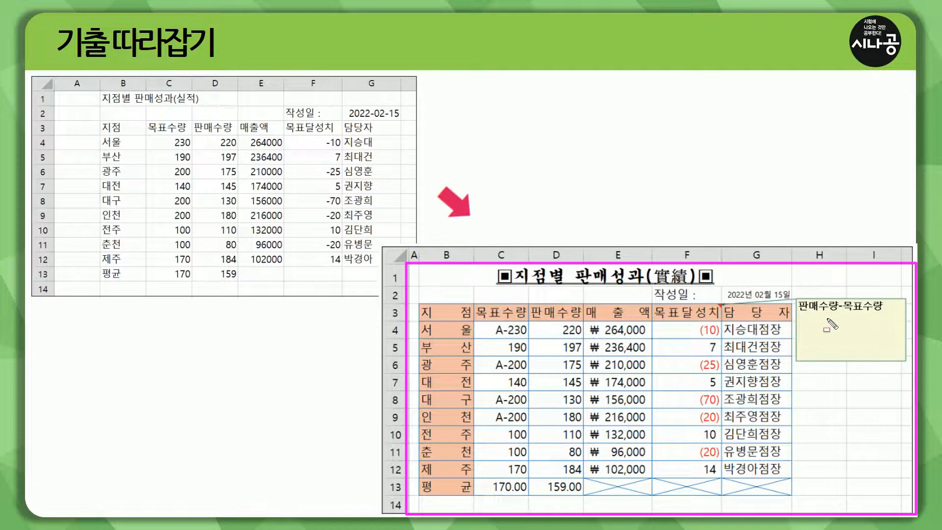
key("Escape")
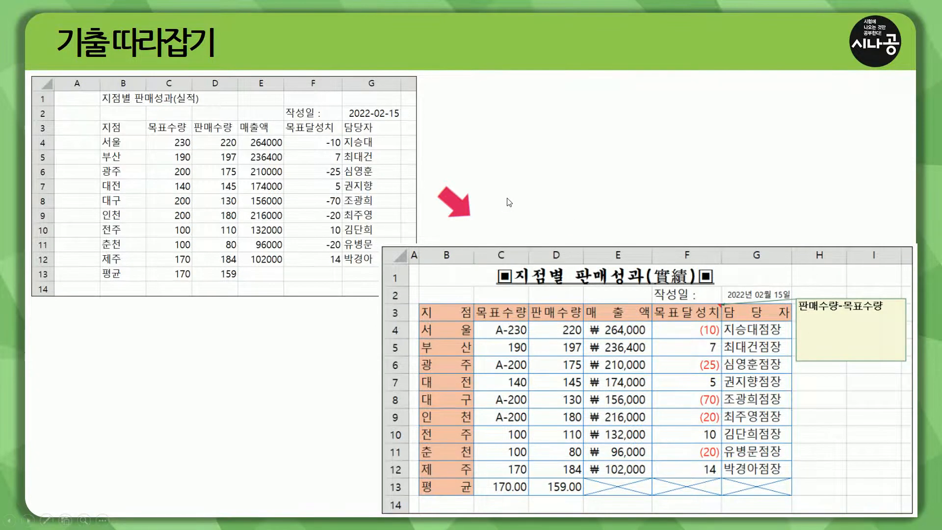
key("alt+Tab")
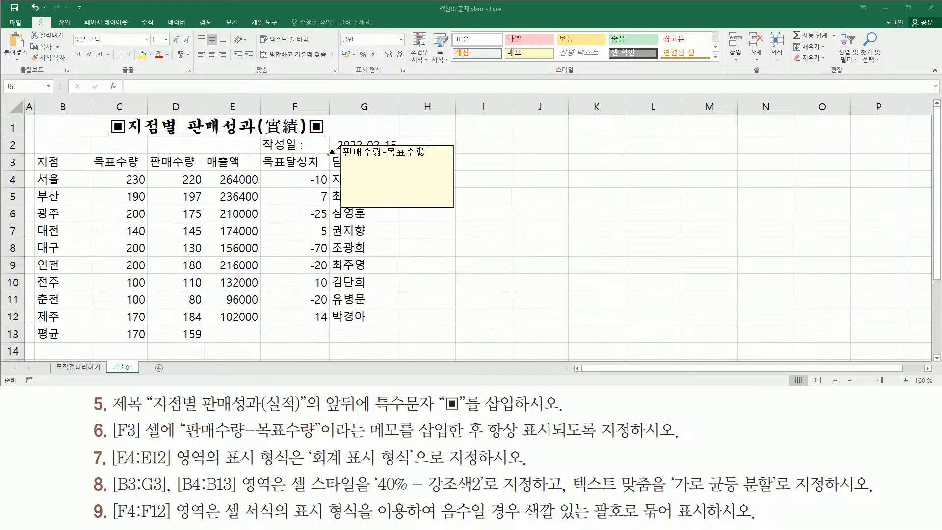
Step: Move the 판매수량-목표수량 memo off the 담당자 column into the empty area of columns H and I, beside rows 3 to 6
left_click(436, 146)
left_click_drag(437, 145, 495, 150)
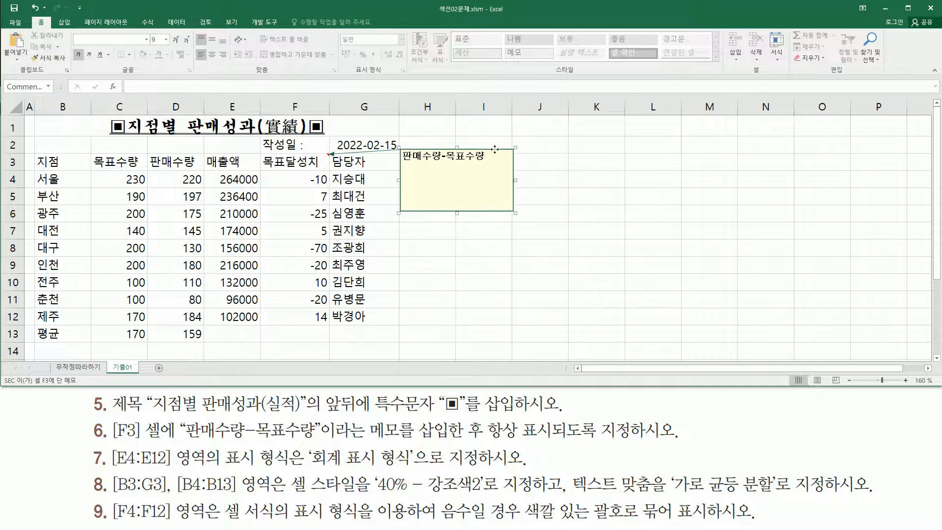
left_click_drag(513, 190, 519, 189)
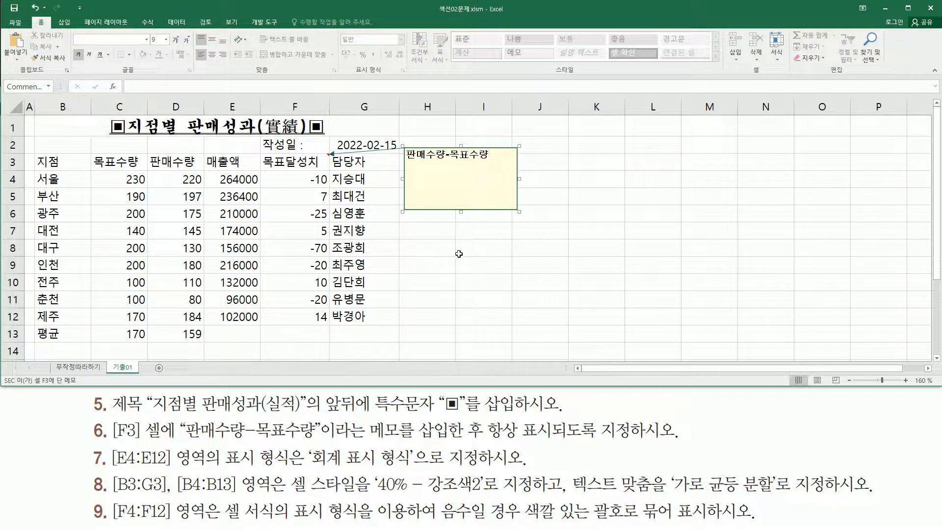
left_click_drag(492, 210, 491, 211)
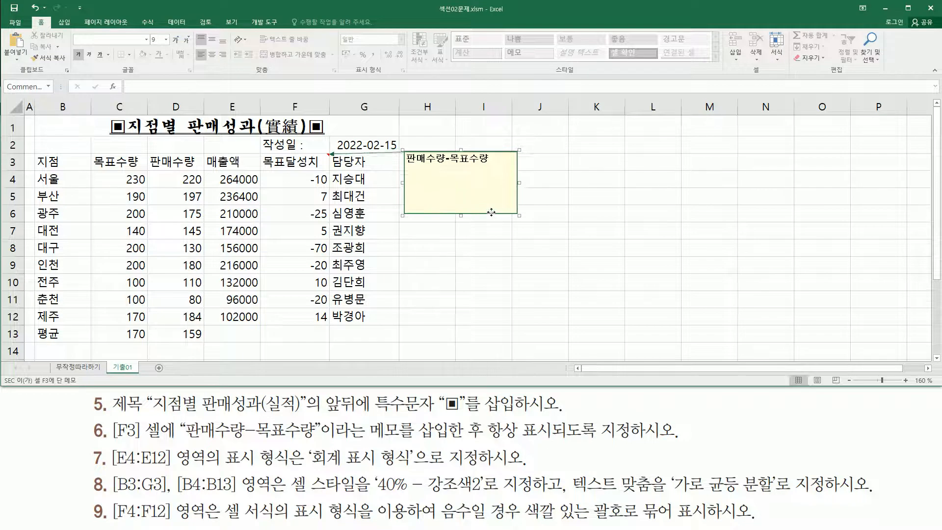
left_click(462, 260)
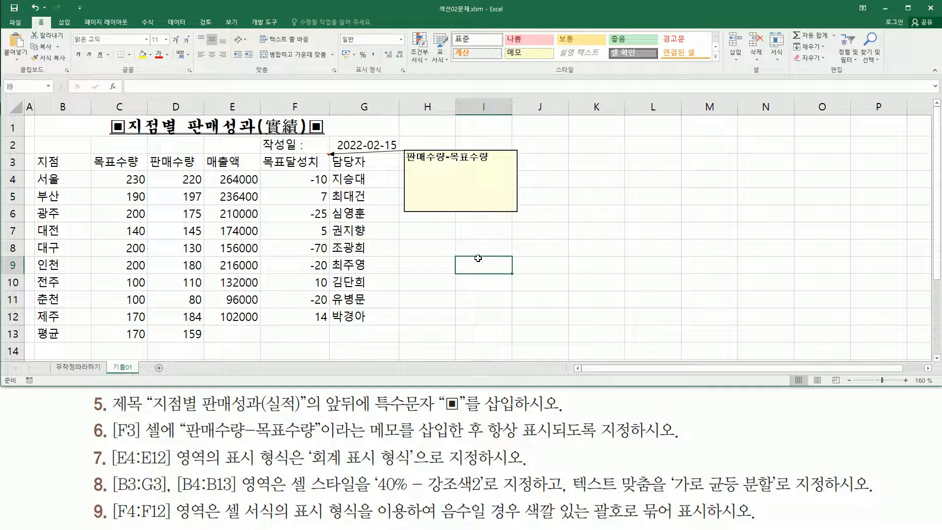
mouse_move(339, 140)
left_mouse_down()
mouse_move(375, 203)
mouse_move(403, 215)
left_mouse_up()
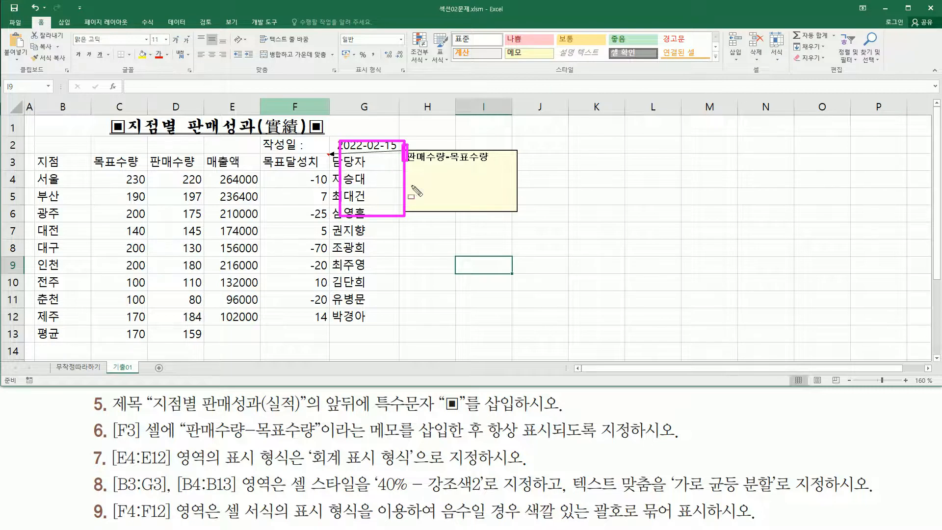
key("Escape")
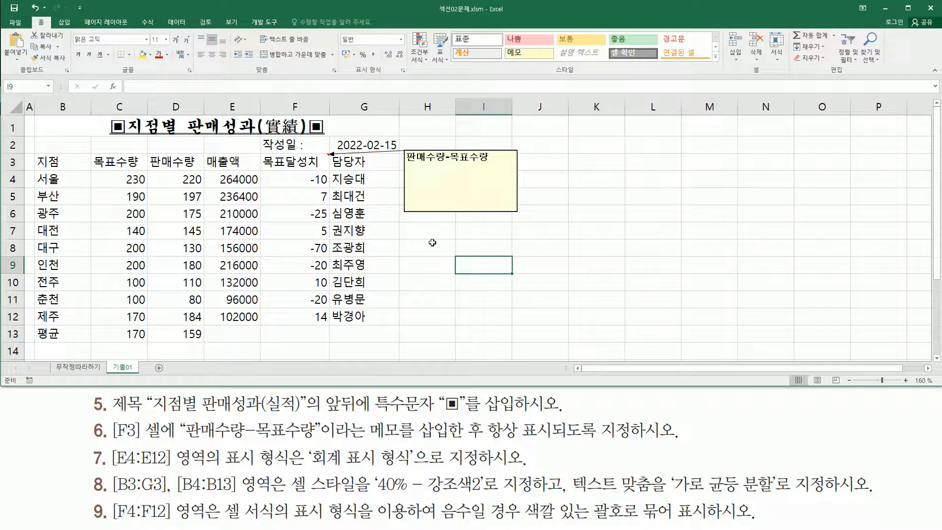
key("ctrl+2")
mouse_move(112, 446)
left_mouse_down()
mouse_move(147, 470)
mouse_move(211, 469)
left_mouse_up()
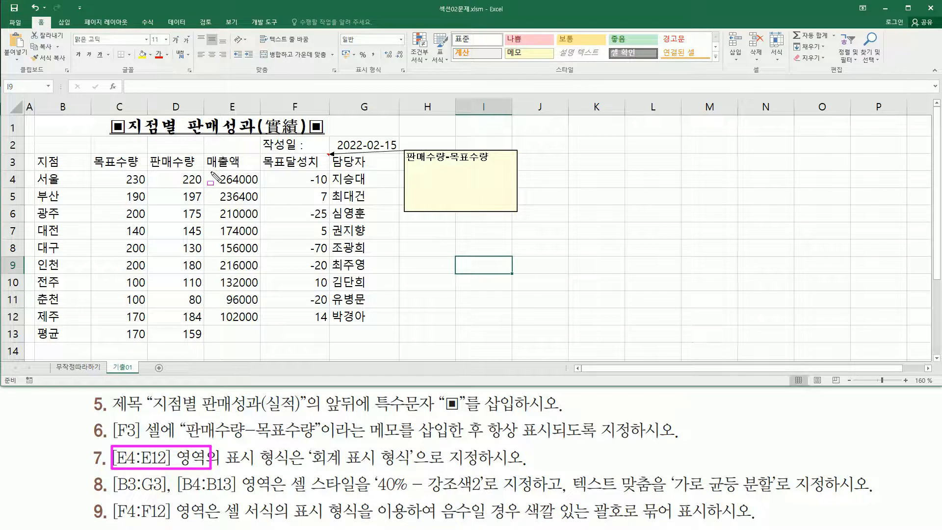
mouse_move(212, 172)
left_mouse_down()
mouse_move(248, 321)
mouse_move(262, 323)
left_mouse_up()
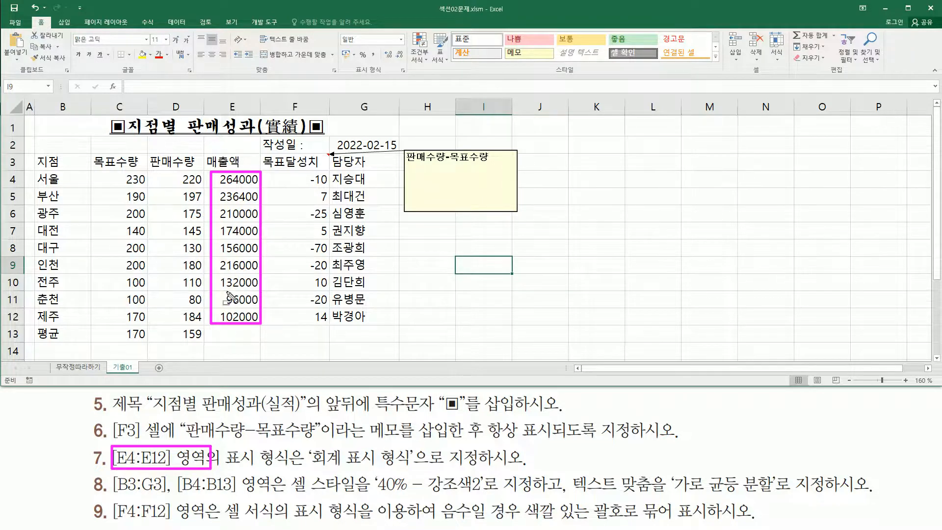
Step: Apply the accounting number format (회계) with the ₩ symbol to the 매출액 values in E4:E12
left_click_drag(225, 469, 531, 468)
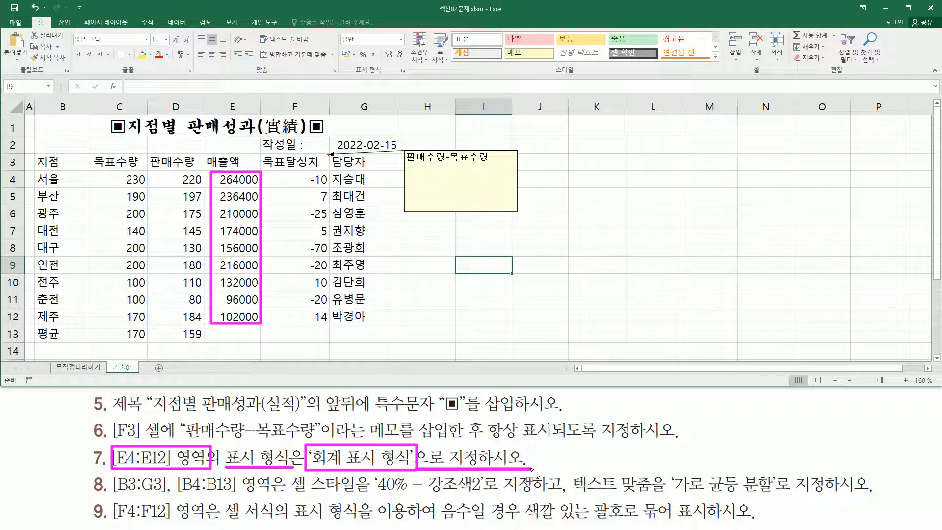
key("Escape")
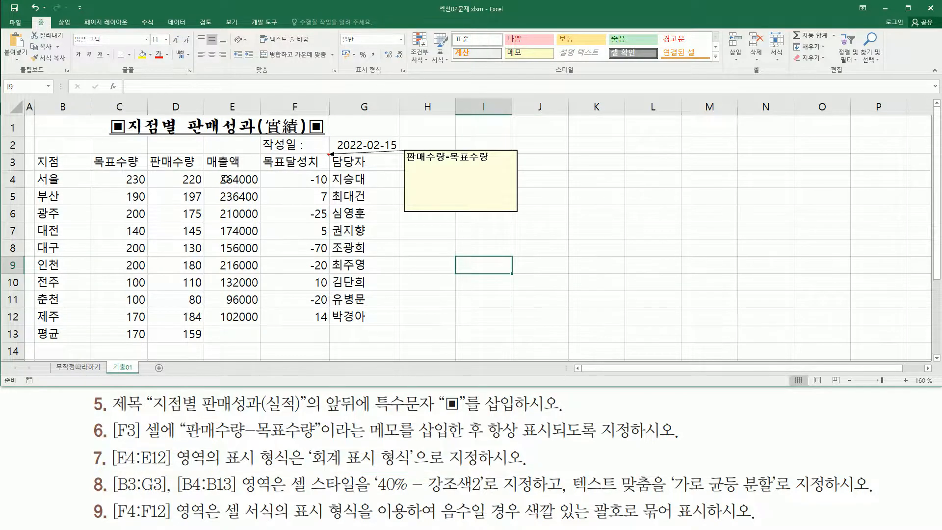
left_click(237, 179)
left_click_drag(231, 179, 231, 316)
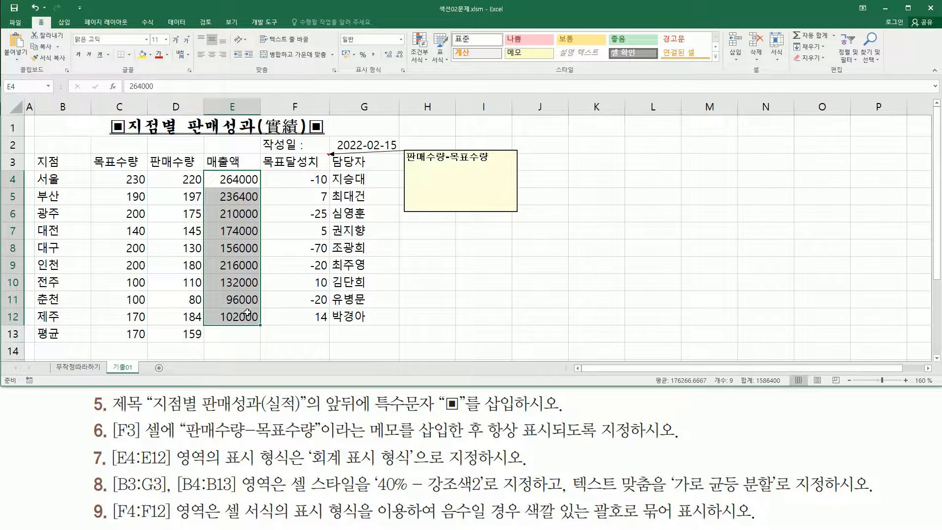
key("ctrl+2")
left_click_drag(345, 75, 407, 76)
left_click_drag(339, 44, 355, 64)
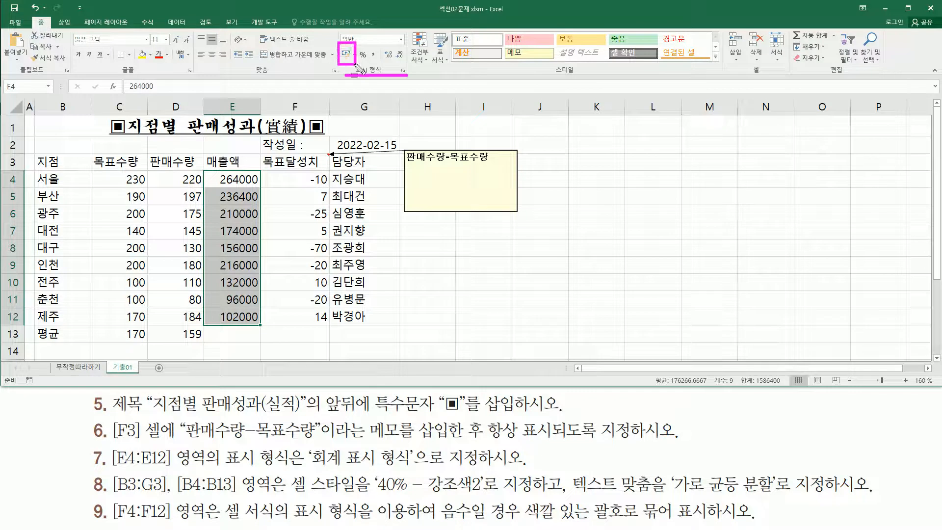
key("Escape")
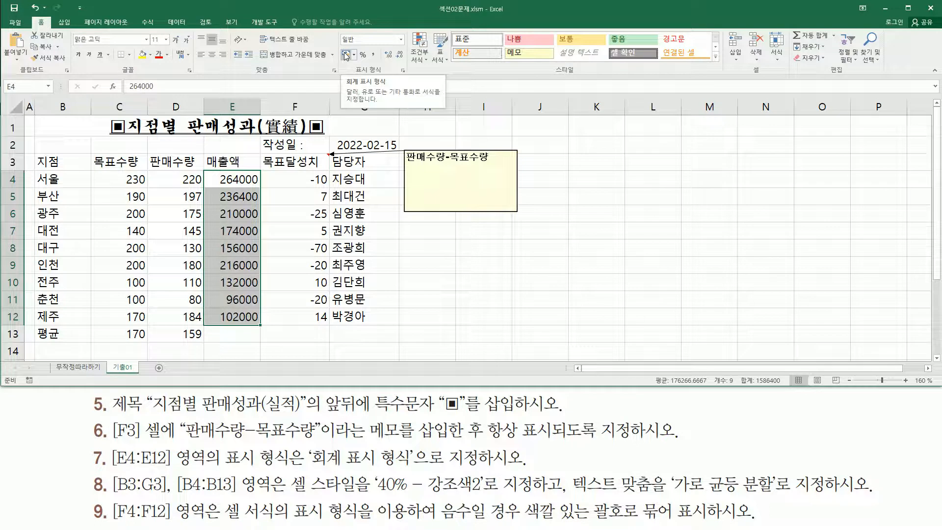
left_click(347, 55)
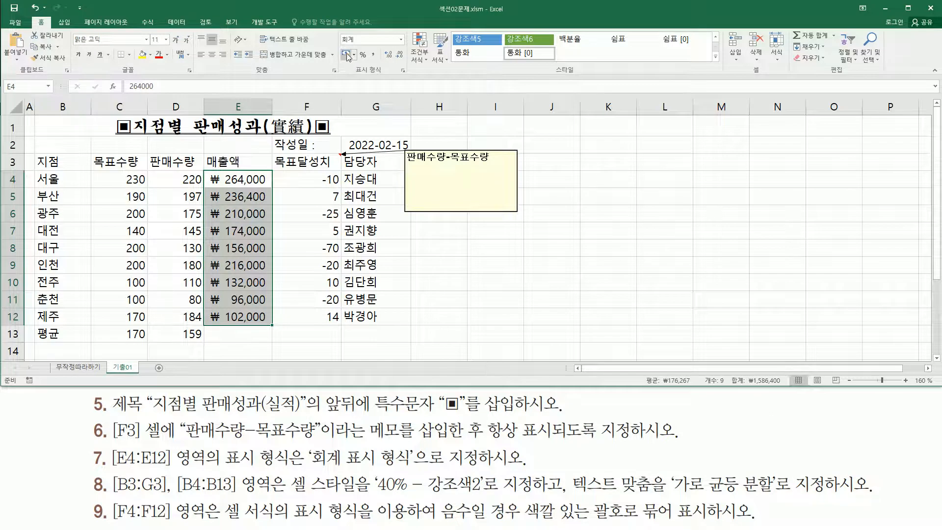
left_click(402, 39)
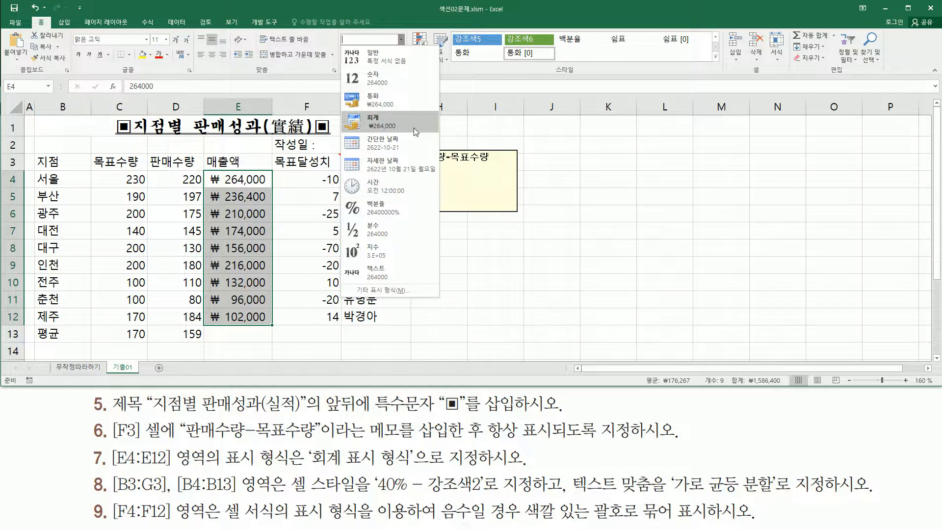
left_click(387, 122)
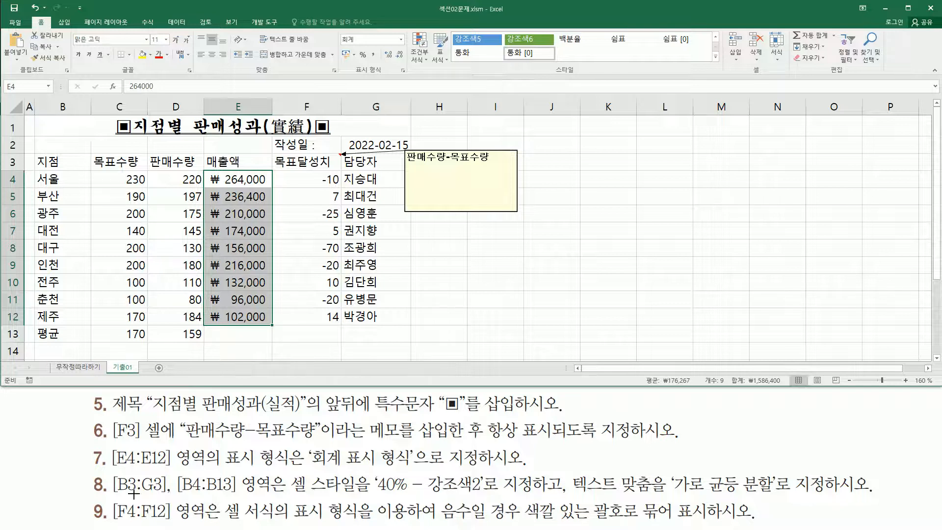
left_click_drag(109, 470, 170, 498)
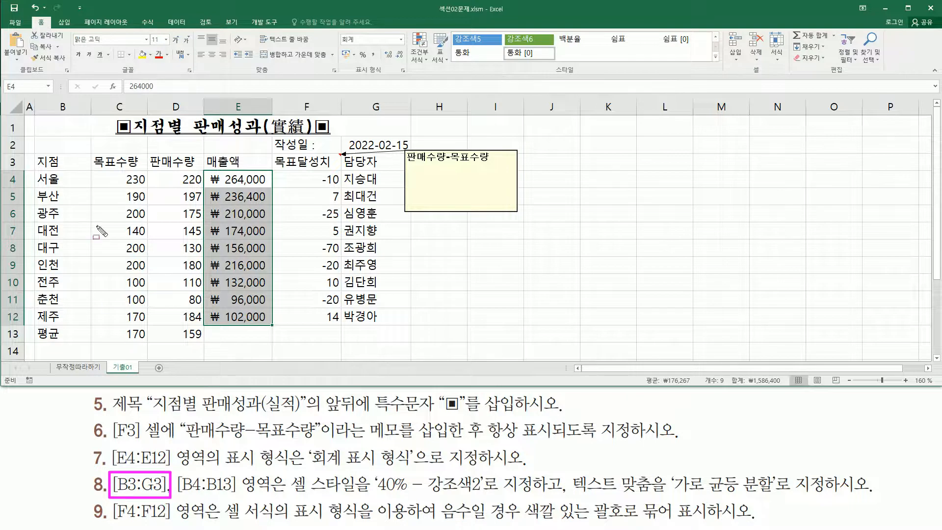
mouse_move(34, 152)
left_mouse_down()
mouse_move(77, 168)
mouse_move(402, 170)
left_mouse_up()
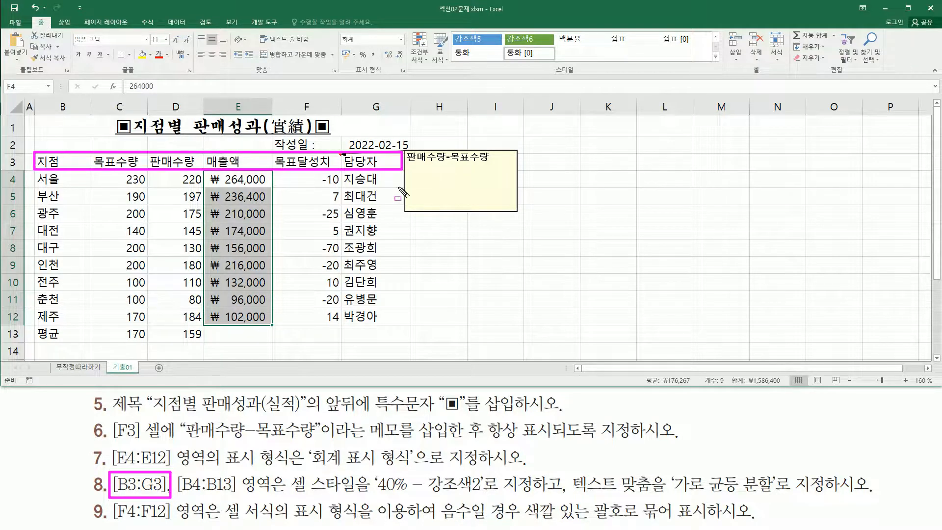
mouse_move(179, 494)
left_mouse_down()
mouse_move(238, 495)
mouse_move(242, 465)
left_mouse_up()
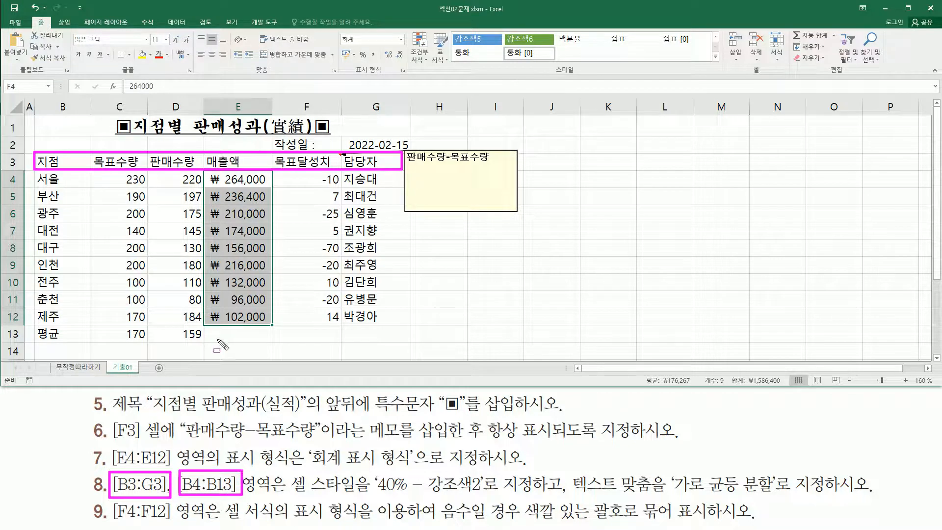
mouse_move(38, 173)
left_mouse_down()
mouse_move(69, 184)
mouse_move(80, 339)
left_mouse_up()
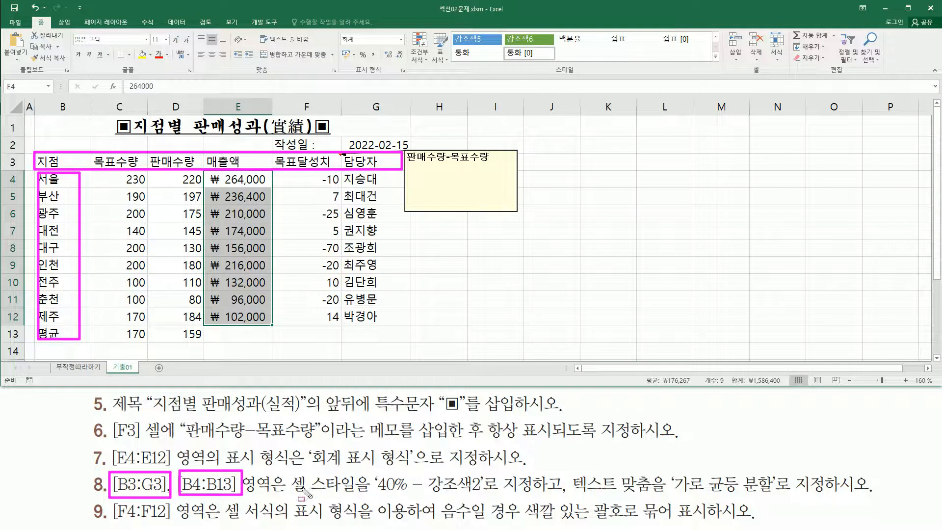
mouse_move(290, 499)
left_mouse_down()
mouse_move(488, 500)
mouse_move(488, 467)
left_mouse_up()
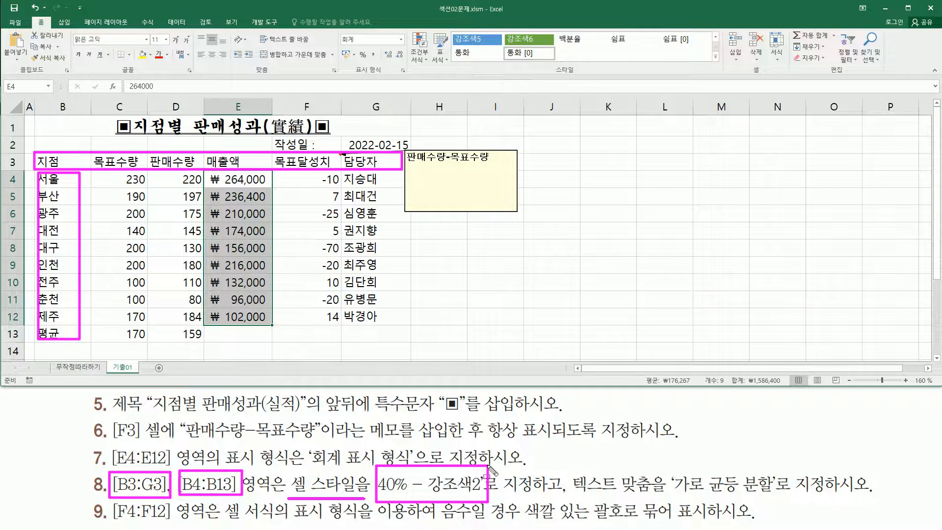
left_click_drag(562, 462, 561, 517)
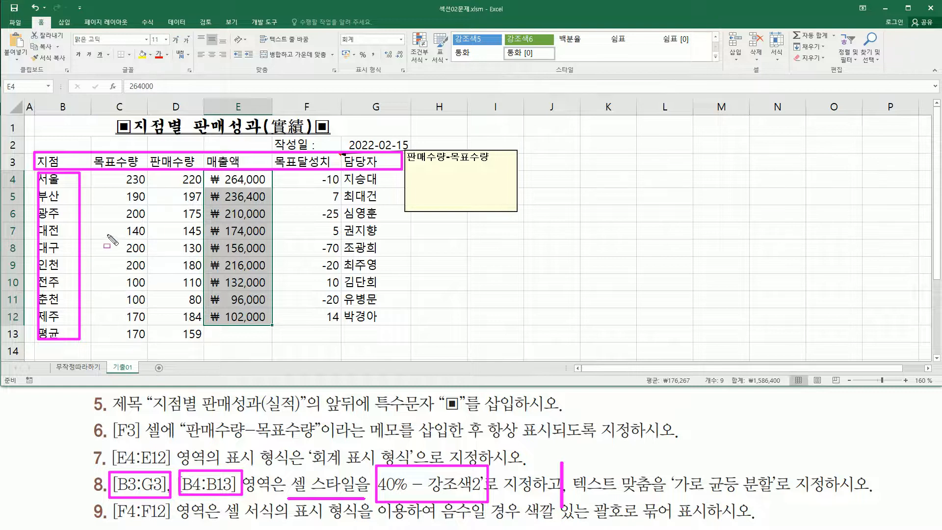
key("Escape")
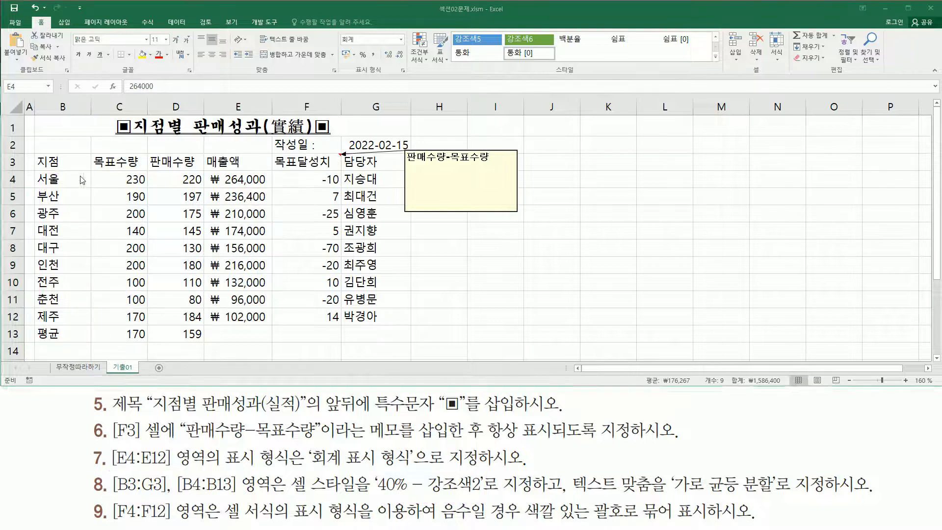
Step: Select B3:G3 together with B4:B13 and apply the 40% - 강조색2 cell style to both ranges
left_click(55, 161)
left_click_drag(51, 160, 376, 163)
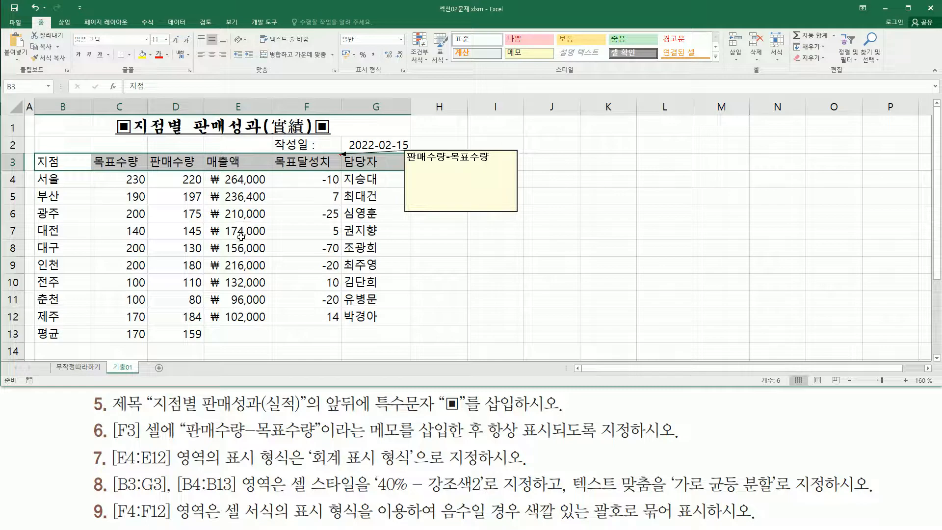
left_click_drag(67, 182, 81, 328)
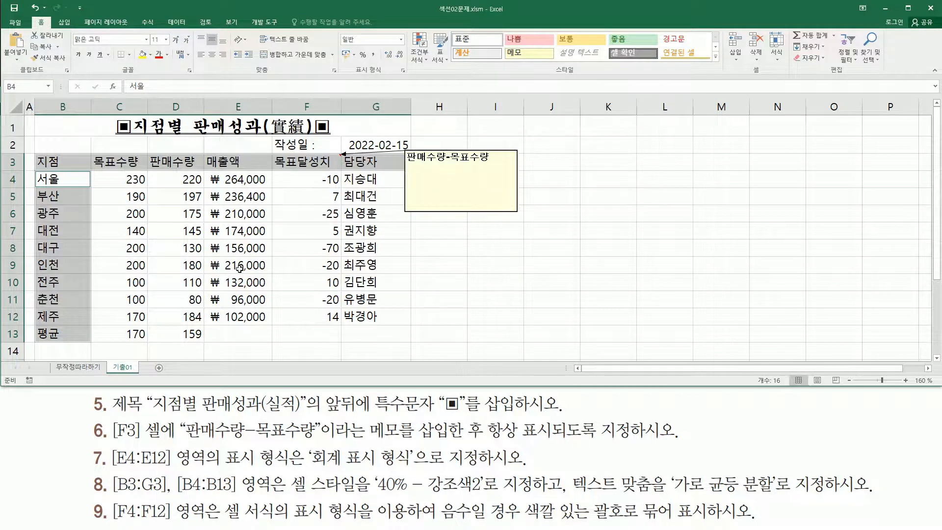
left_click_drag(555, 76, 577, 76)
mouse_move(451, 30)
left_mouse_down()
mouse_move(591, 60)
mouse_move(726, 71)
mouse_move(721, 64)
left_mouse_up()
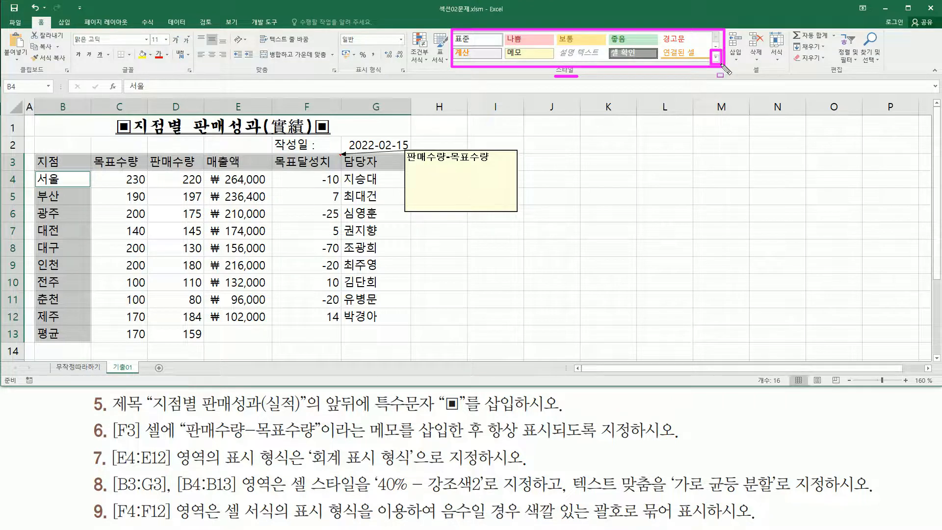
key("Escape")
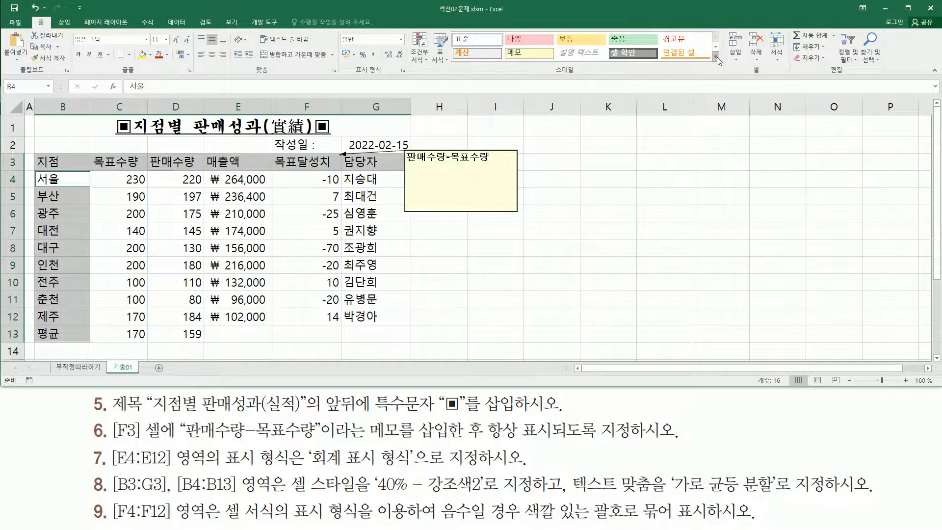
left_click(715, 57)
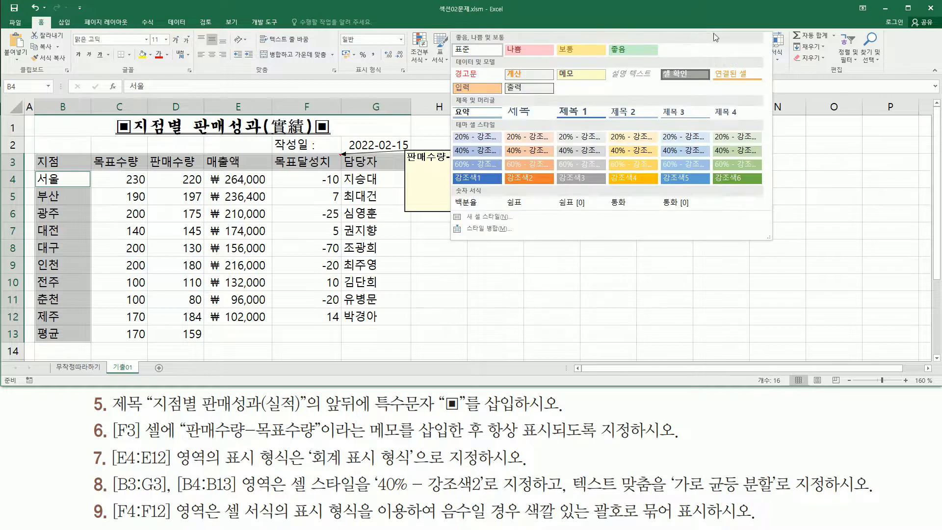
left_click(519, 152)
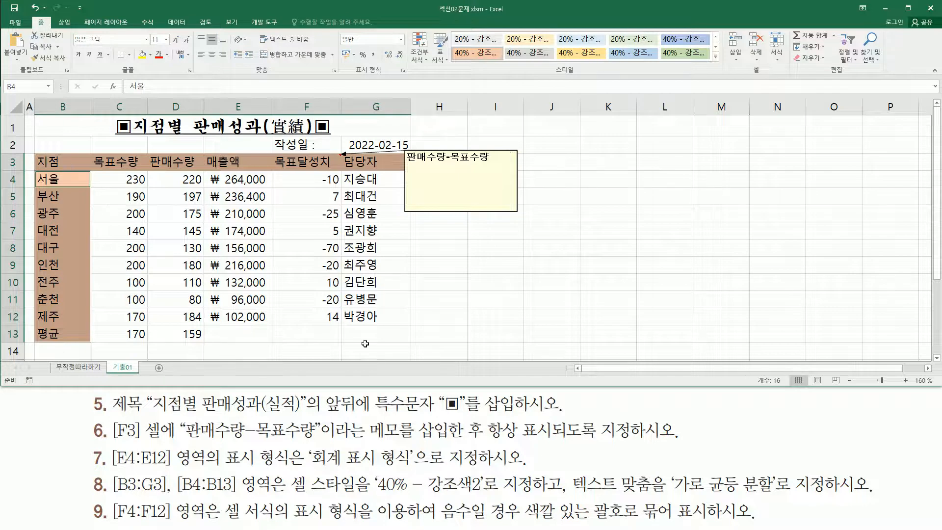
mouse_move(570, 469)
left_mouse_down()
mouse_move(607, 490)
mouse_move(653, 497)
mouse_move(772, 495)
left_mouse_up()
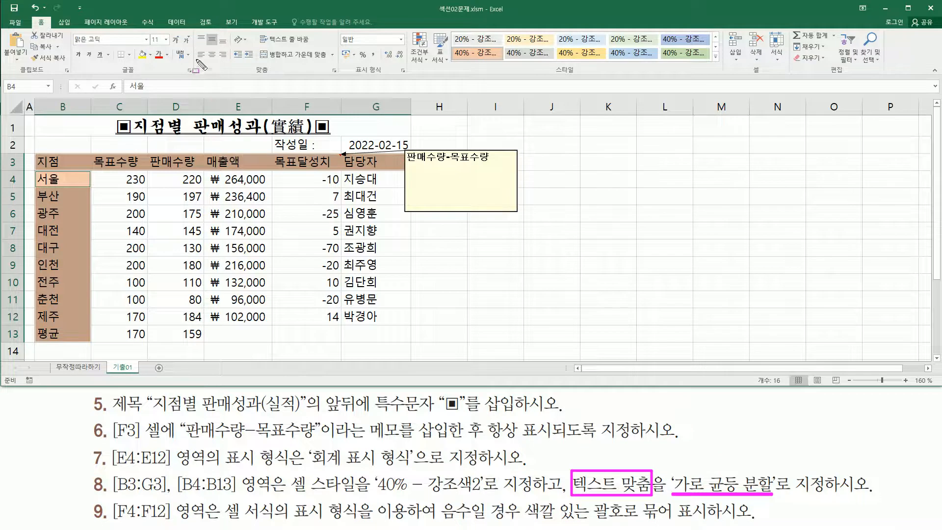
left_click_drag(196, 63, 272, 78)
left_click_drag(187, 28, 335, 68)
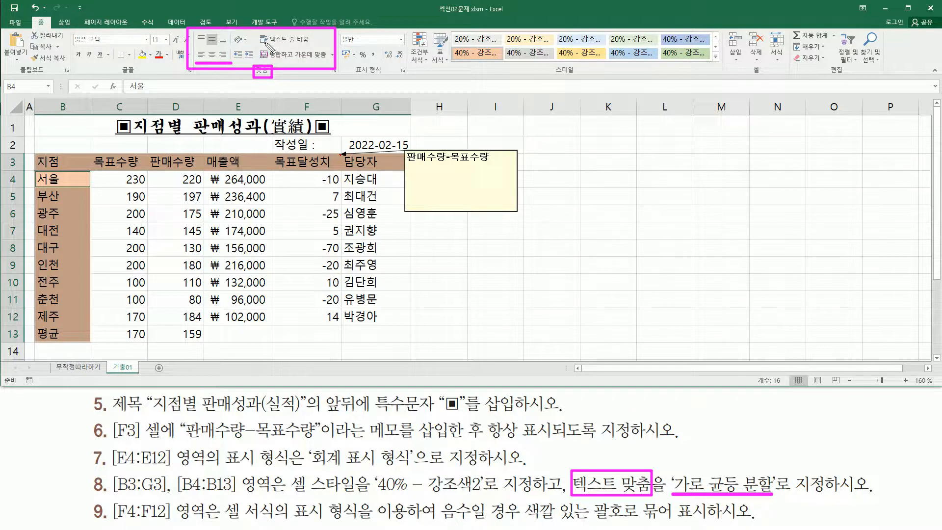
key("Escape")
left_click(321, 8)
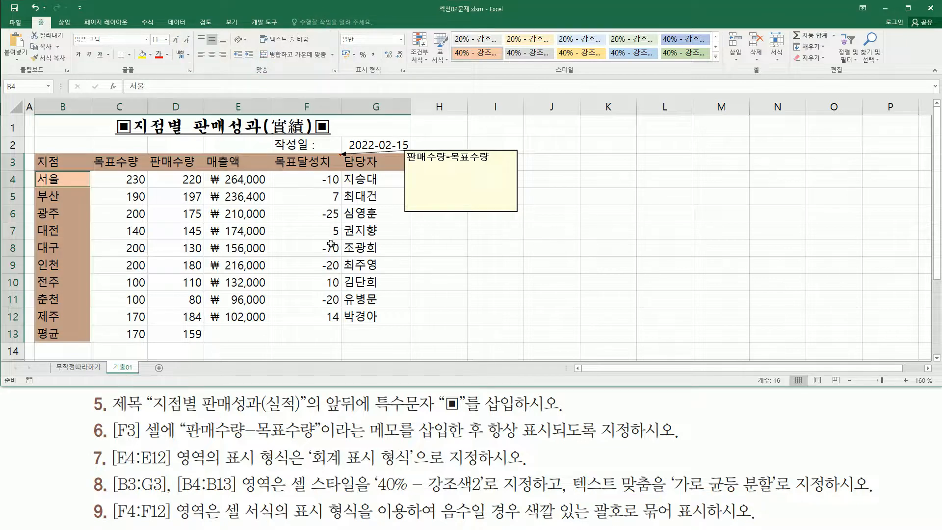
Step: Set the horizontal text alignment of B3:G3 and B4:B13 to 균등 분할 (들여쓰기) in the cell format settings
key("ctrl+1")
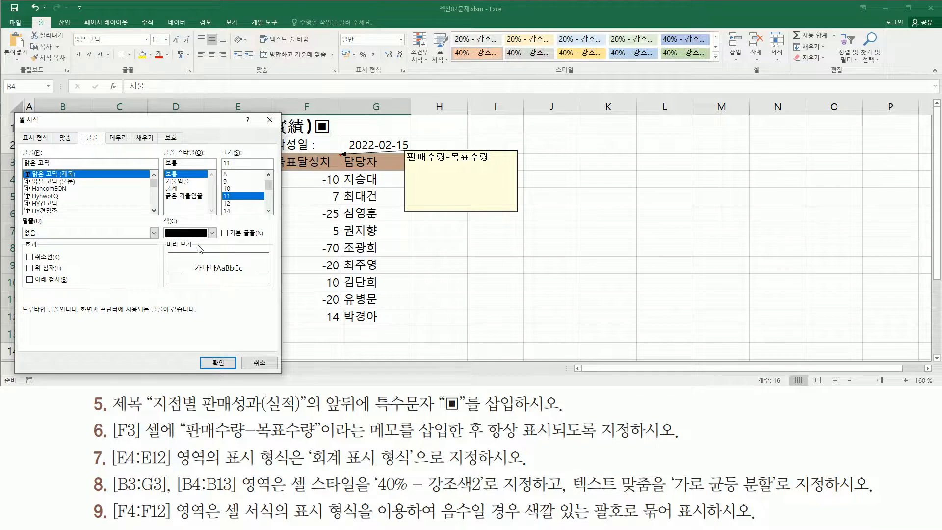
left_click(65, 139)
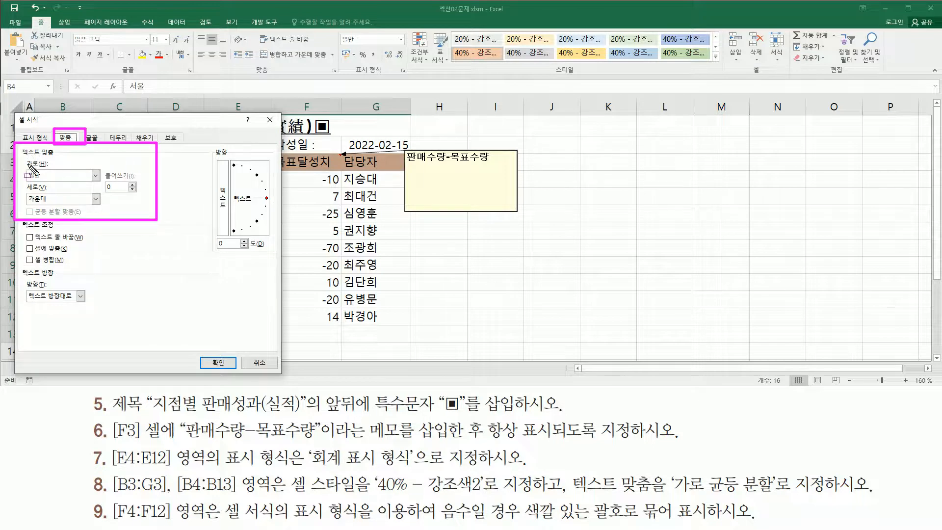
mouse_move(24, 158)
left_mouse_down()
mouse_move(34, 179)
mouse_move(88, 184)
left_mouse_up()
left_click_drag(672, 493, 769, 492)
key("Escape")
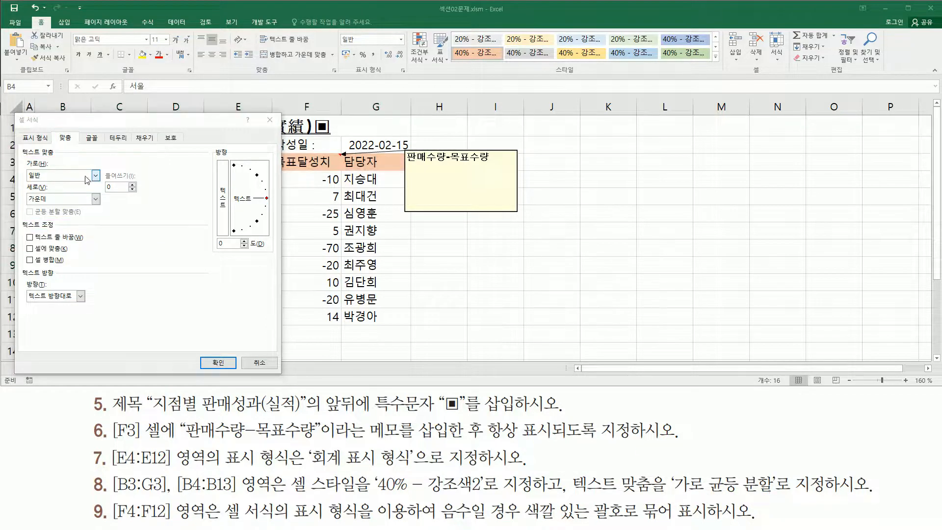
left_click(95, 176)
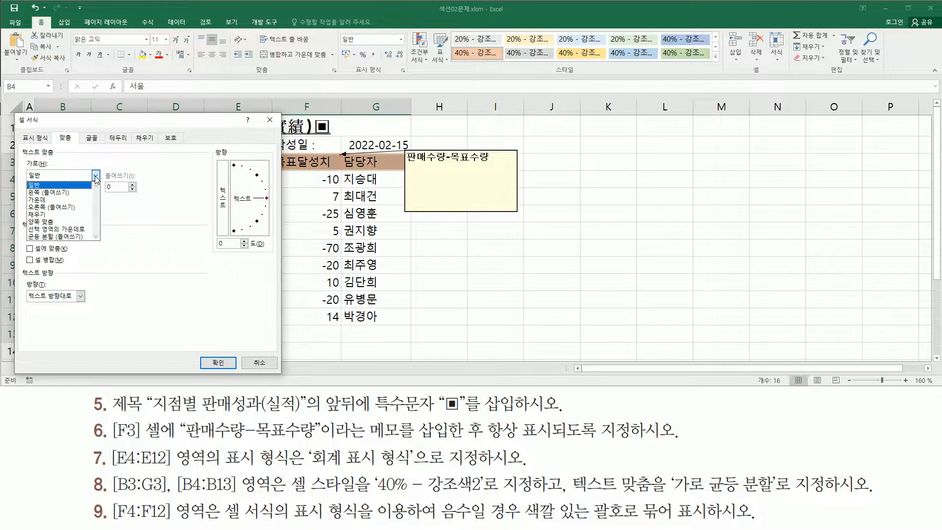
left_click(49, 237)
left_click_drag(48, 167, 56, 180)
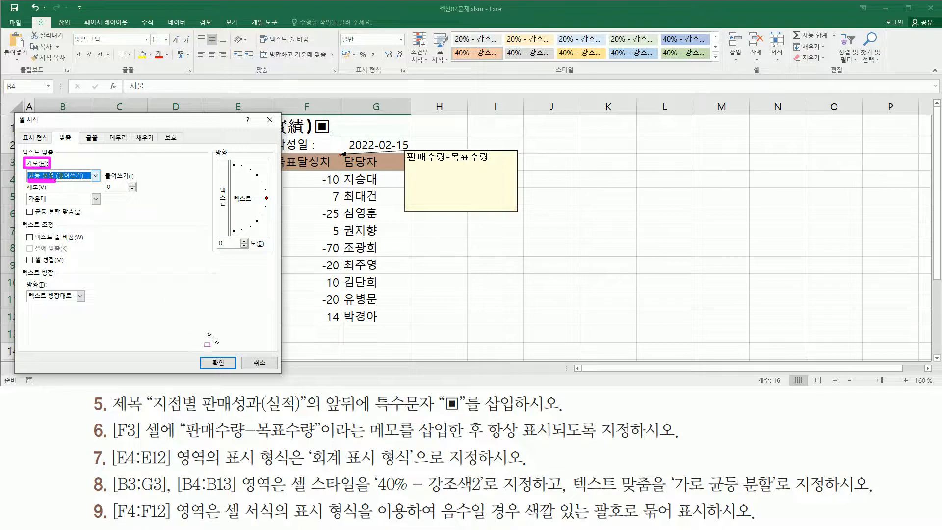
mouse_move(218, 350)
left_mouse_down()
mouse_move(196, 363)
mouse_move(240, 375)
left_mouse_up()
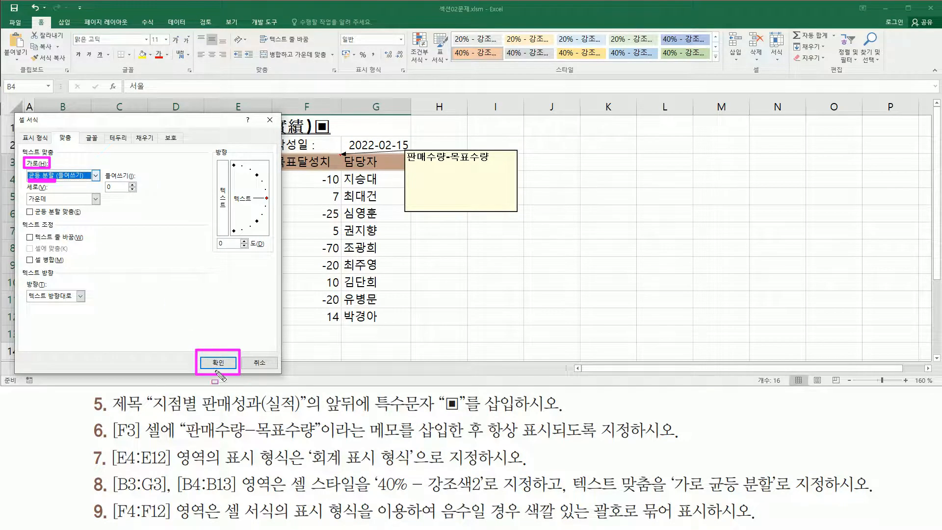
key("Escape")
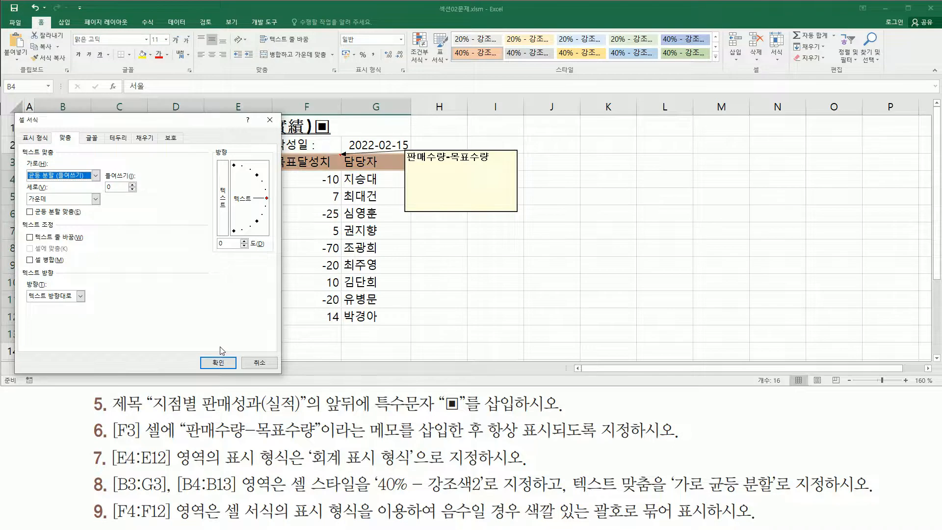
left_click(218, 364)
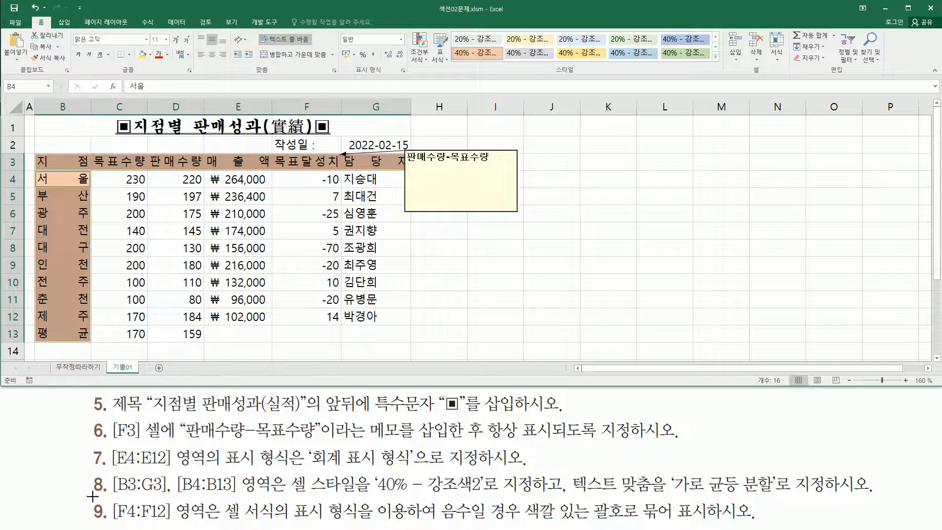
mouse_move(109, 494)
left_mouse_down()
mouse_move(127, 521)
mouse_move(225, 525)
left_mouse_up()
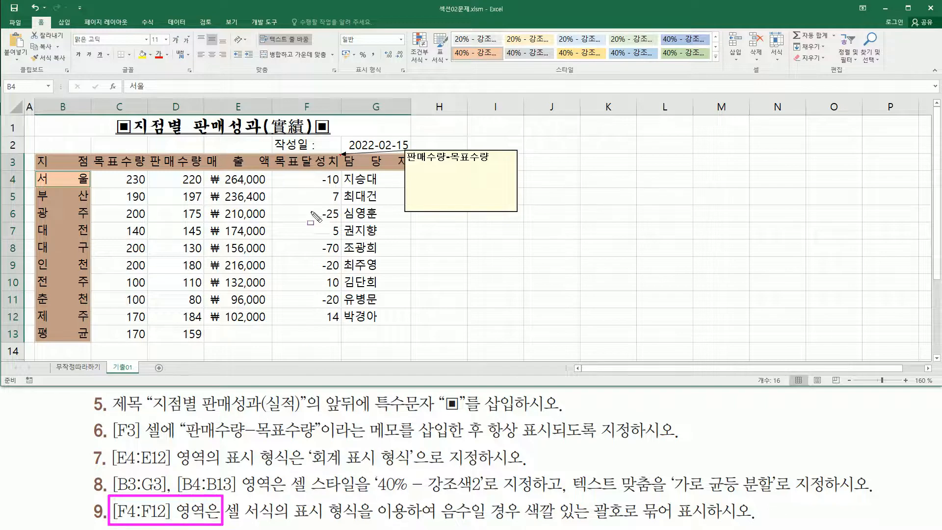
left_click_drag(285, 175, 343, 326)
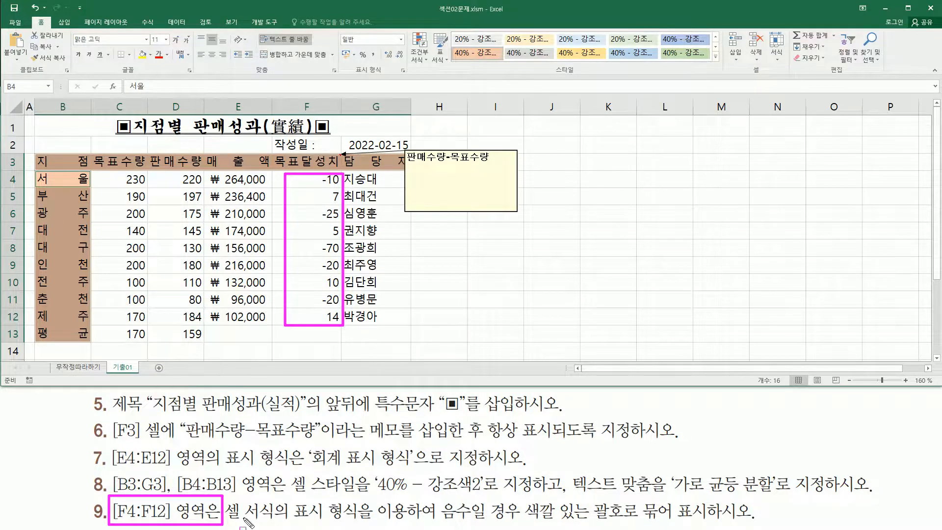
left_click_drag(226, 519, 359, 523)
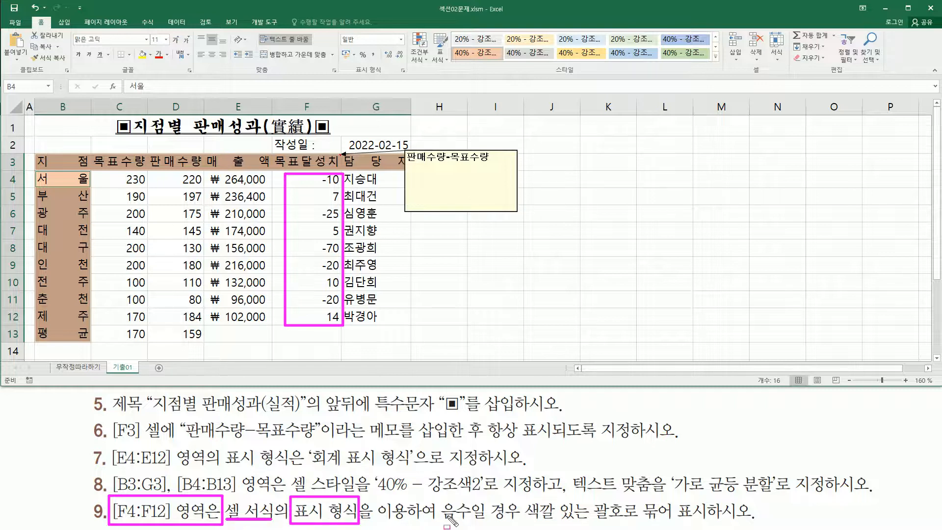
Step: Select F4:F12 and set its number format category to 숫자 in the cell format settings
left_click_drag(438, 523, 516, 523)
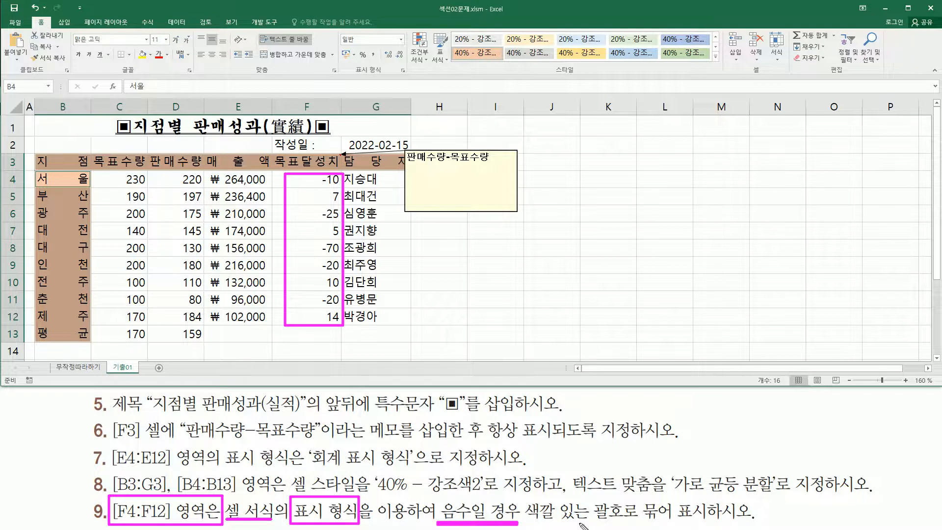
left_click_drag(524, 523, 771, 524)
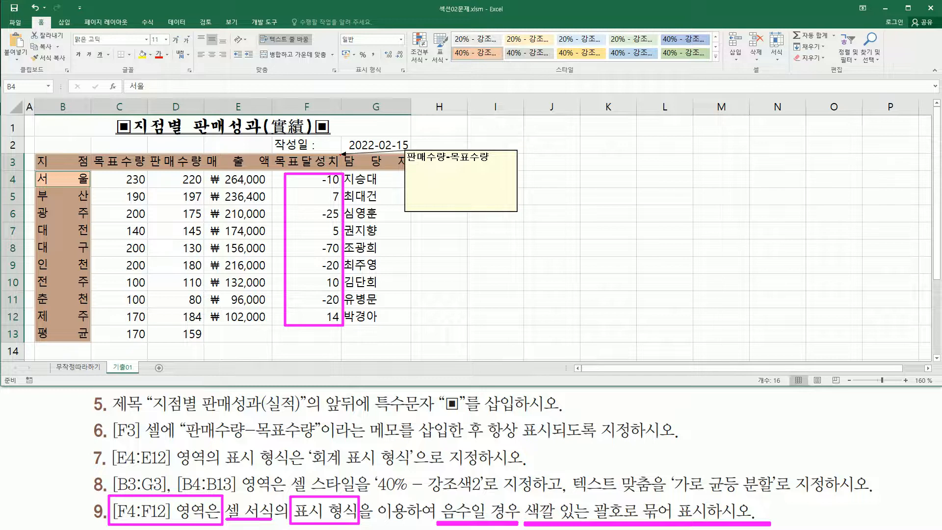
left_click_drag(313, 178, 312, 318)
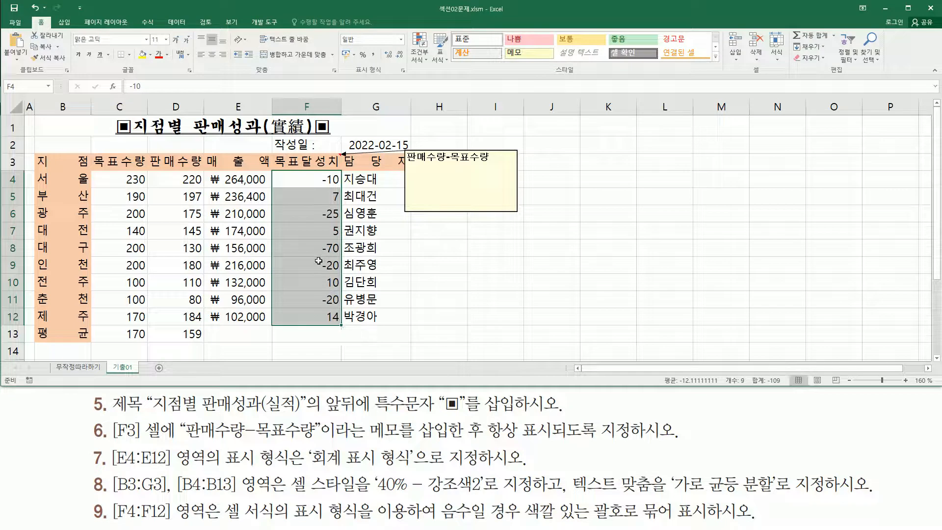
key("ctrl+1")
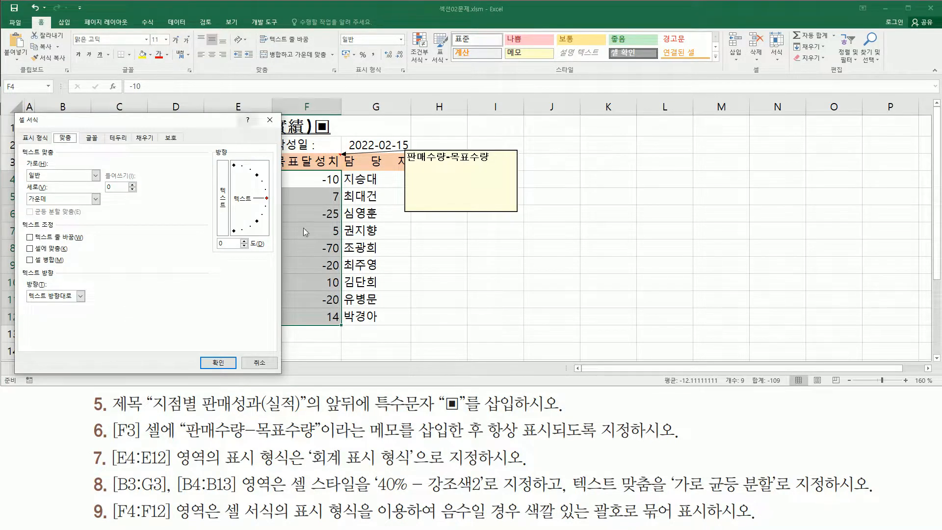
mouse_move(229, 511)
left_mouse_down()
mouse_move(275, 524)
mouse_move(366, 521)
left_mouse_up()
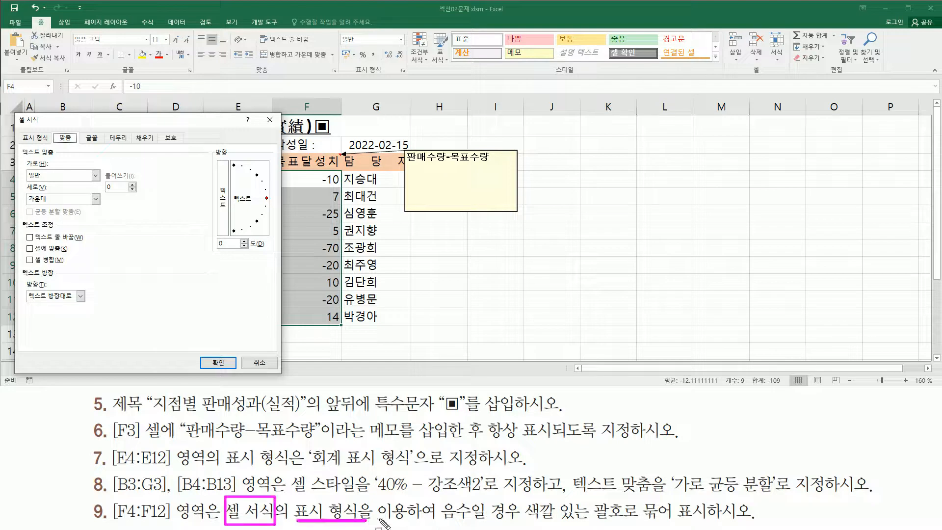
left_click_drag(21, 132, 56, 147)
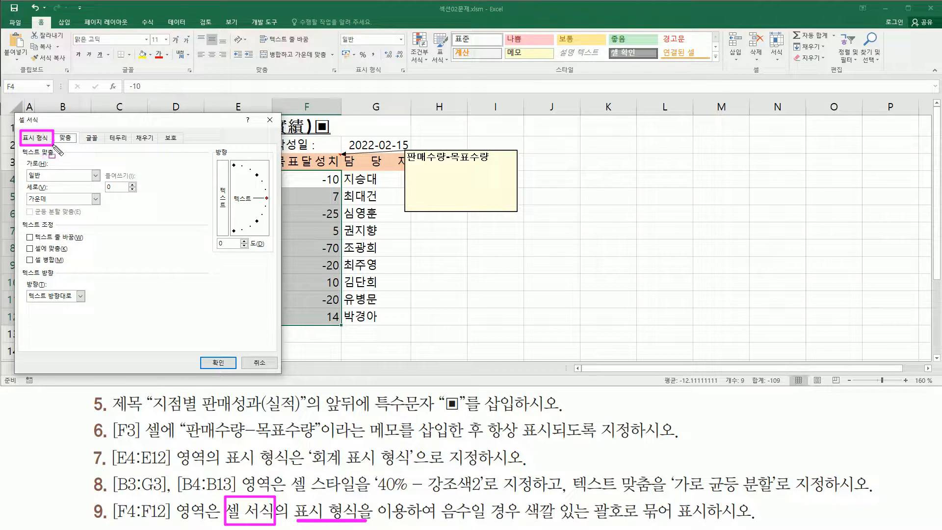
key("Escape")
left_click(35, 139)
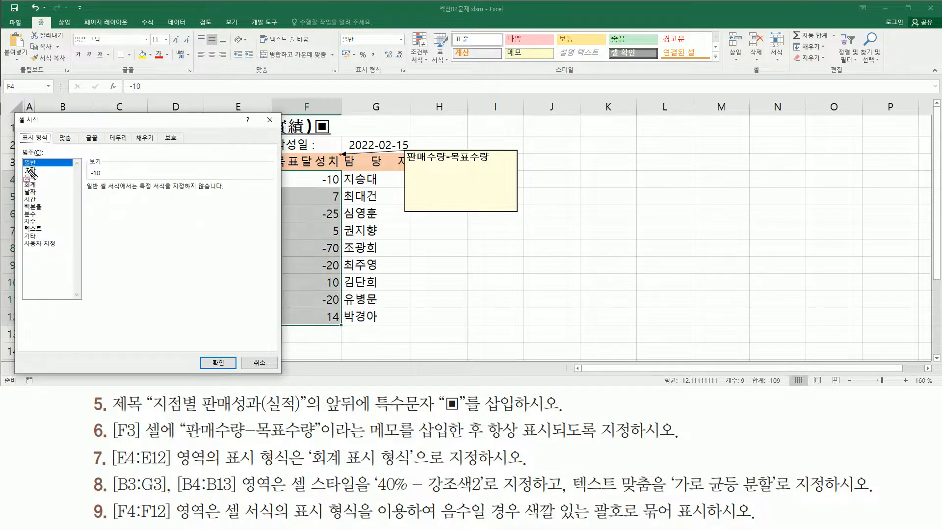
left_click_drag(23, 165, 39, 176)
key("Escape")
left_click(54, 170)
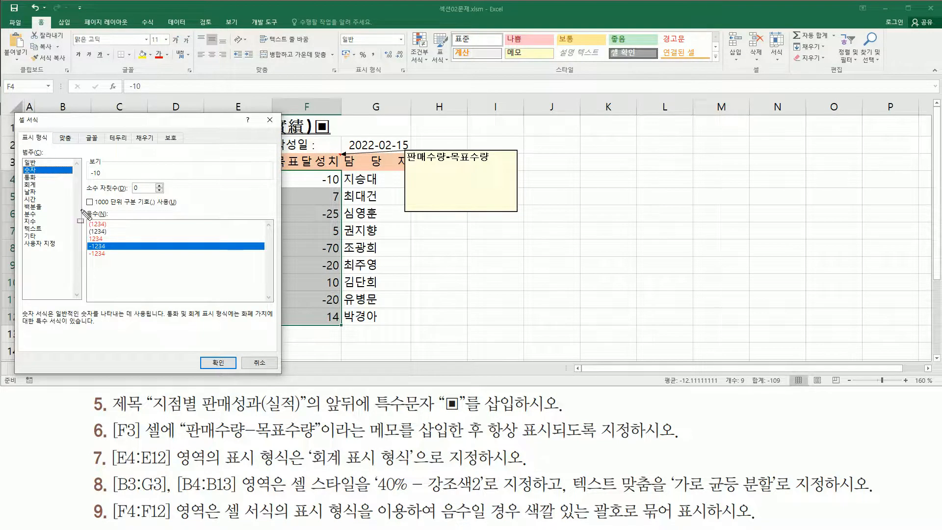
Step: Apply the red parenthesized (1234) style for negative numbers to the 목표달성치 values in F4:F12
left_click_drag(79, 207, 121, 264)
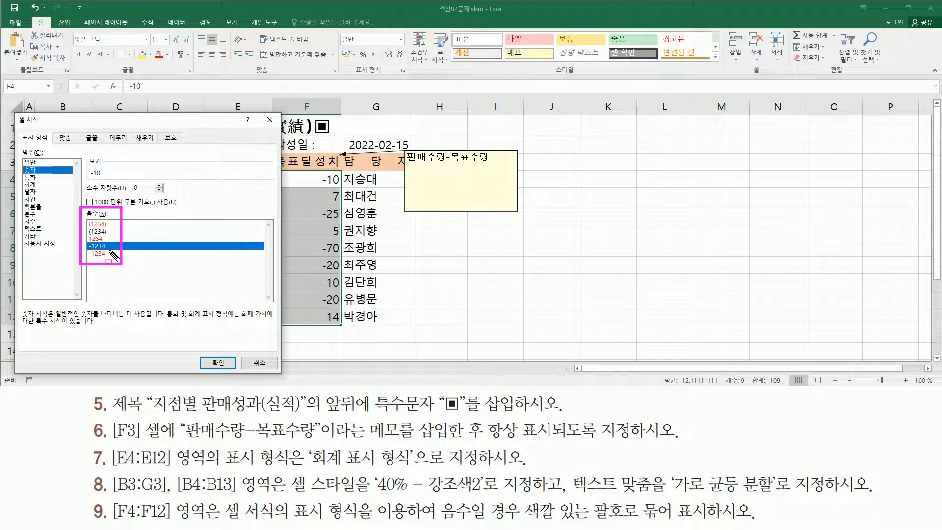
left_click_drag(522, 524, 709, 525)
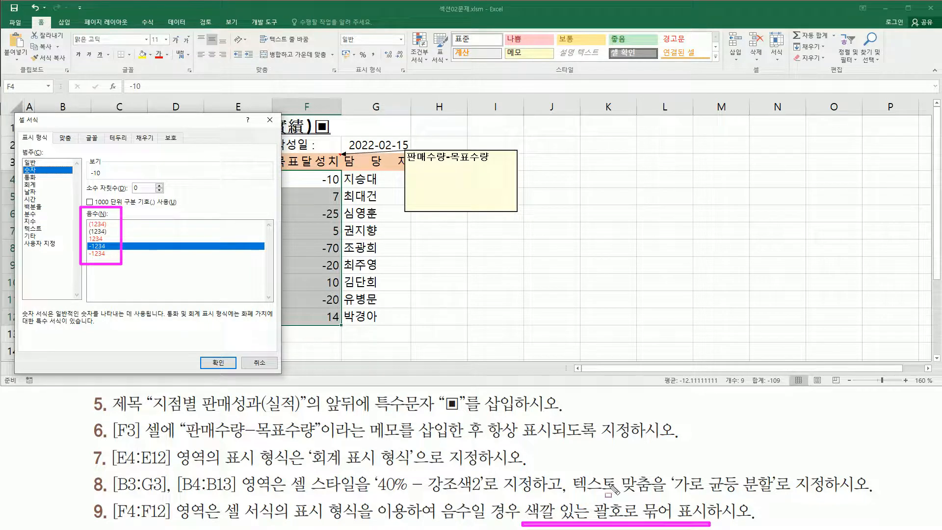
left_click_drag(83, 216, 114, 233)
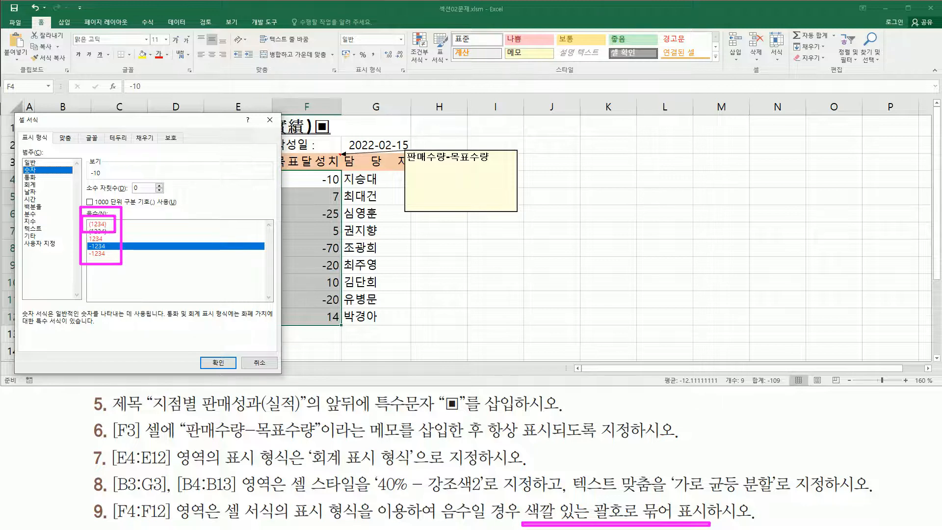
left_click(108, 225)
key("ctrl+2")
left_click_drag(207, 353, 237, 371)
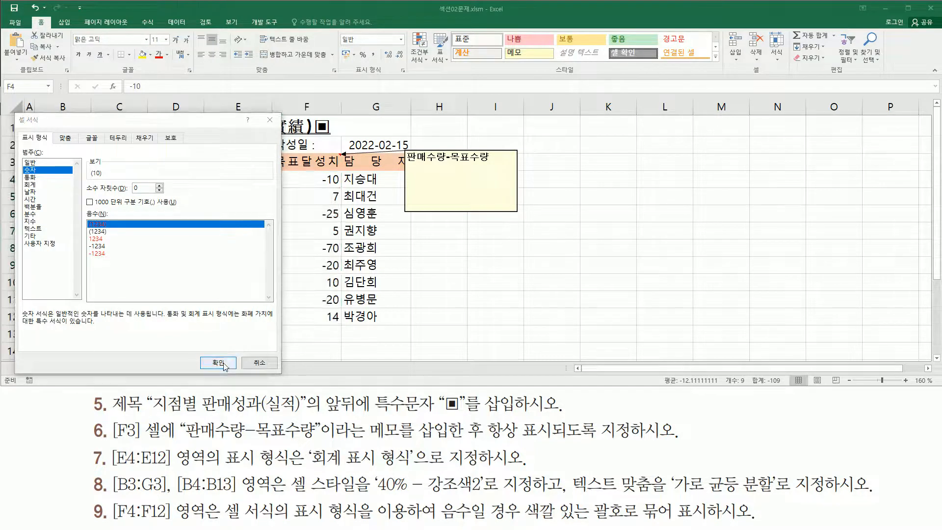
left_click(219, 363)
key("ctrl+2")
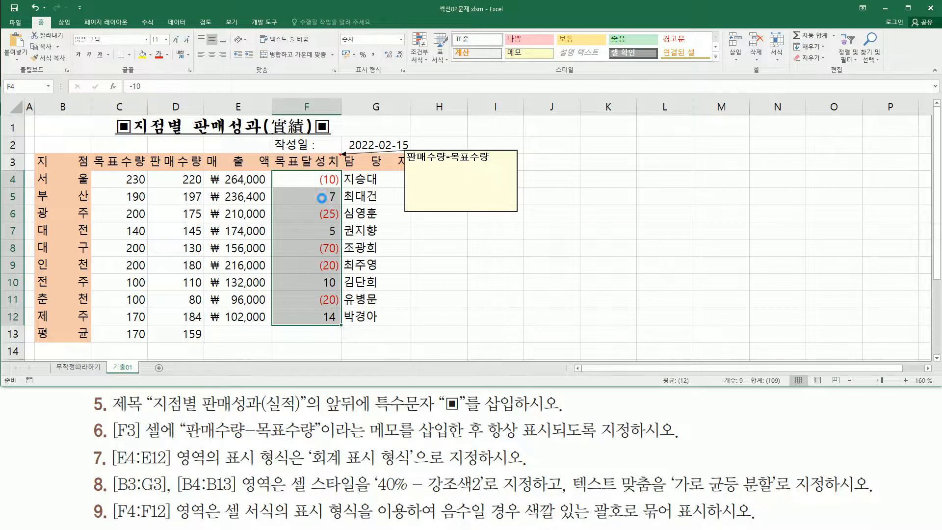
left_click_drag(314, 187, 341, 186)
left_click_drag(314, 221, 344, 221)
mouse_move(314, 257)
left_mouse_down()
mouse_move(343, 257)
mouse_move(341, 270)
left_mouse_up()
left_click_drag(316, 307, 354, 307)
key("Escape")
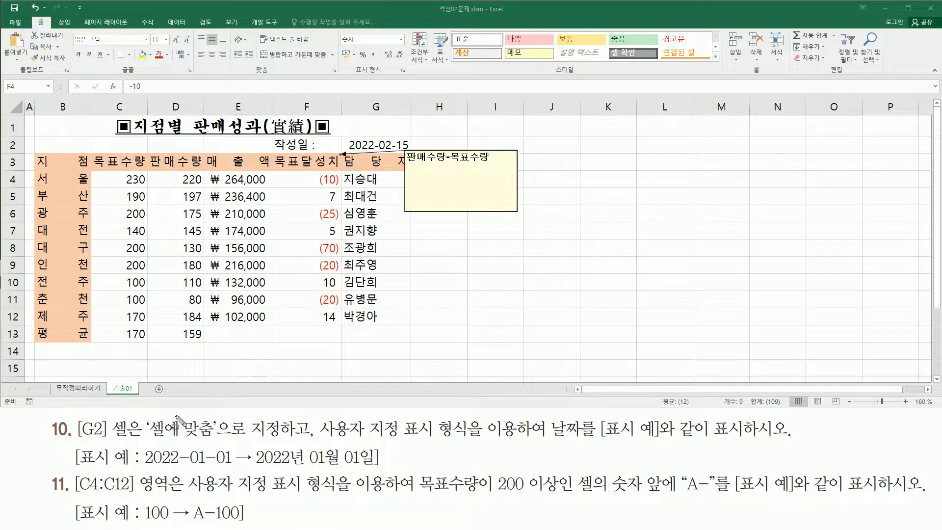
left_click_drag(74, 414, 143, 445)
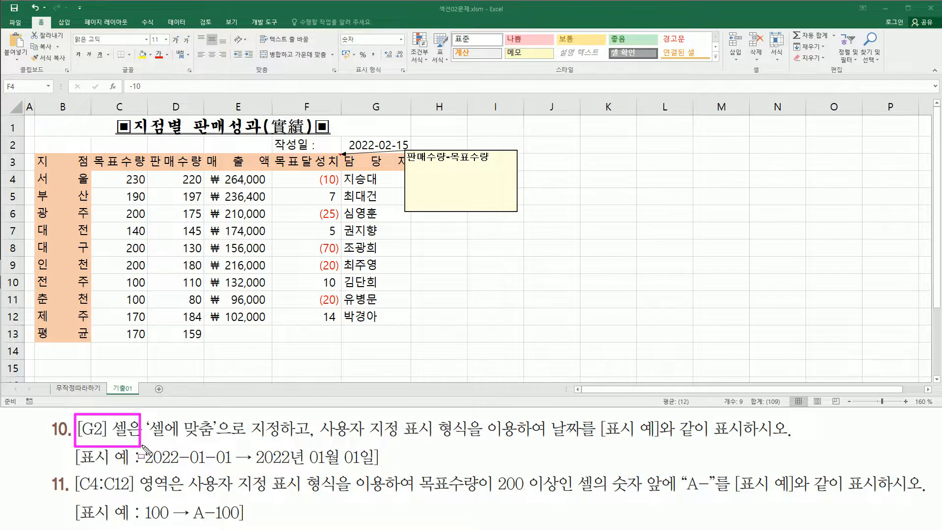
mouse_move(347, 138)
left_mouse_down()
mouse_move(361, 150)
mouse_move(409, 149)
left_mouse_up()
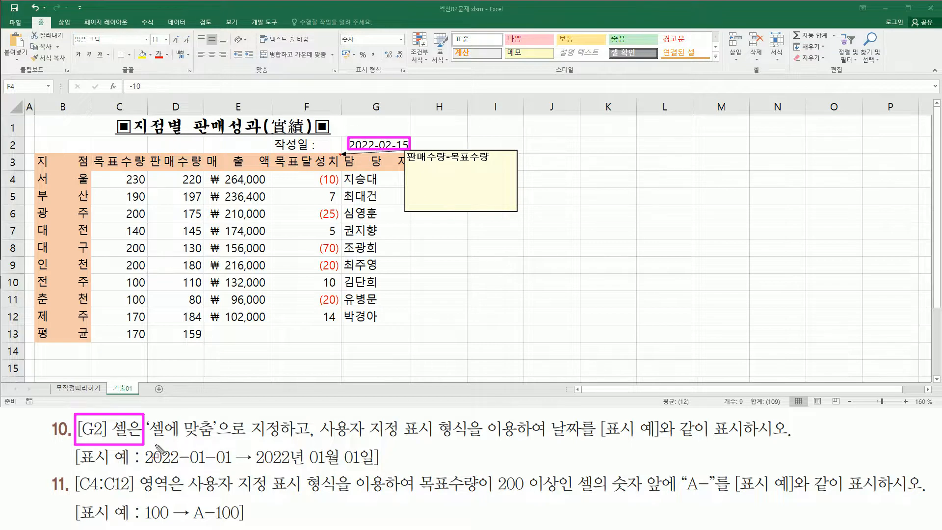
left_click_drag(150, 441, 215, 442)
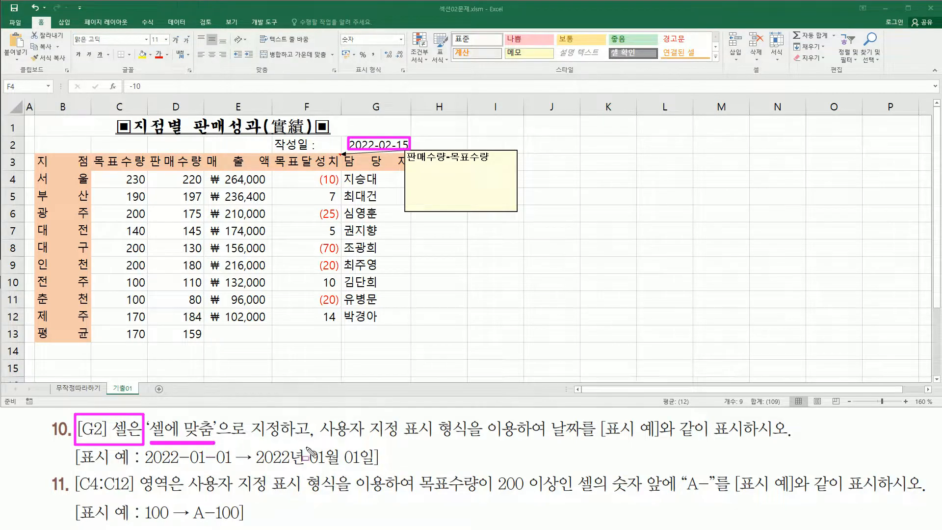
left_click_drag(314, 441, 465, 442)
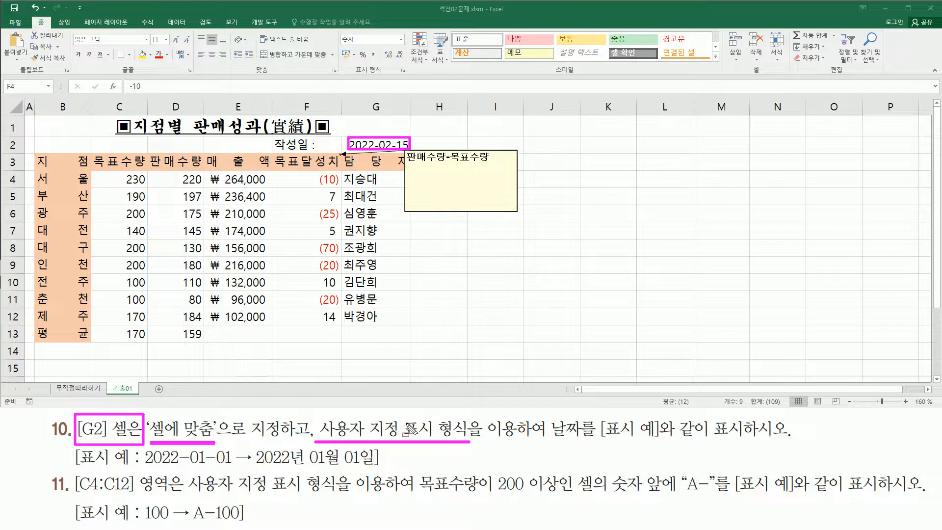
mouse_move(319, 416)
left_mouse_down()
mouse_move(399, 439)
mouse_move(398, 431)
left_mouse_up()
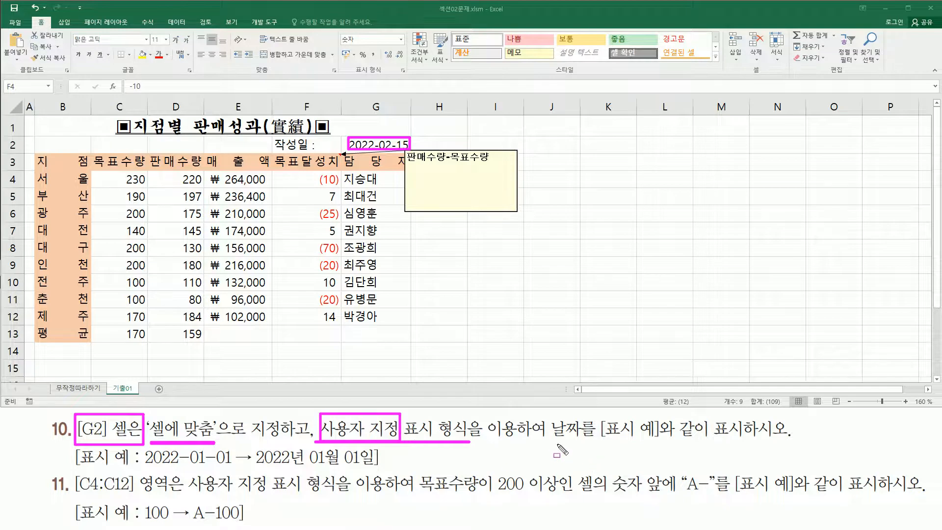
left_click_drag(547, 440, 745, 439)
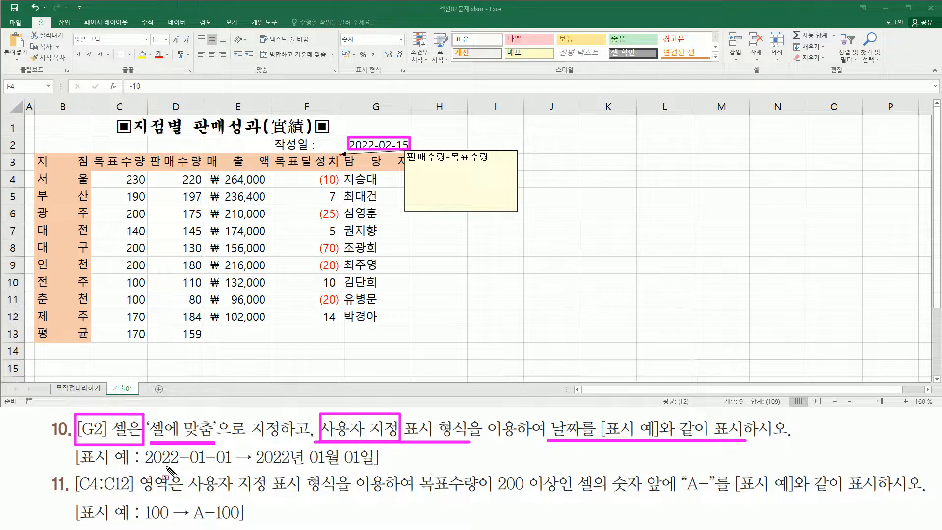
left_click_drag(144, 463, 375, 467)
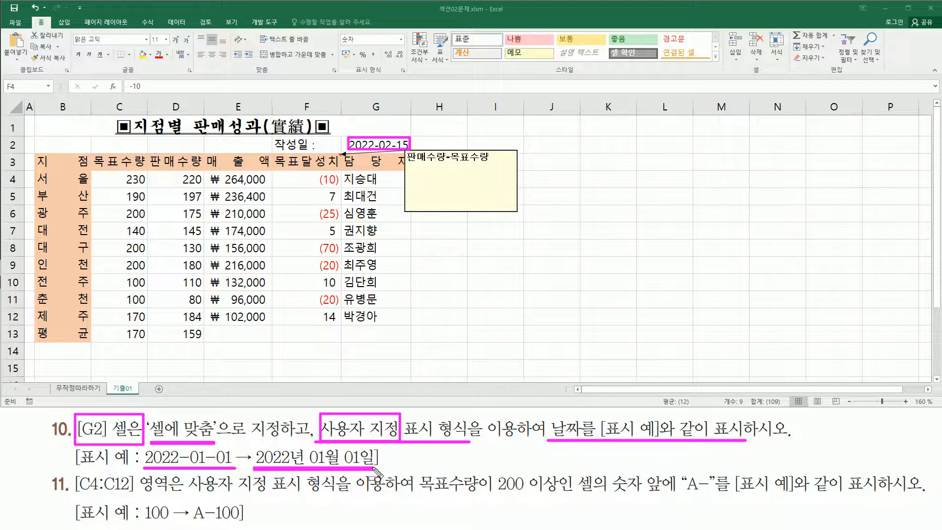
left_click_drag(296, 444, 366, 449)
left_click(341, 459)
key("Escape")
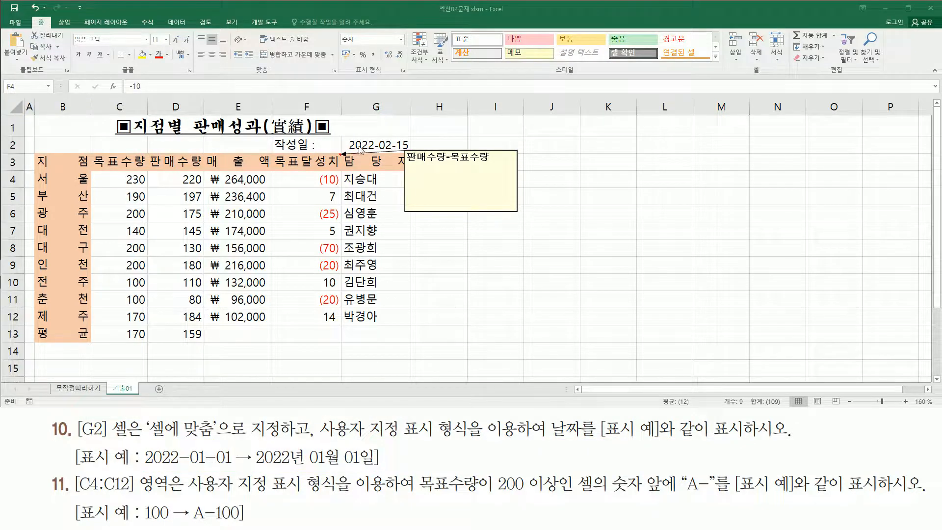
Step: Turn on the 셀에 맞춤 text control for the date cell G2 in the cell format settings
left_click(373, 143)
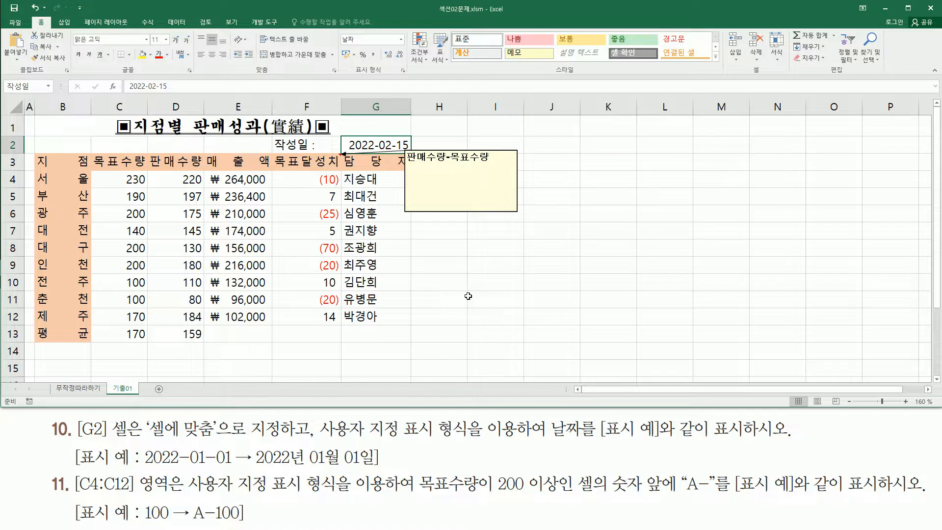
key("ctrl+1")
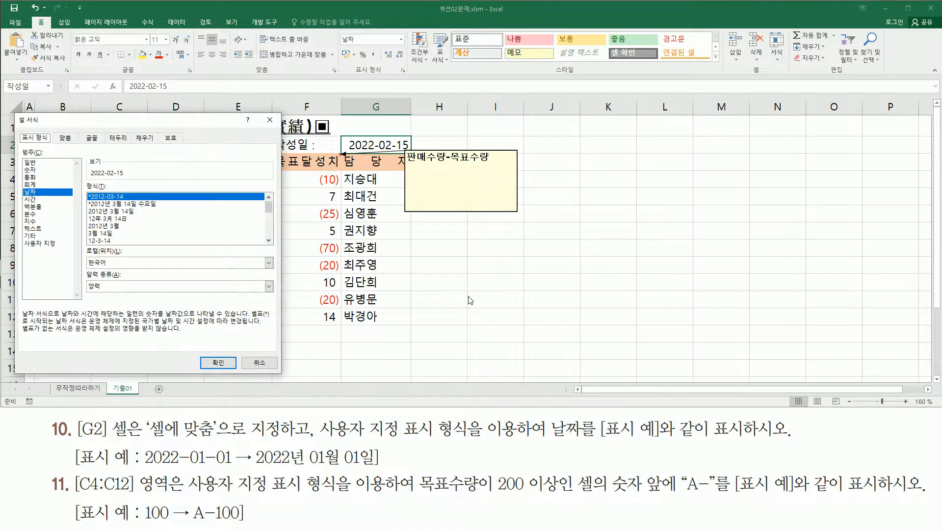
left_click_drag(143, 418, 219, 444)
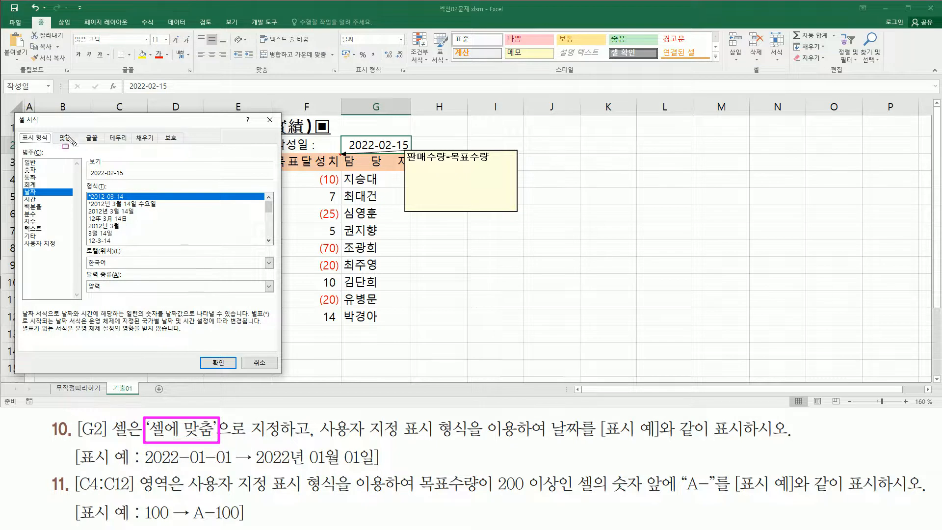
left_click_drag(56, 130, 77, 146)
left_click(68, 139)
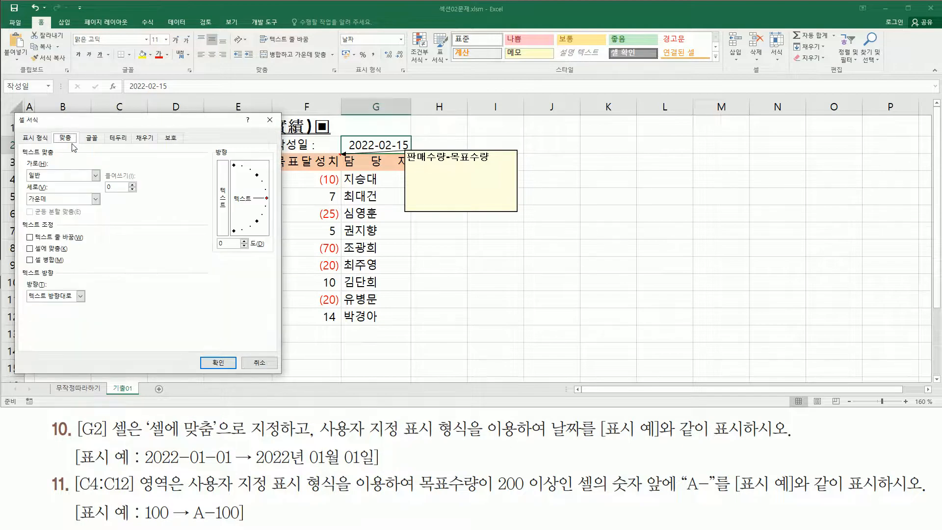
left_click_drag(16, 216, 102, 268)
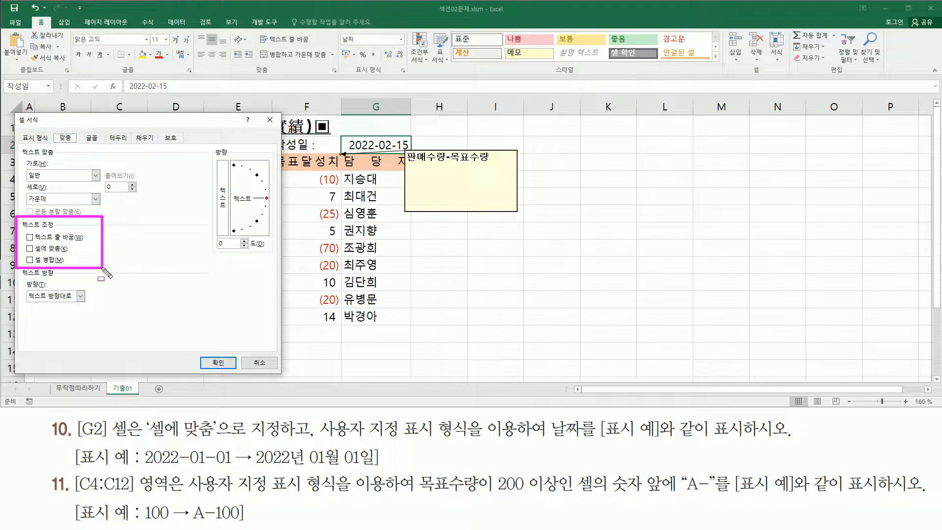
left_click_drag(22, 242, 74, 255)
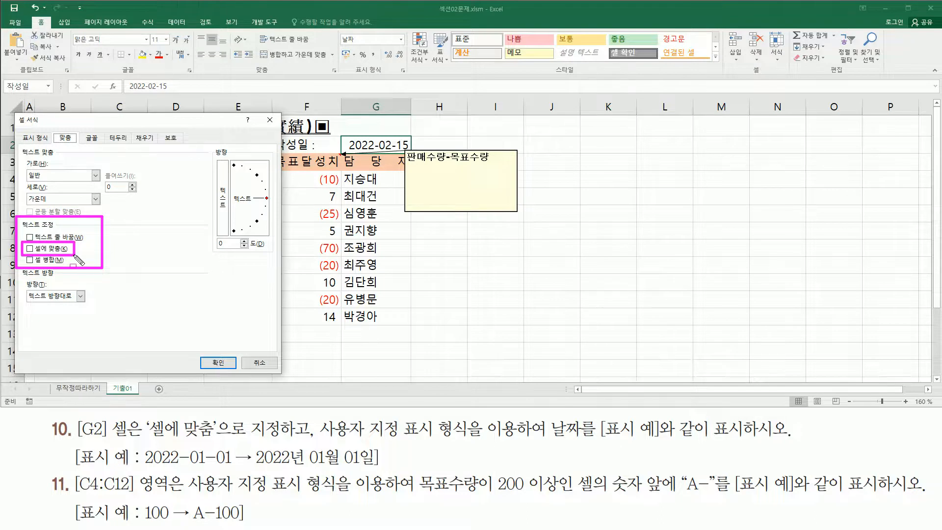
key("Escape")
left_click(32, 249)
left_click_drag(22, 240, 73, 257)
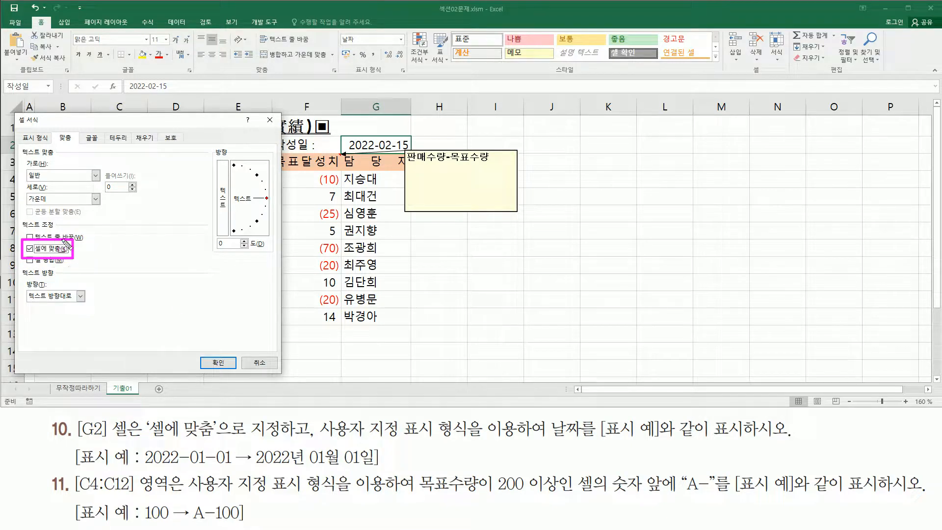
Step: Change the number format category of G2 to 사용자 지정 in the cell format settings
left_click_drag(314, 411, 314, 444)
mouse_move(321, 438)
left_mouse_down()
mouse_move(414, 433)
mouse_move(470, 443)
left_mouse_up()
left_click_drag(15, 128, 53, 144)
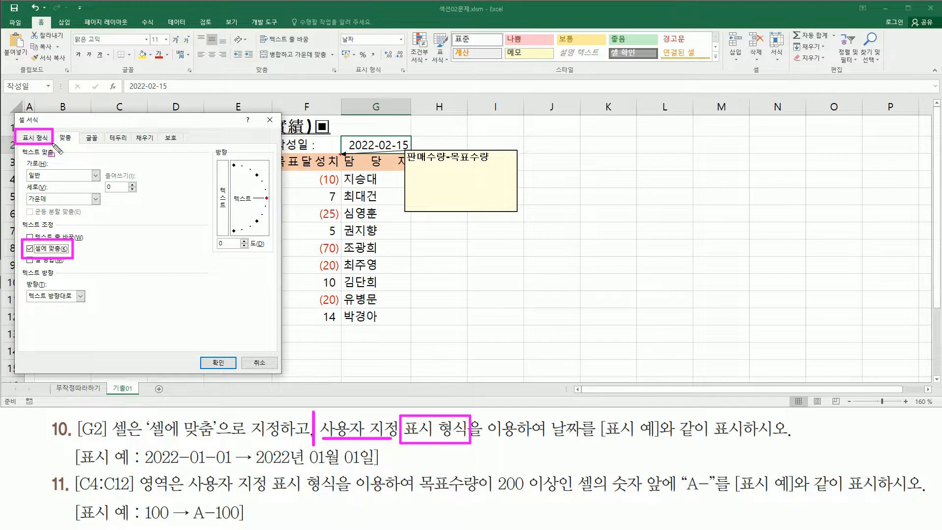
key("Escape")
left_click(43, 139)
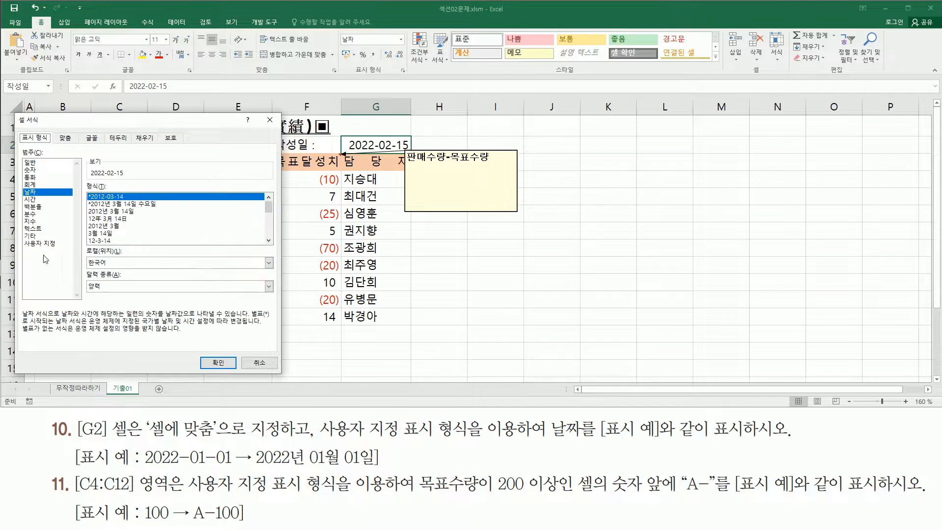
left_click_drag(23, 238, 67, 252)
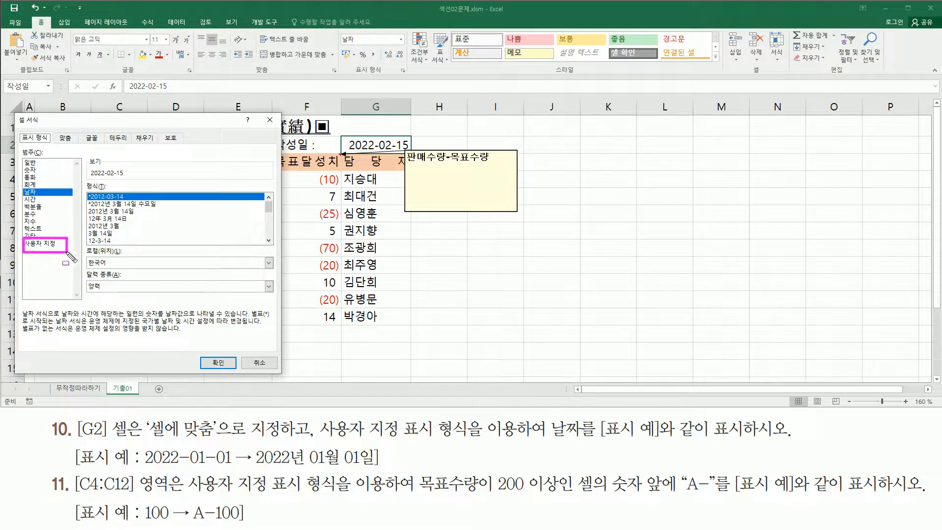
key("Escape")
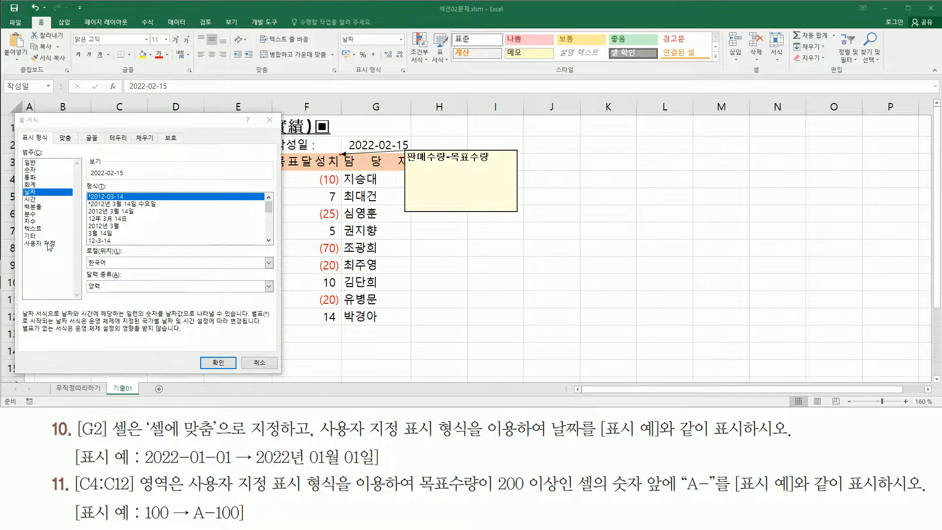
left_click(49, 244)
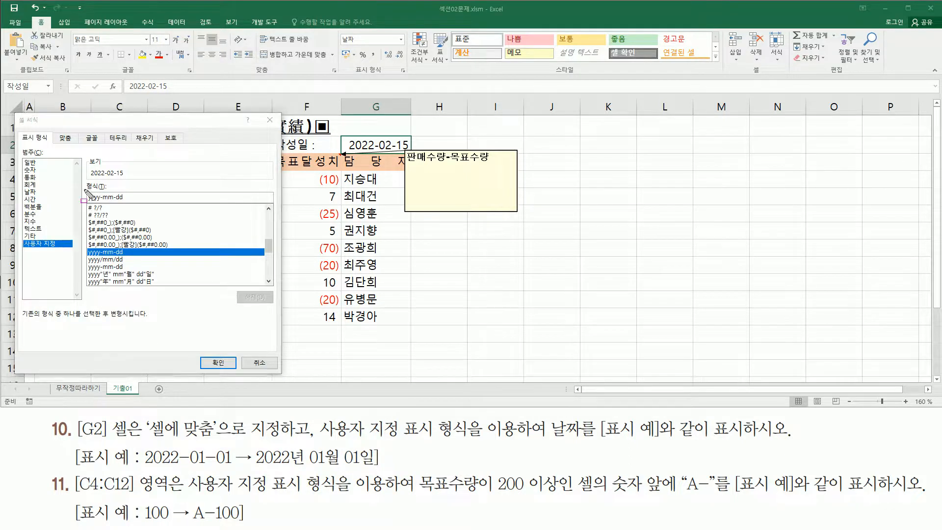
Step: Clear the existing date code from G2's custom format definition
left_click_drag(84, 177, 136, 209)
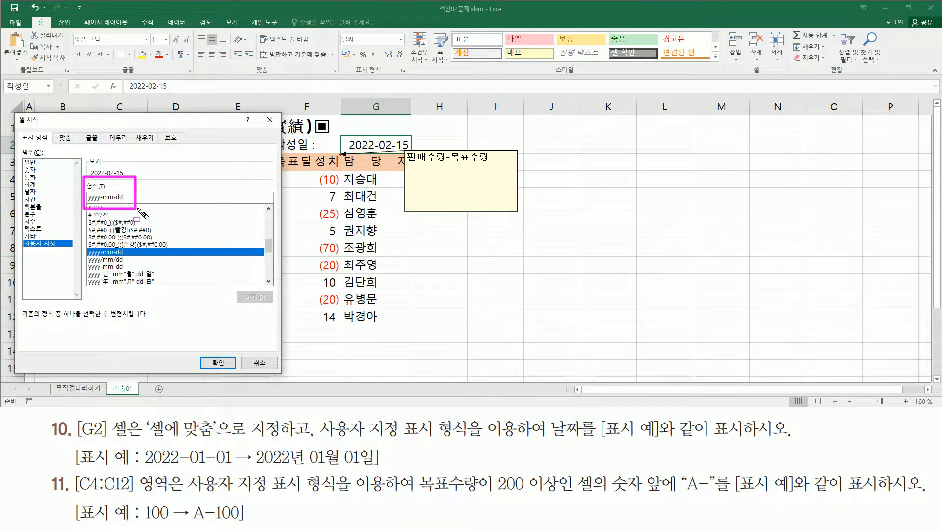
key("Escape")
left_click(148, 197)
key("BackSpace")
key("BackSpace")
key("BackSpace")
key("BackSpace")
key("BackSpace")
key("BackSpace")
key("BackSpace")
key("BackSpace")
key("BackSpace")
key("BackSpace")
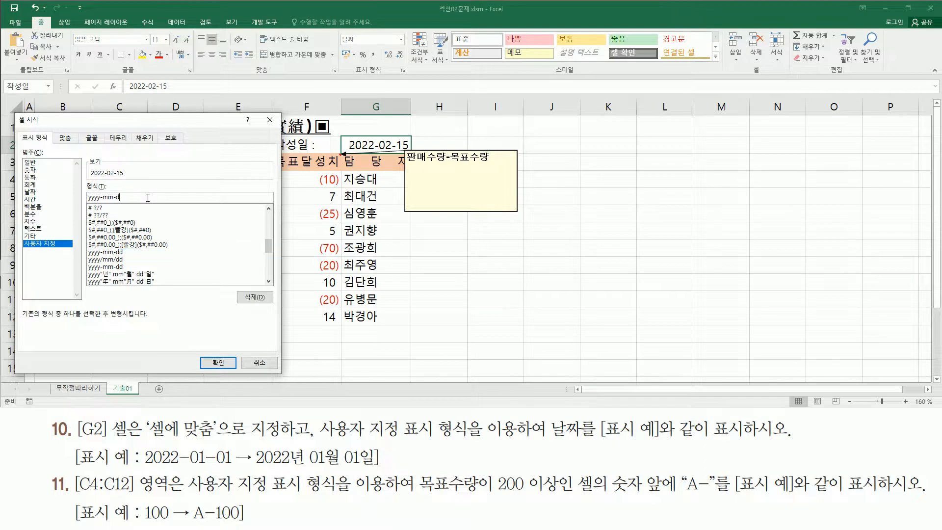
Step: Define G2's custom date format as yyyy"년" mm"월" dd"일" and apply the cell format settings
left_click_drag(249, 467, 377, 468)
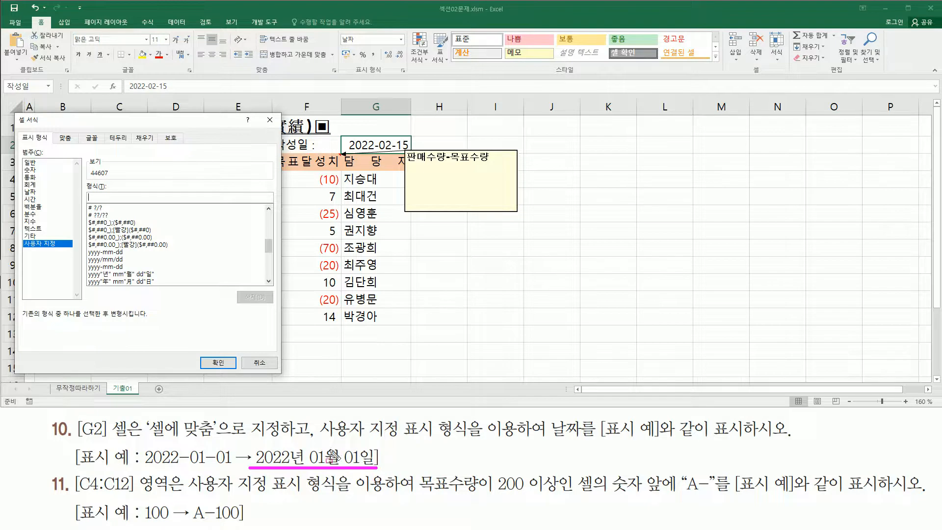
key("Escape")
left_click(110, 197)
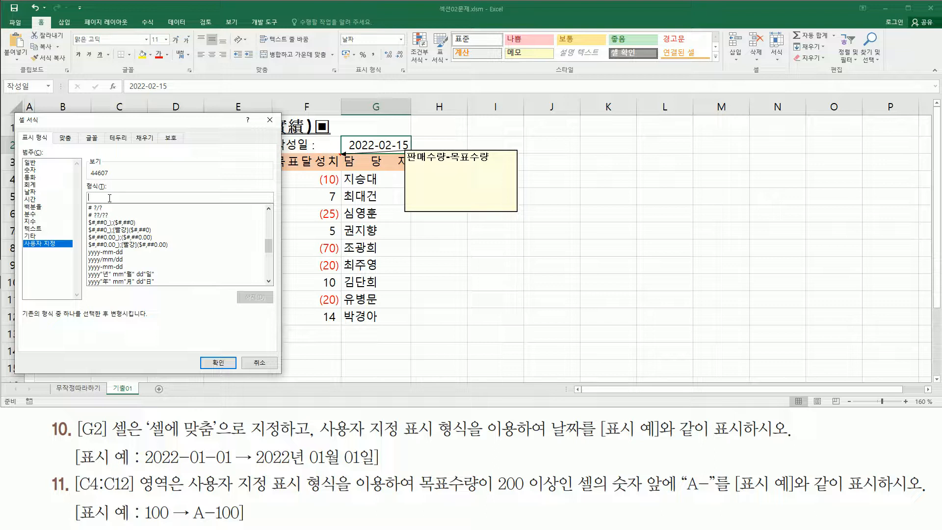
type("ㅛ")
key("BackSpace")
type("yyyy\"년\" mm\"월\" dd\"일")
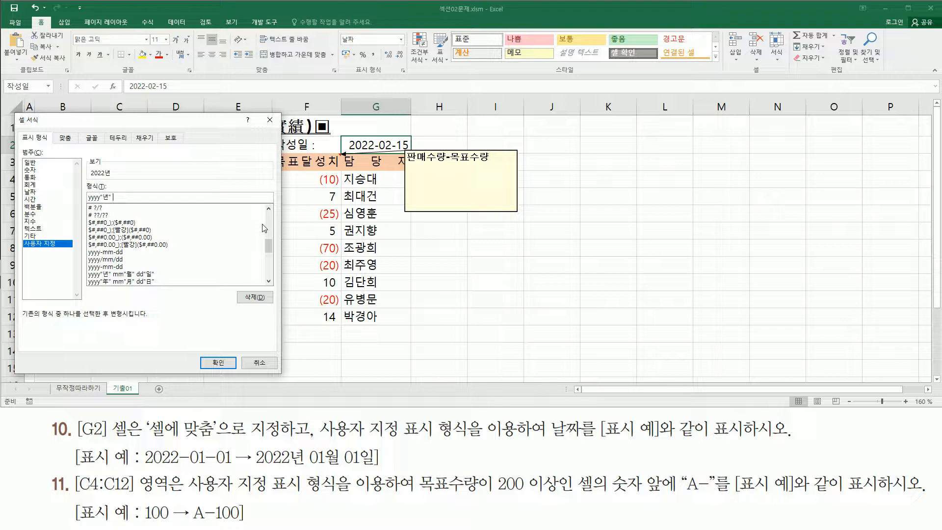
type("mm\"월\"")
type("dd\"일\"")
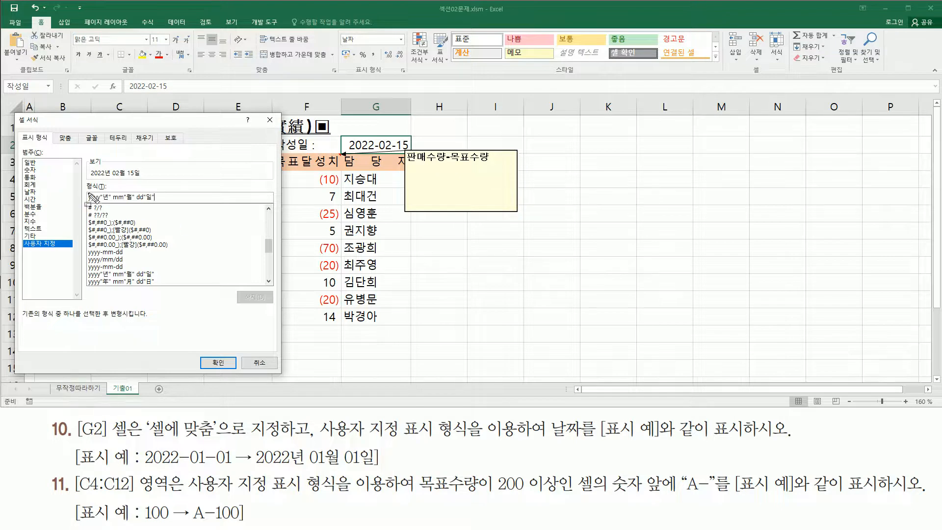
left_click_drag(85, 188, 157, 206)
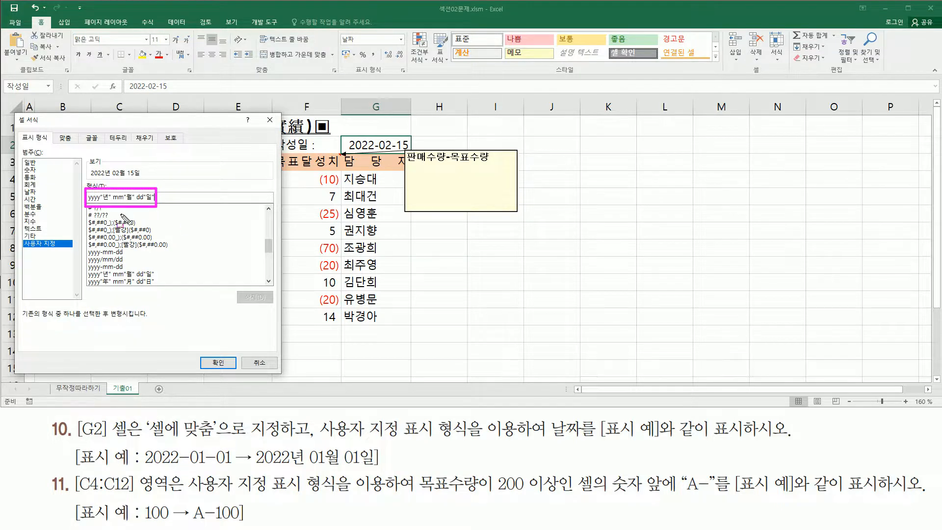
left_click_drag(204, 358, 232, 371)
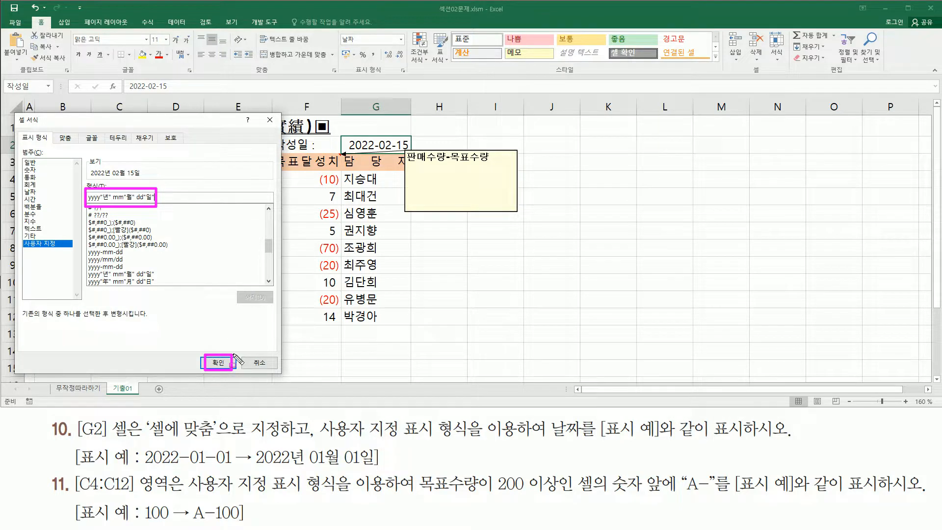
left_click(219, 363)
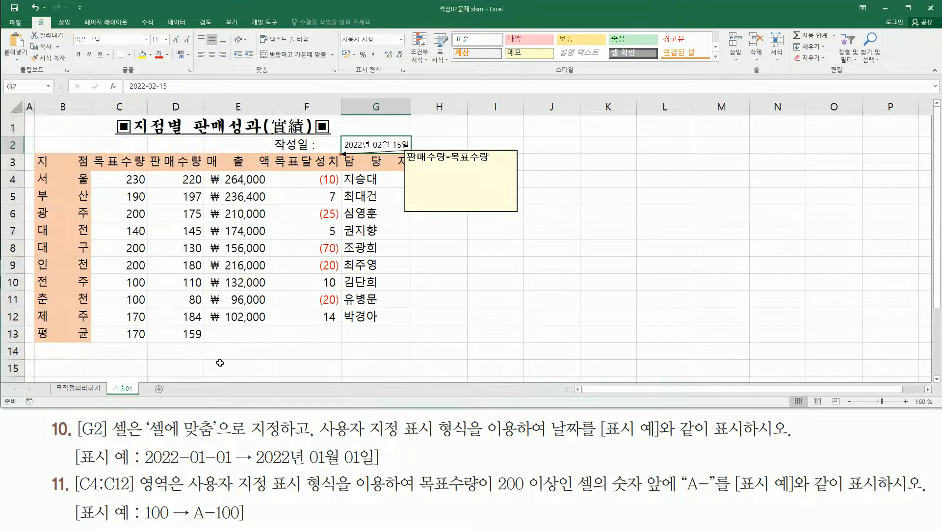
left_click_drag(342, 135, 413, 153)
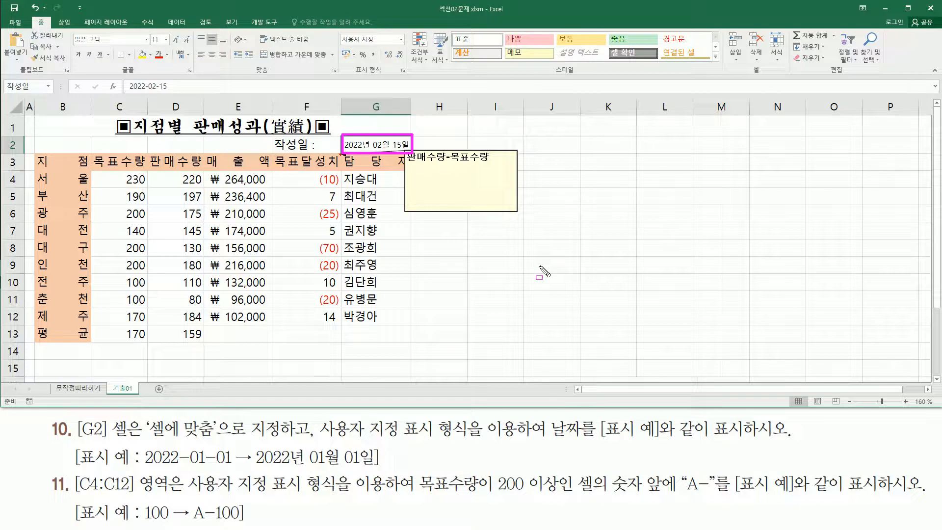
left_click_drag(148, 437, 211, 438)
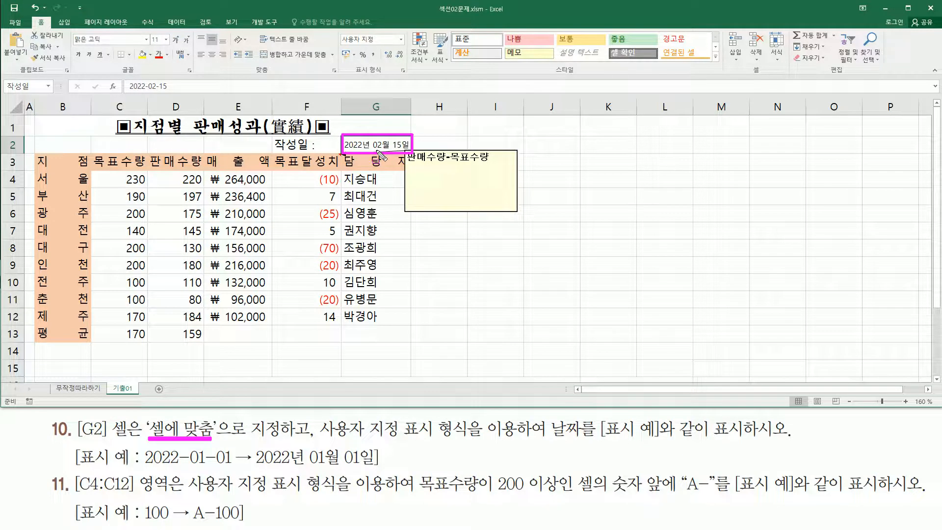
key("Escape")
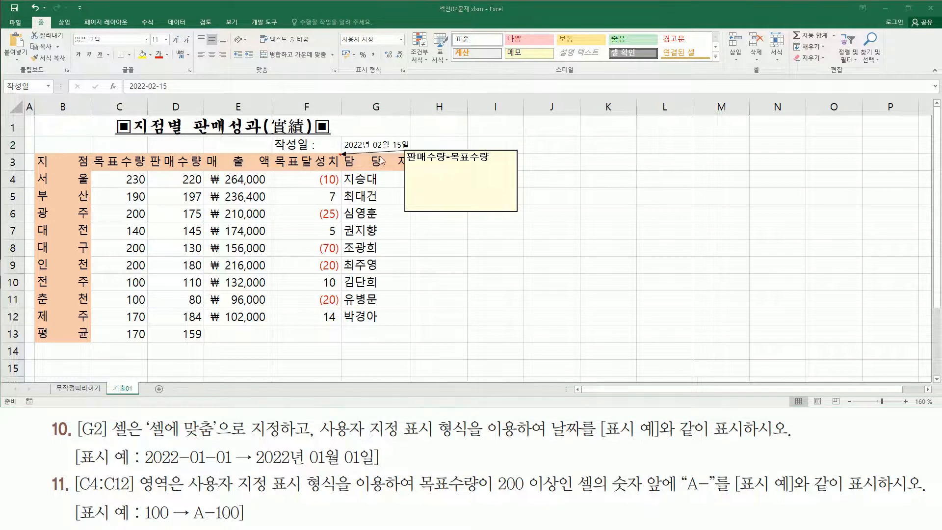
Step: Write the format code yyyy"년" mm"월" dd"일" as a plain-text note in cell K3, using a leading apostrophe
left_click(607, 158)
left_click(604, 162)
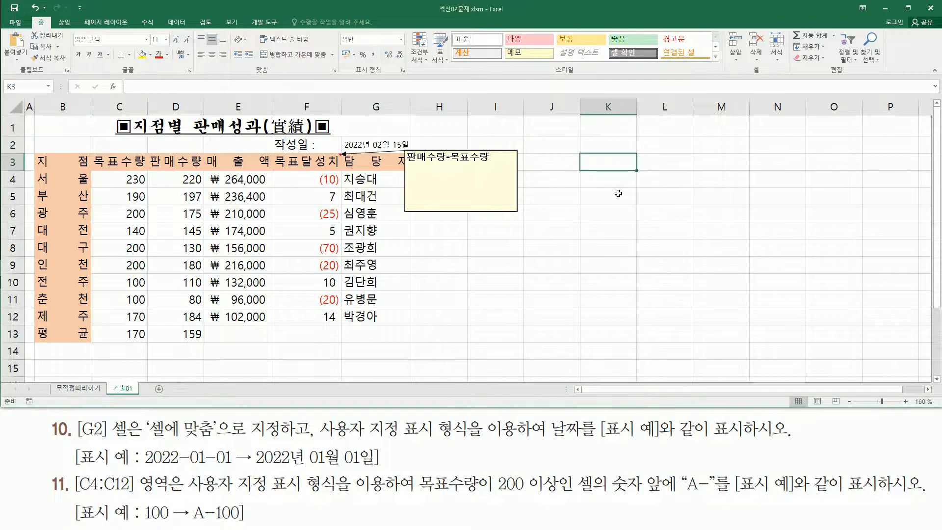
type("yyyy\"년\" mm\"월\" dd\"일\"")
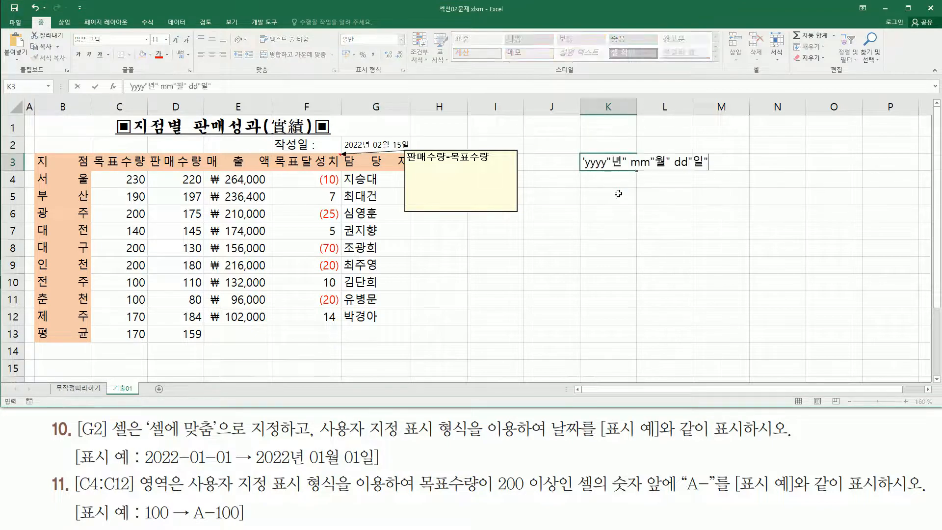
key("Return")
left_click(654, 232)
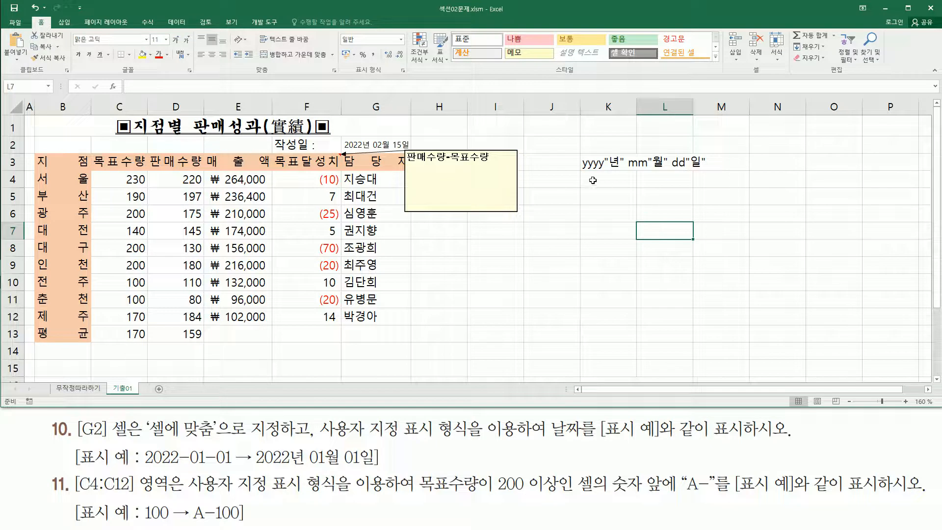
left_click_drag(579, 171, 620, 171)
mouse_move(624, 162)
left_mouse_down()
mouse_move(625, 173)
mouse_move(703, 170)
left_mouse_up()
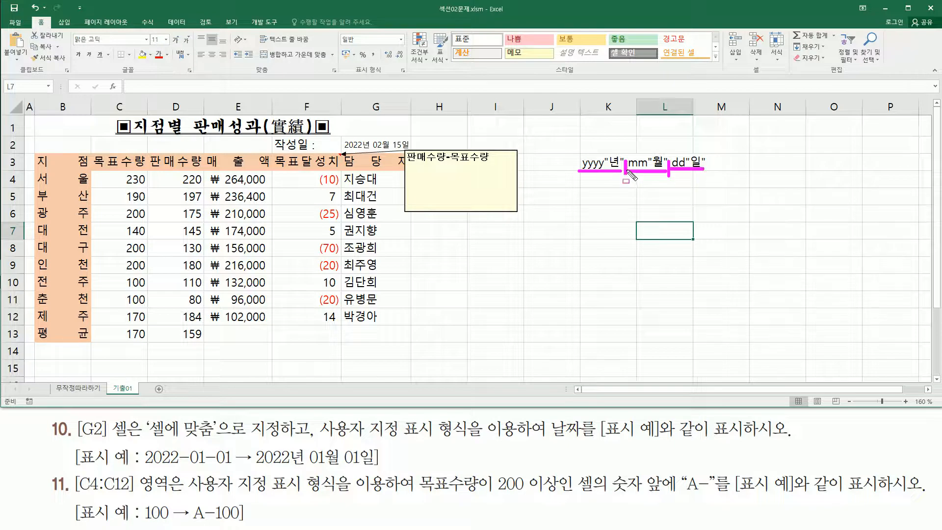
key("Escape")
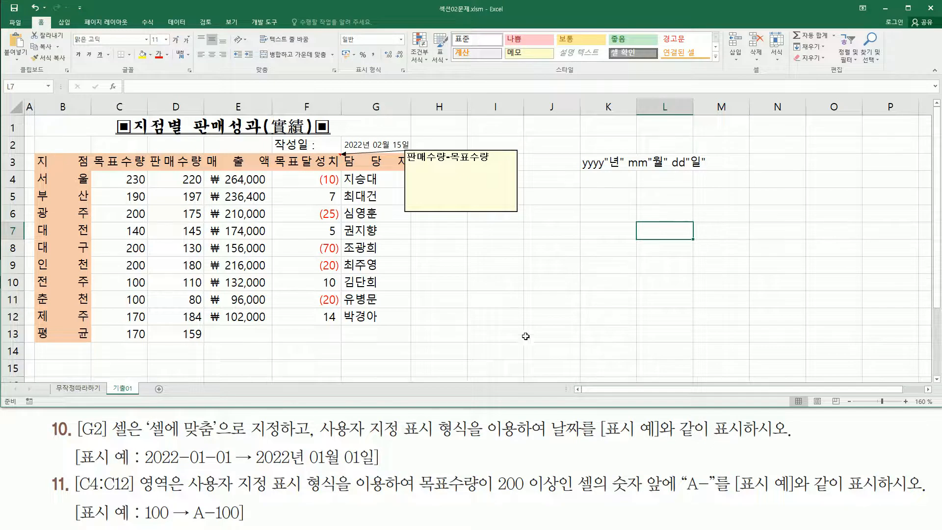
mouse_move(74, 470)
left_mouse_down()
mouse_move(77, 494)
mouse_move(170, 496)
left_mouse_up()
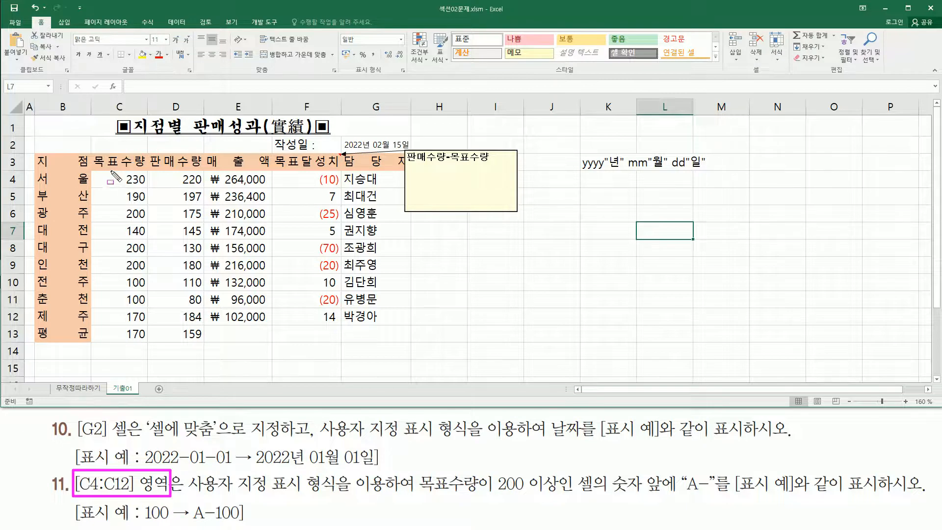
mouse_move(95, 169)
left_mouse_down()
mouse_move(147, 183)
mouse_move(147, 335)
mouse_move(147, 324)
left_mouse_up()
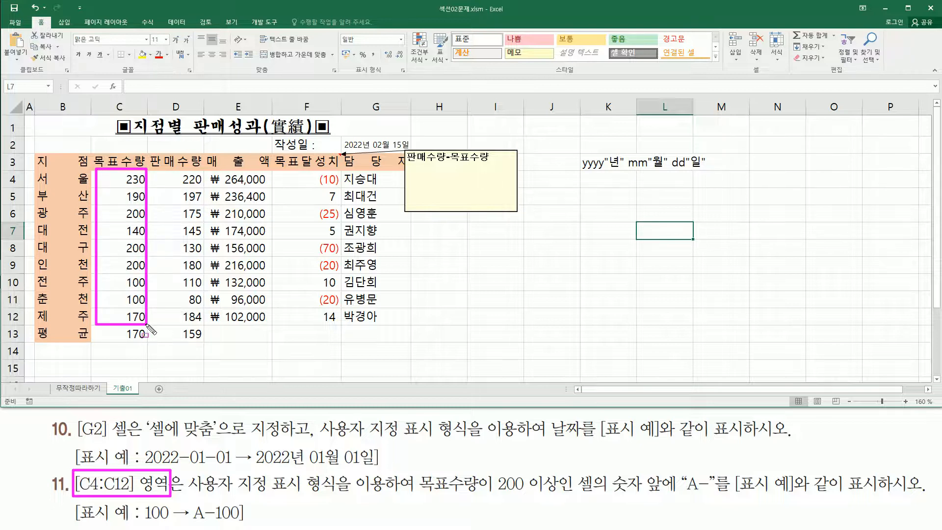
left_click_drag(188, 490, 566, 502)
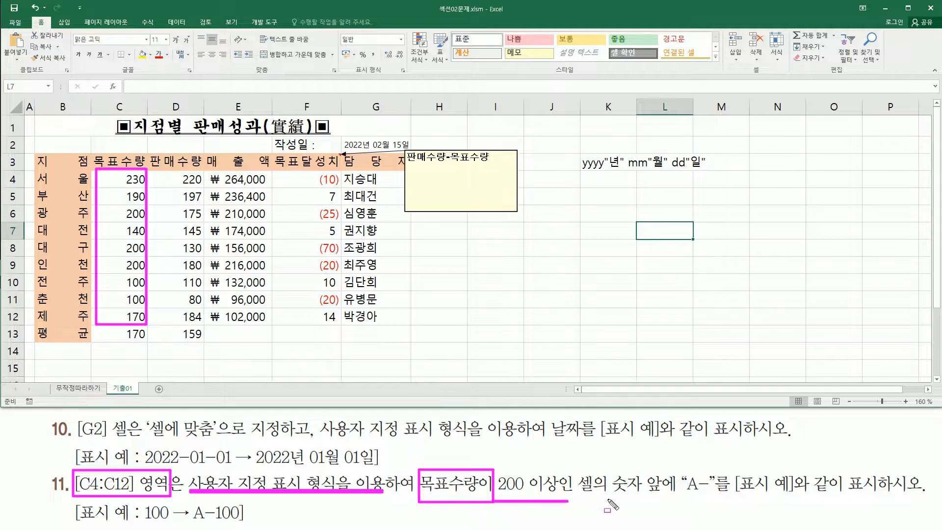
left_click_drag(674, 496, 717, 500)
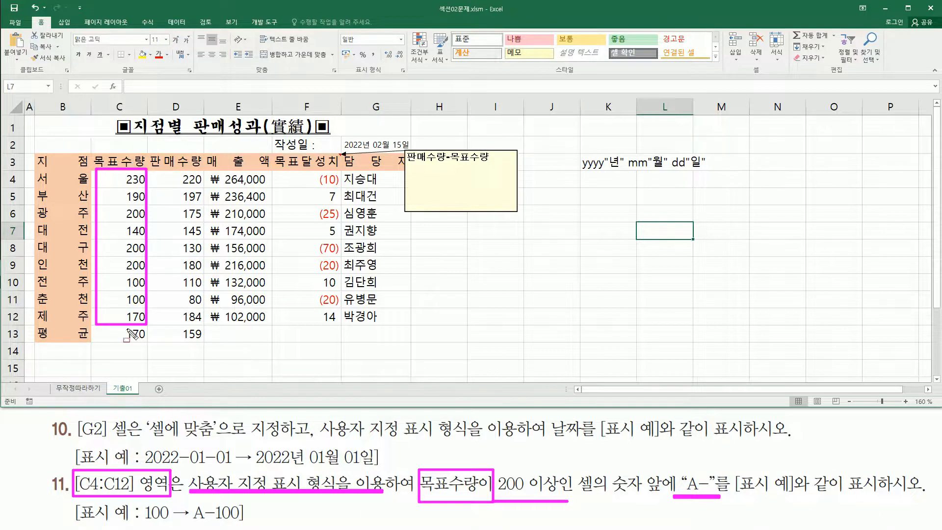
left_click_drag(142, 522, 168, 522)
key("f")
mouse_move(191, 498)
left_mouse_down()
mouse_move(212, 525)
mouse_move(244, 528)
left_mouse_up()
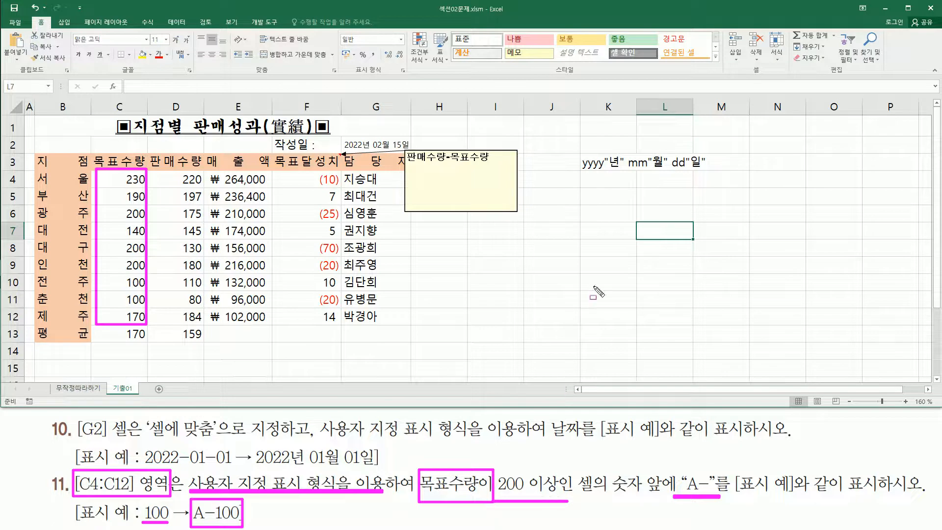
key("Escape")
Step: Write the conditional format syntax [색이름][조건] 표시형식 as a note in cell K5
left_click(599, 210)
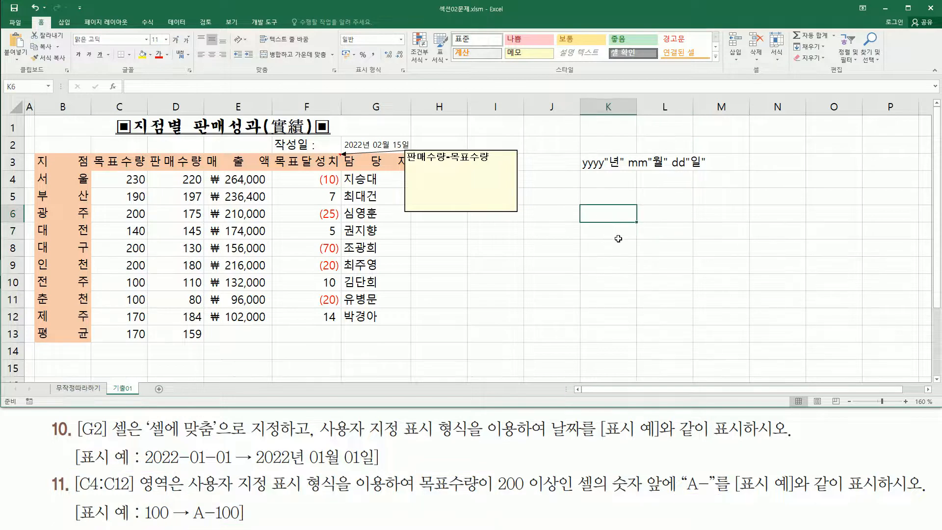
key("Up")
type("[조건")
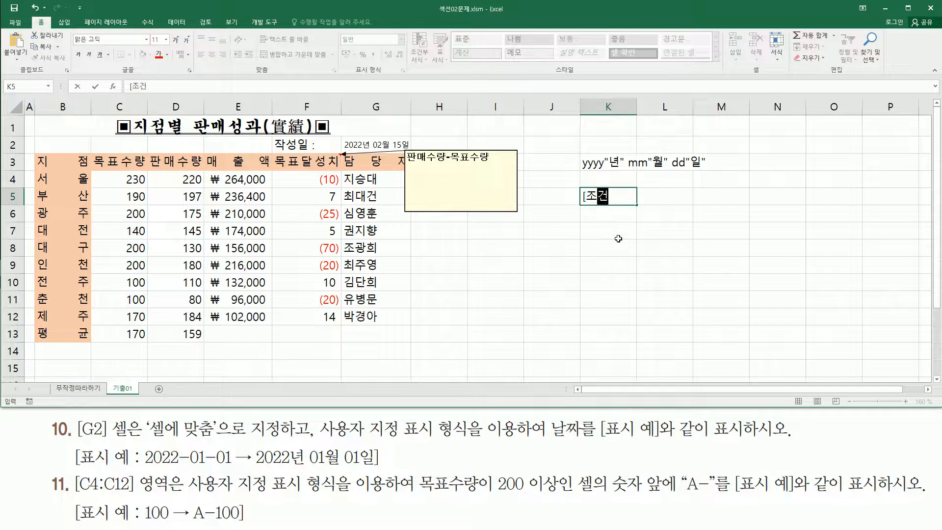
type("]")
left_click(629, 196)
type("[색이름")
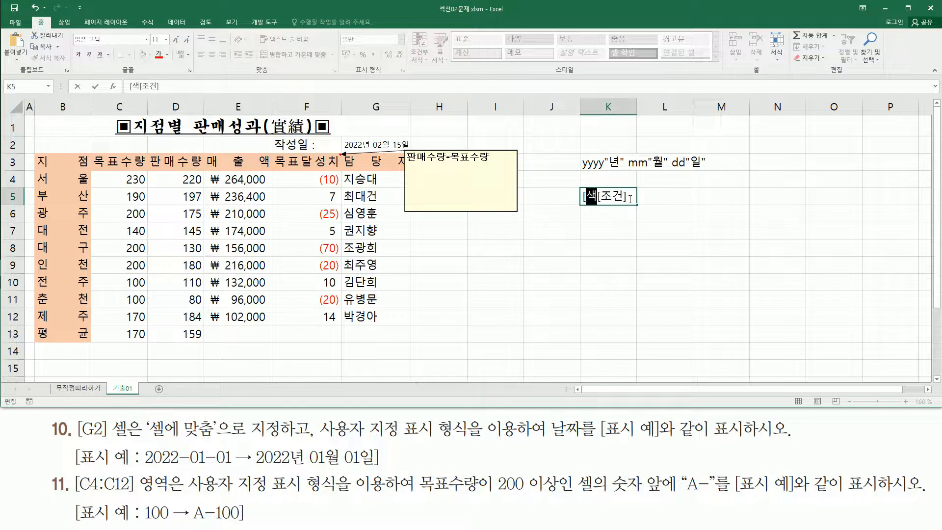
type("]")
key("shift+End")
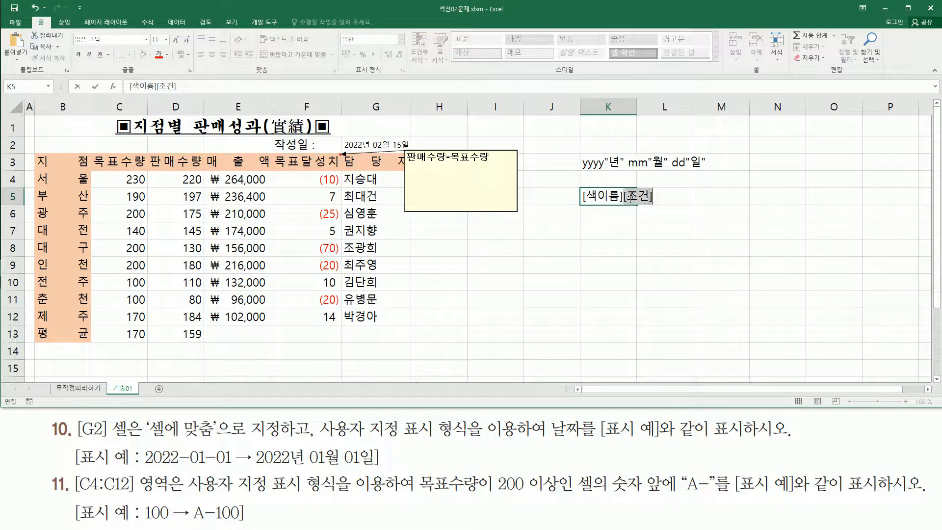
key("End")
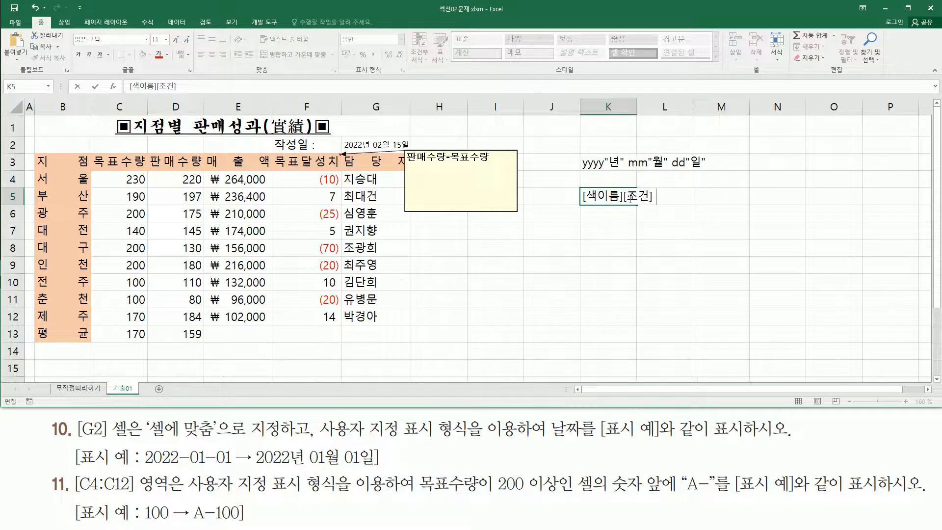
type("표시형ㅅ")
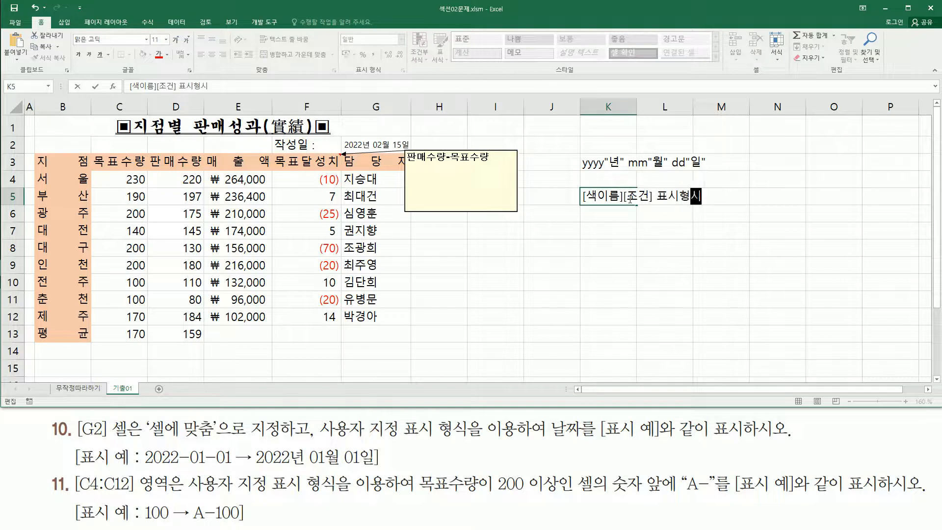
type("ㅣㄱ")
key("Return")
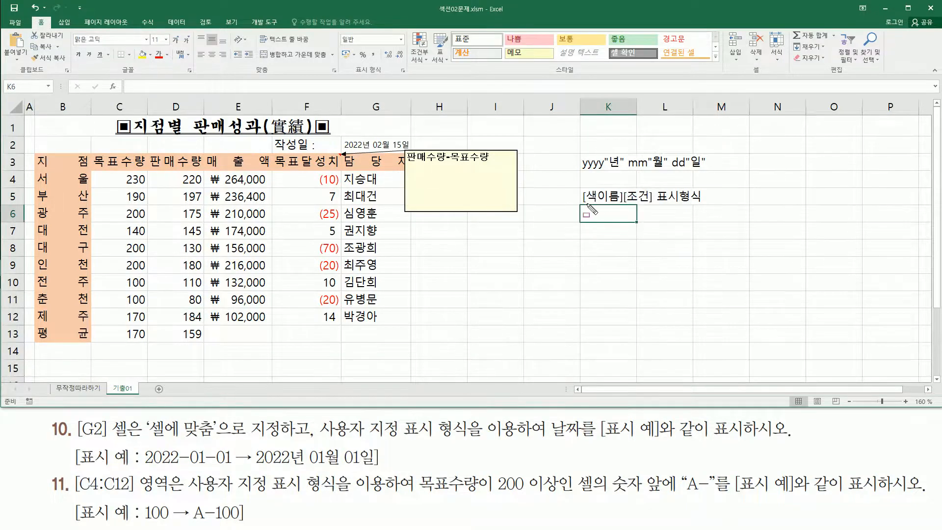
Step: Open the custom number format settings for C4:C12 and clear the existing format code
left_click_drag(582, 196, 616, 197)
key("Escape")
left_click_drag(129, 178, 130, 316)
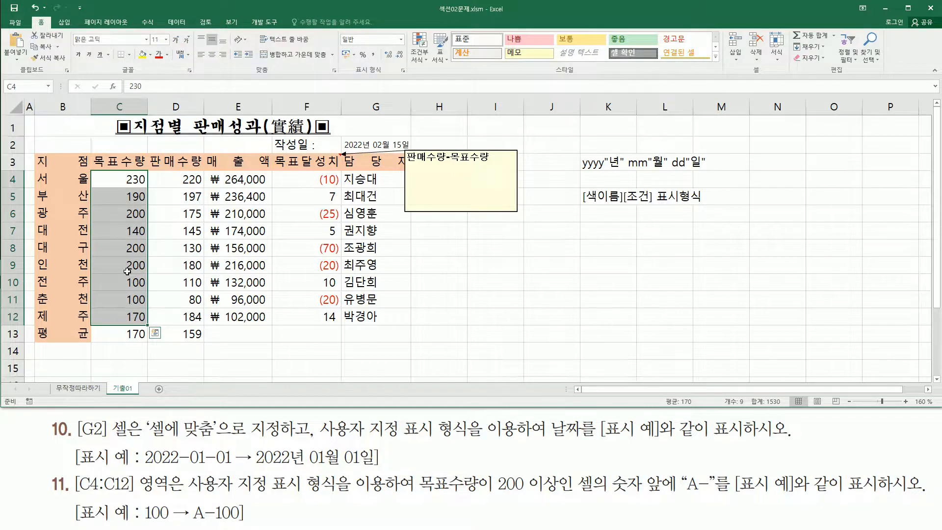
key("ctrl+1")
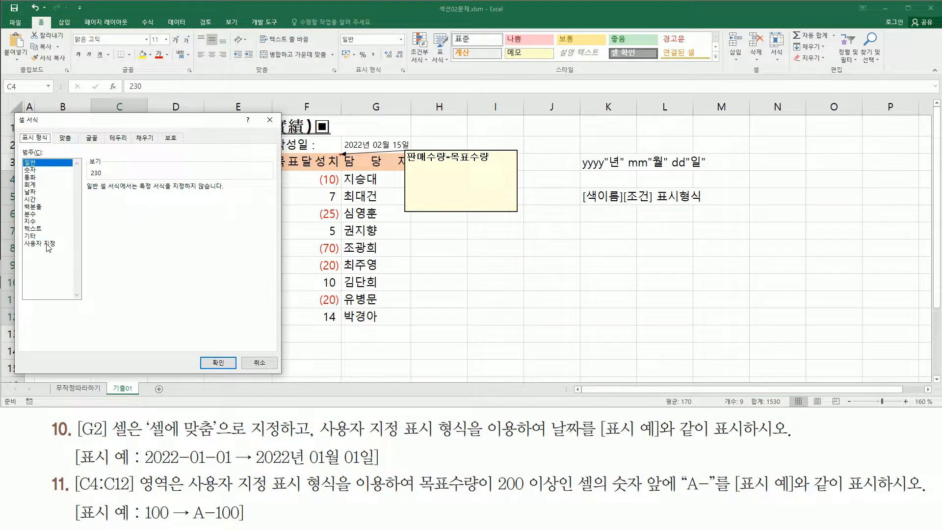
left_click_drag(15, 132, 50, 145)
left_click(51, 243)
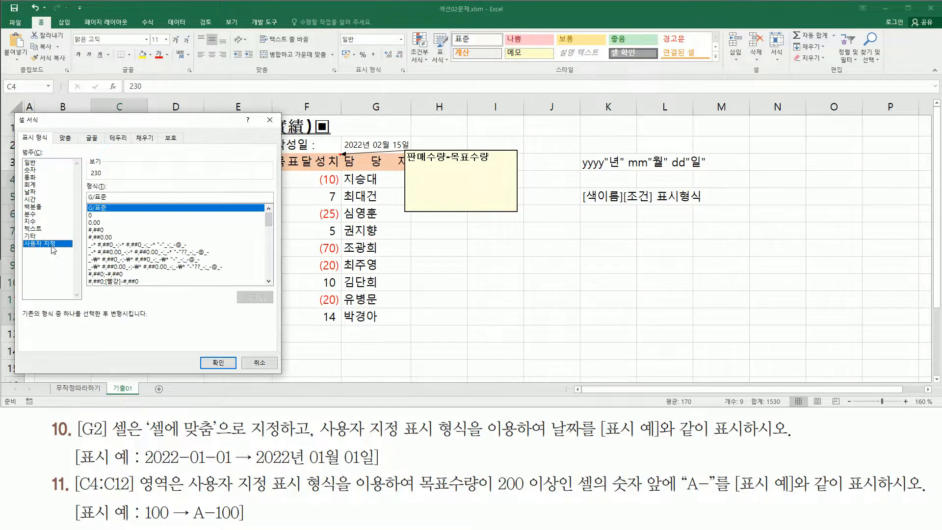
left_click(125, 196)
key("BackSpace")
key("BackSpace")
key("BackSpace")
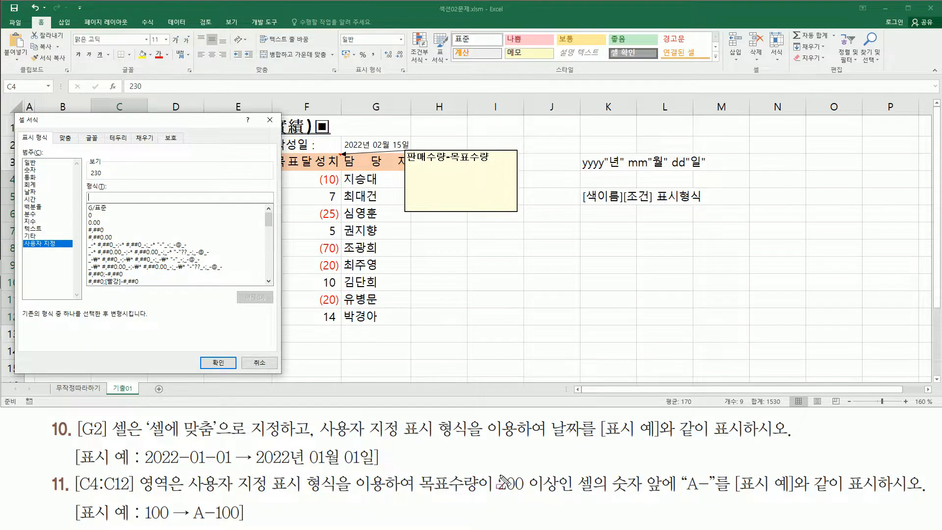
Step: Define the custom format of C4:C12 as [>=200]"A-"##0 and apply the cell format settings
mouse_move(496, 469)
left_mouse_down()
mouse_move(528, 494)
mouse_move(561, 497)
left_mouse_up()
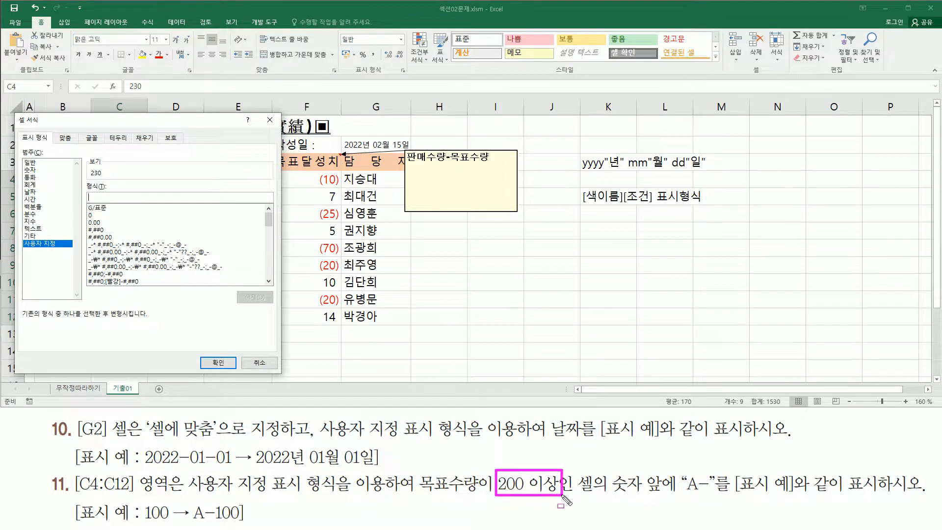
key("Escape")
left_click(120, 197)
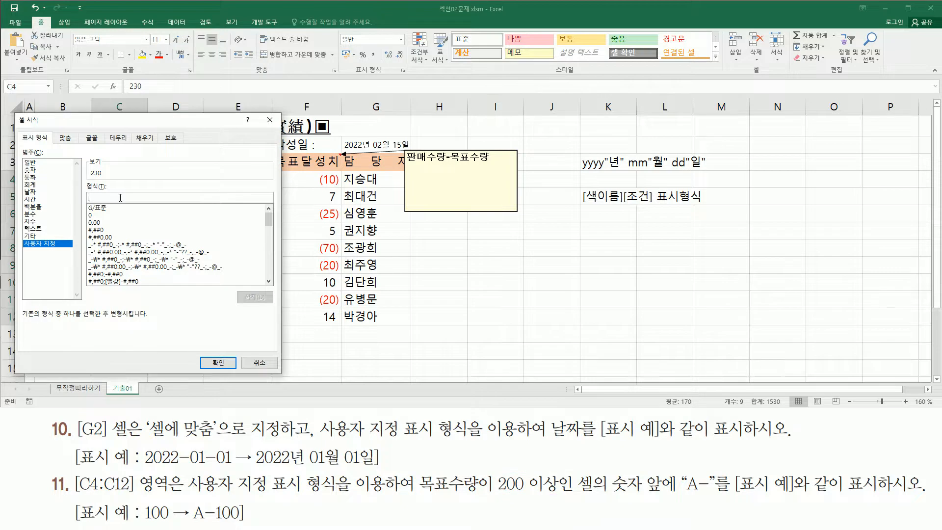
type("[>=200")
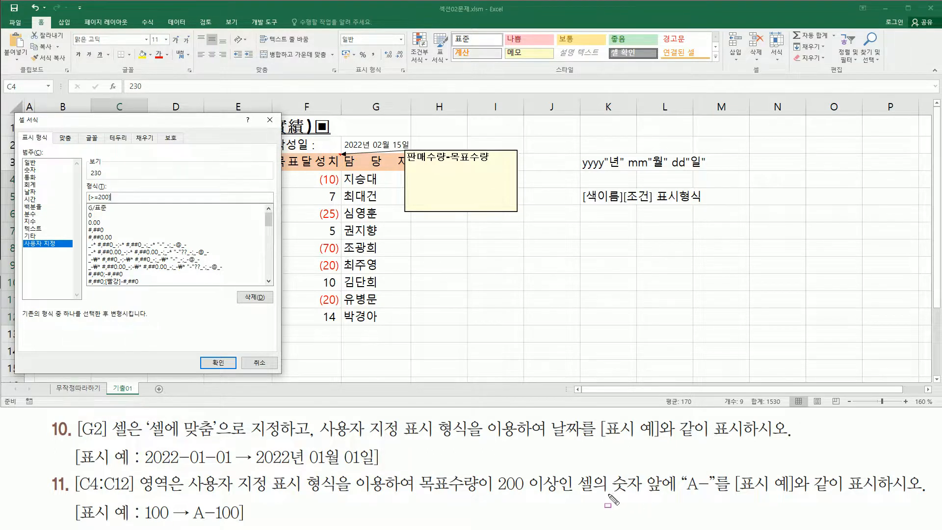
mouse_move(608, 494)
left_mouse_down()
mouse_move(708, 494)
mouse_move(712, 475)
left_mouse_up()
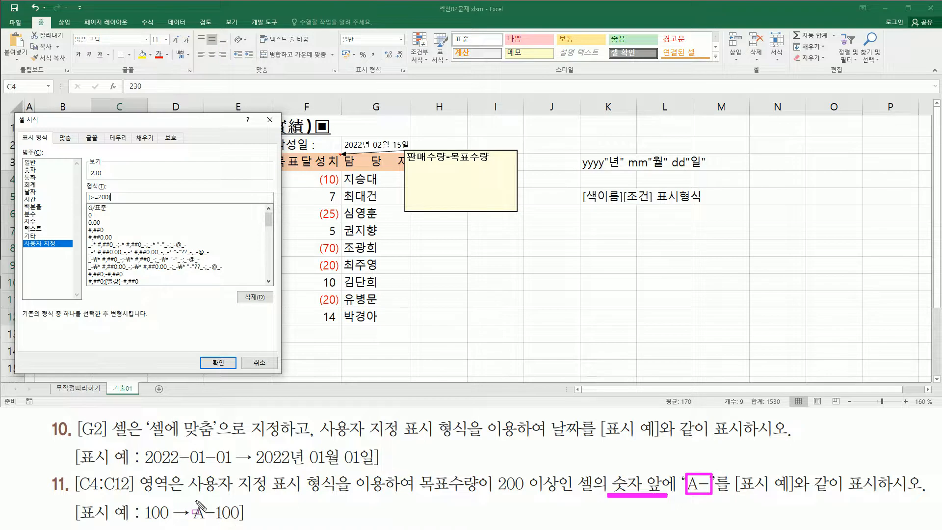
left_click_drag(191, 500, 242, 523)
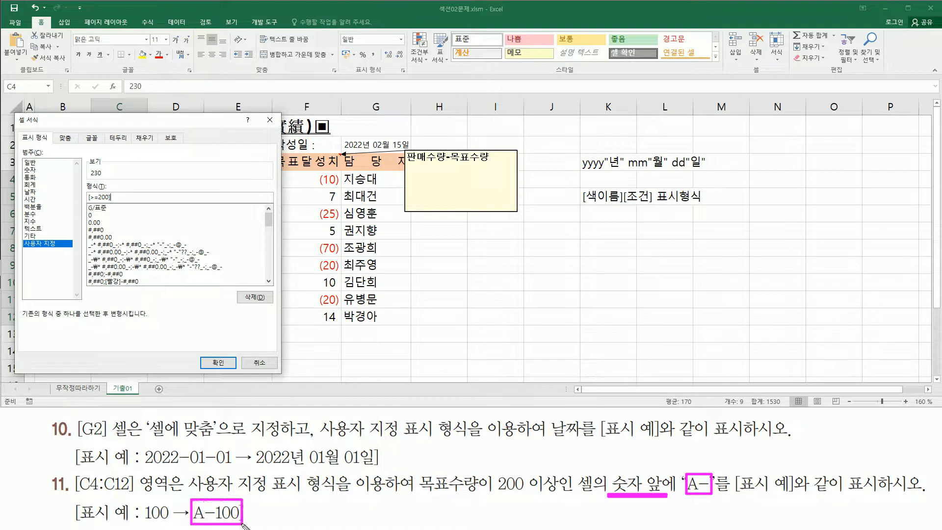
key("Escape")
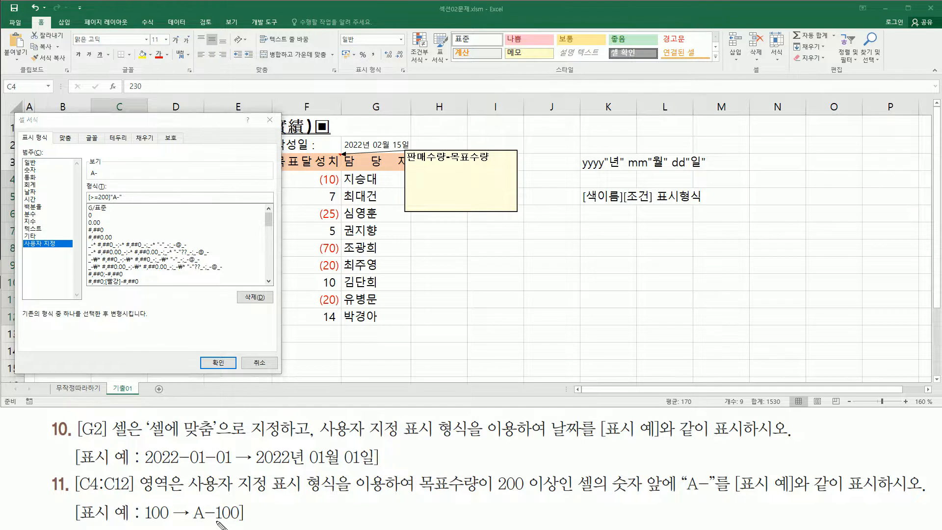
left_click_drag(216, 522, 241, 523)
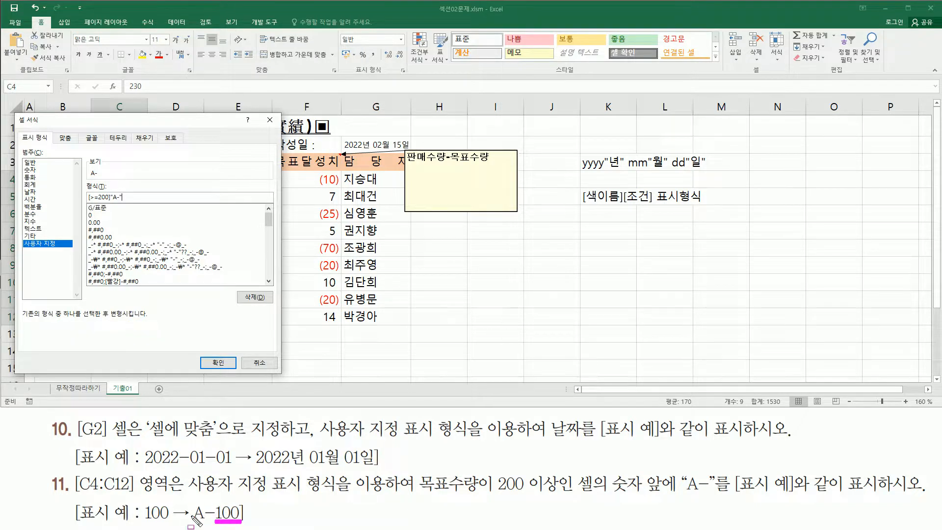
key("Escape")
left_click(148, 196)
left_click(232, 366)
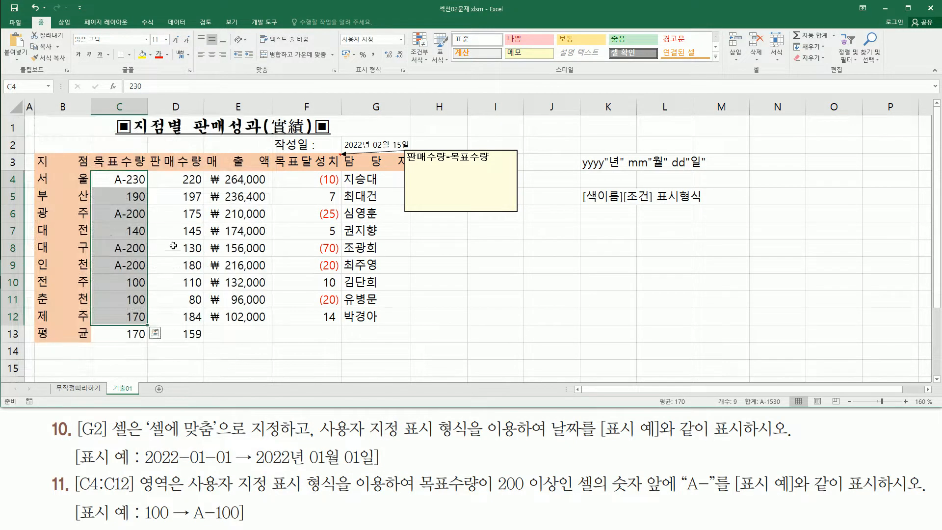
left_click_drag(113, 184, 149, 183)
left_click_drag(112, 221, 149, 221)
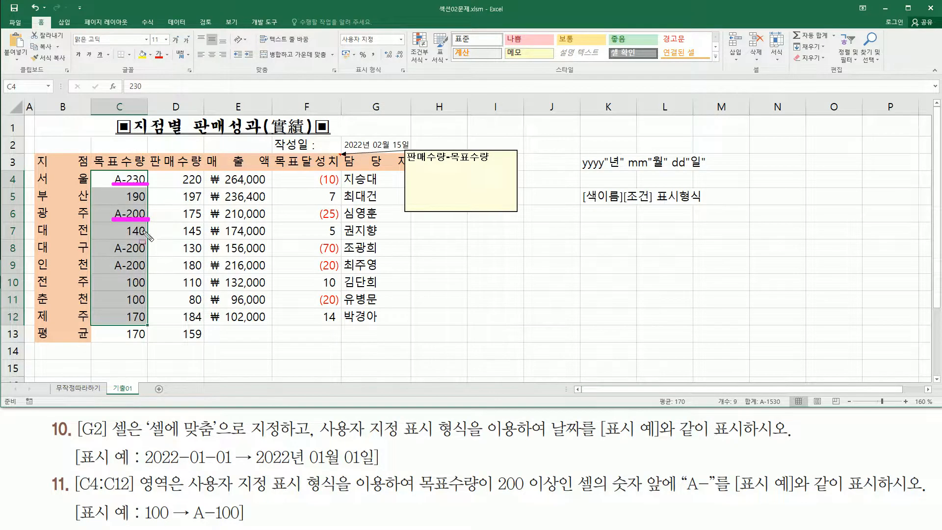
mouse_move(112, 254)
left_mouse_down()
mouse_move(149, 255)
mouse_move(150, 272)
left_mouse_up()
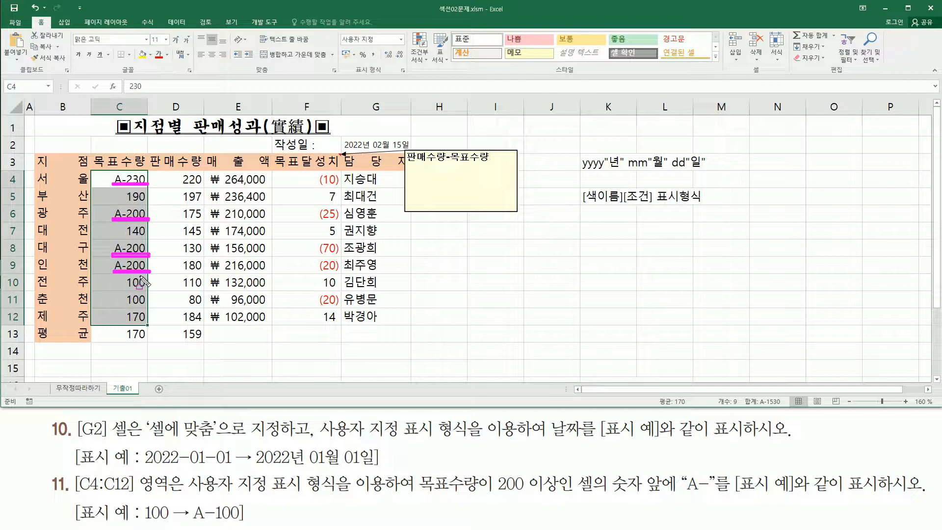
key("Escape")
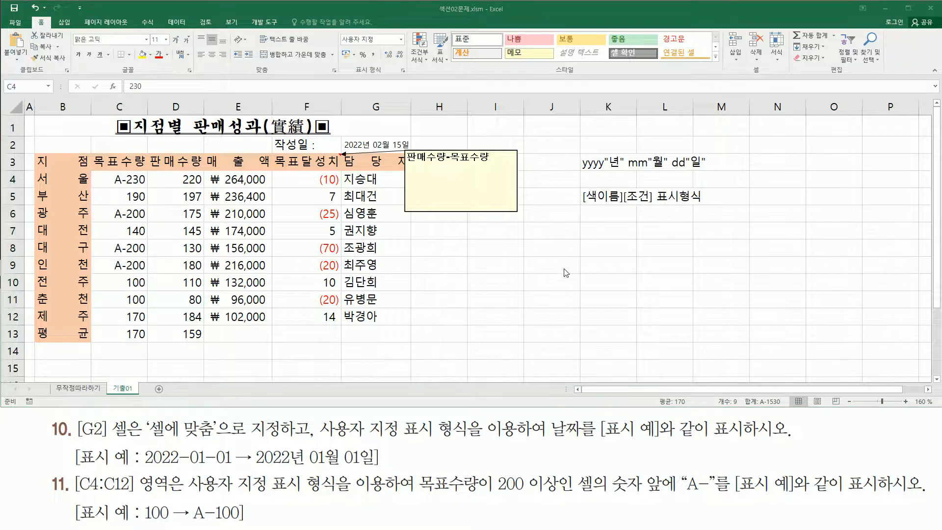
Step: Write the format code [>=200]"A-"##0 as a plain-text note in cell K6, using a leading apostrophe
left_click(588, 206)
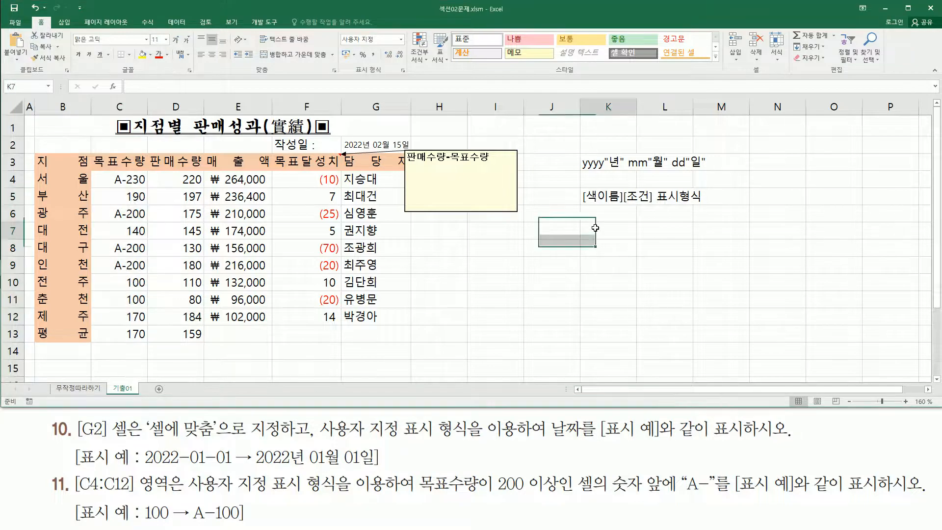
type("[>=200]\"A-\"##0")
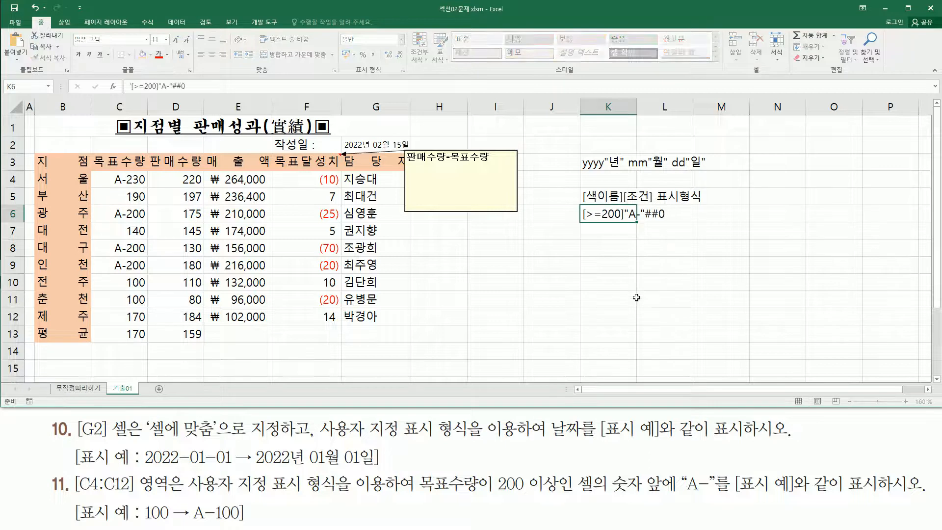
key("Return")
Step: Check the custom format code stored for C4:C12 and close the cell format settings without changing it
left_click(131, 180)
left_click_drag(131, 180, 142, 316)
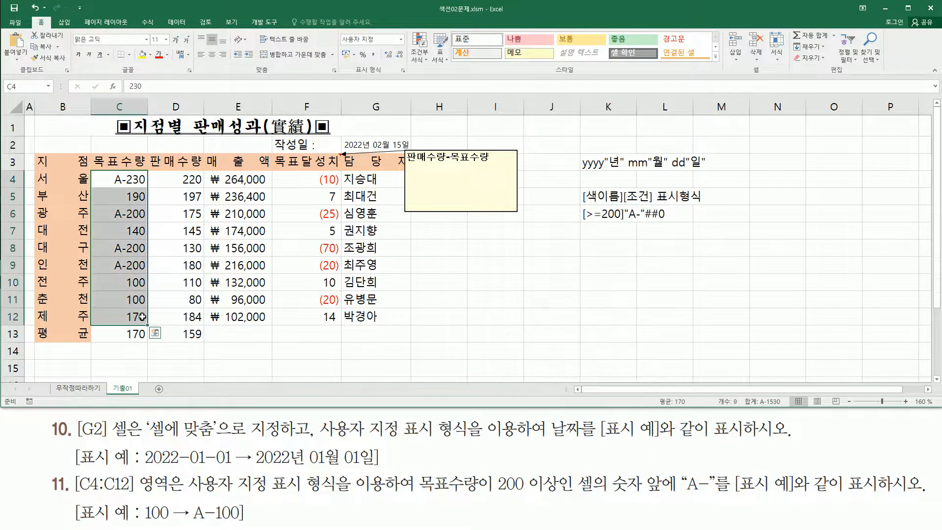
key("ctrl+1")
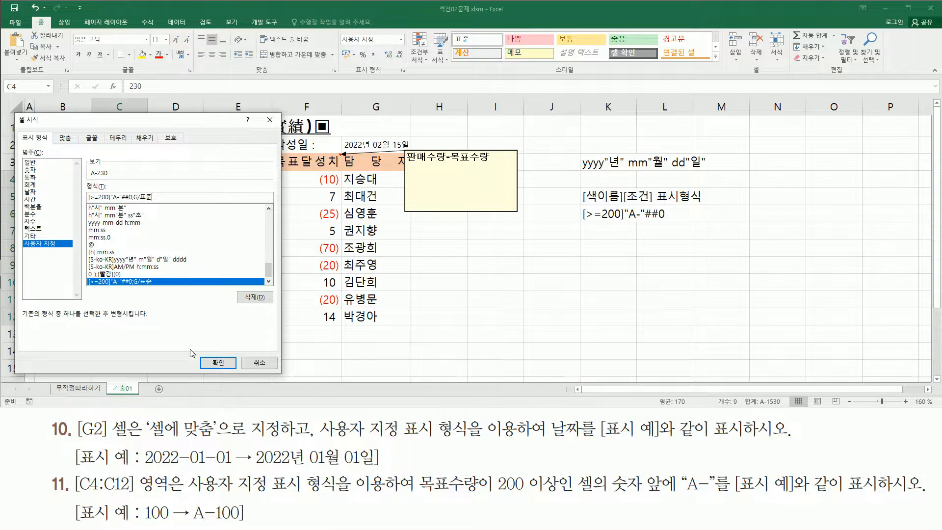
left_click(252, 366)
Step: Write the format code [>=200]"A-"##0;G/표준 as a plain-text note in cell K7, using a leading apostrophe
double_click(603, 230)
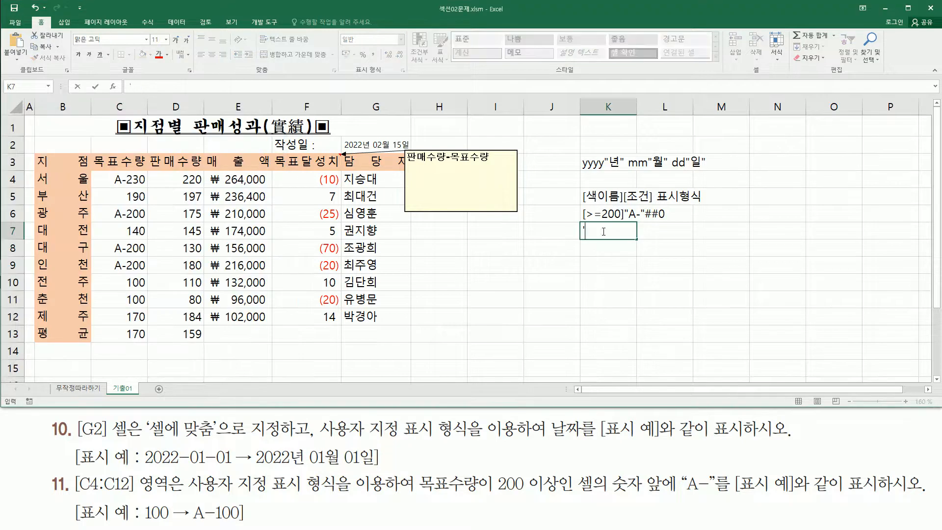
type("[>=200]\"A-\"##0;G/표준")
key("Return")
key("Down")
key("Down")
key("Down")
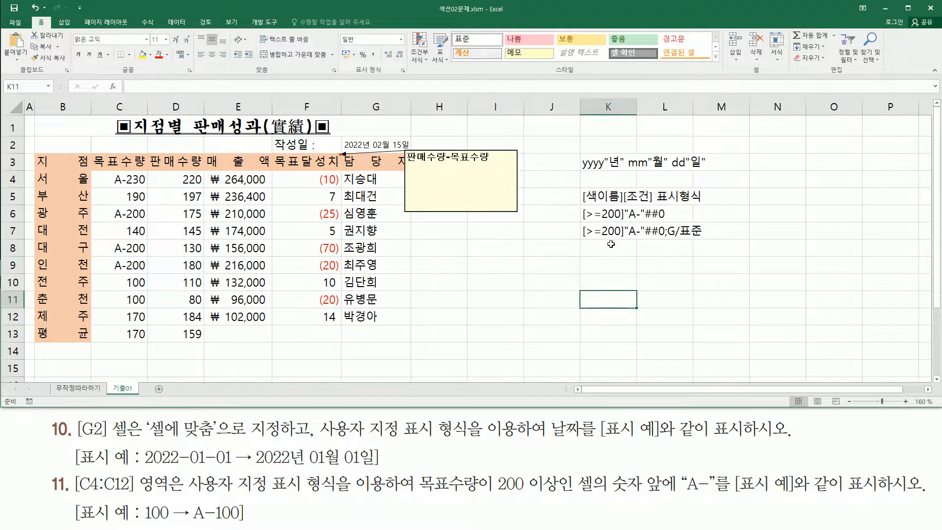
left_click_drag(579, 240, 662, 239)
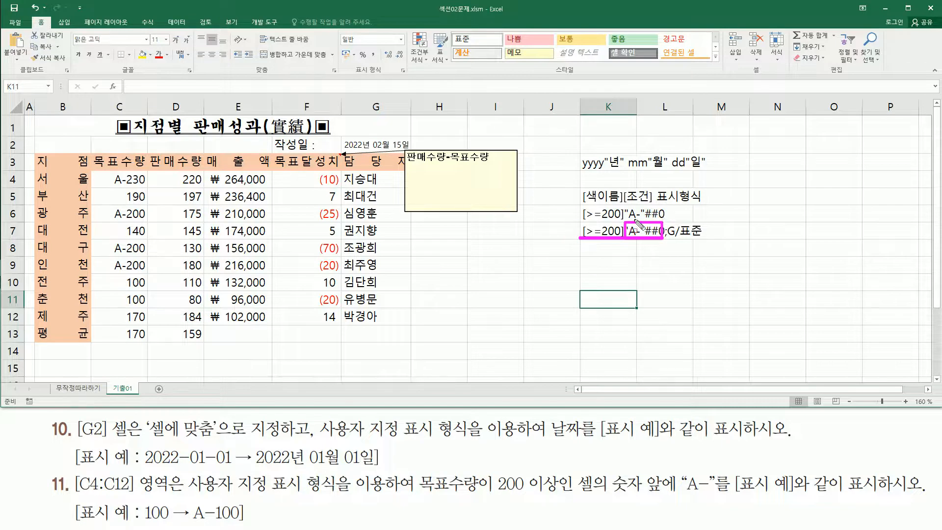
left_click_drag(668, 239, 704, 240)
key("Escape")
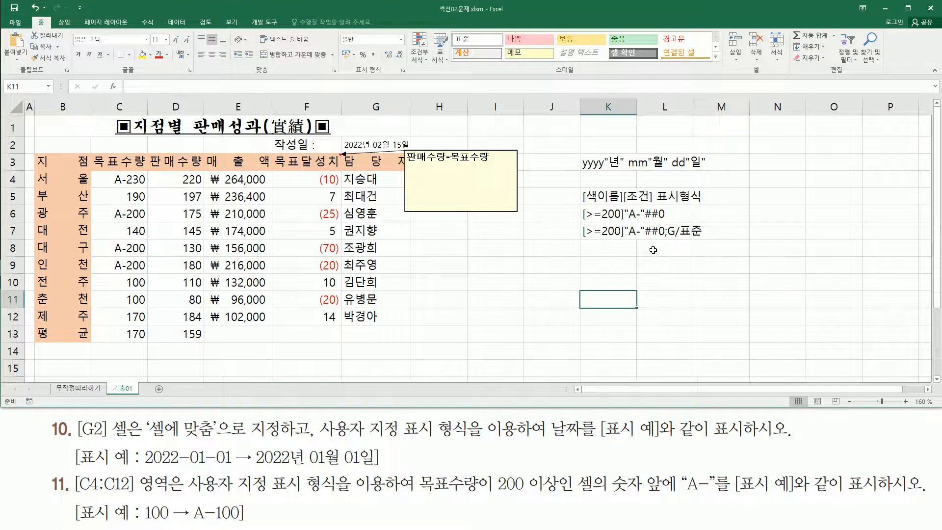
left_click(616, 253)
left_click(615, 292)
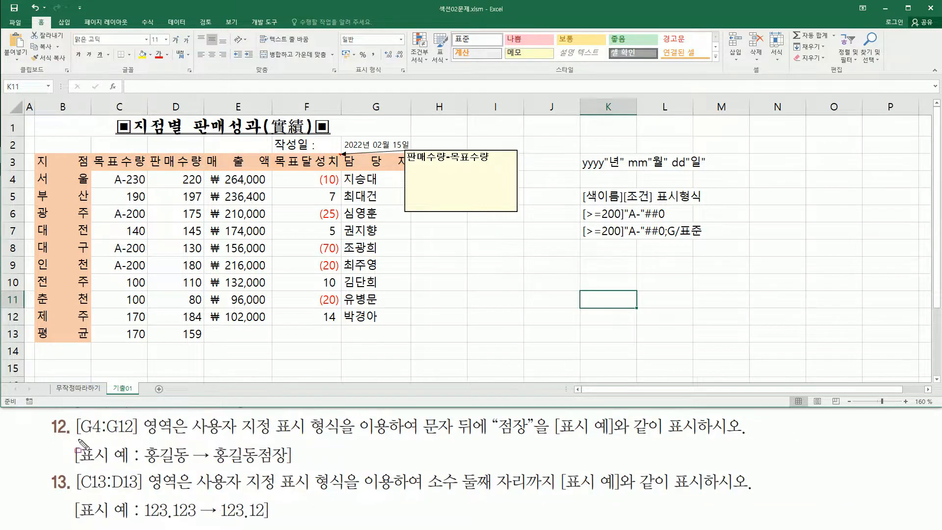
mouse_move(76, 435)
left_mouse_down()
mouse_move(189, 435)
mouse_move(187, 417)
left_mouse_up()
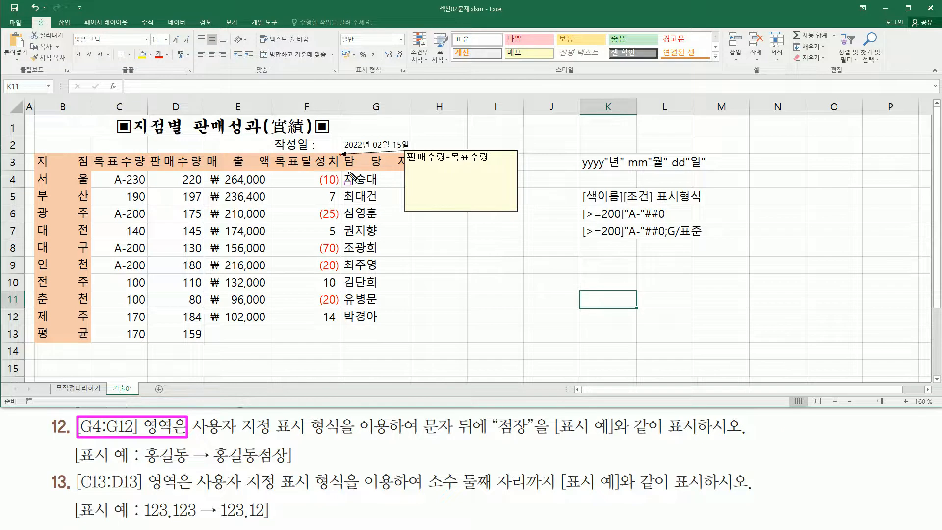
mouse_move(342, 172)
left_mouse_down()
mouse_move(385, 319)
mouse_move(405, 323)
left_mouse_up()
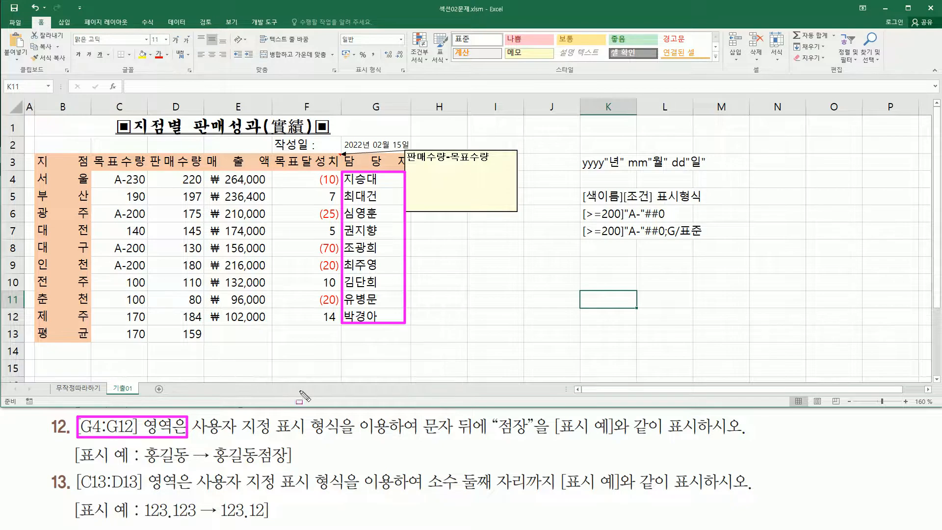
left_click_drag(194, 433, 344, 438)
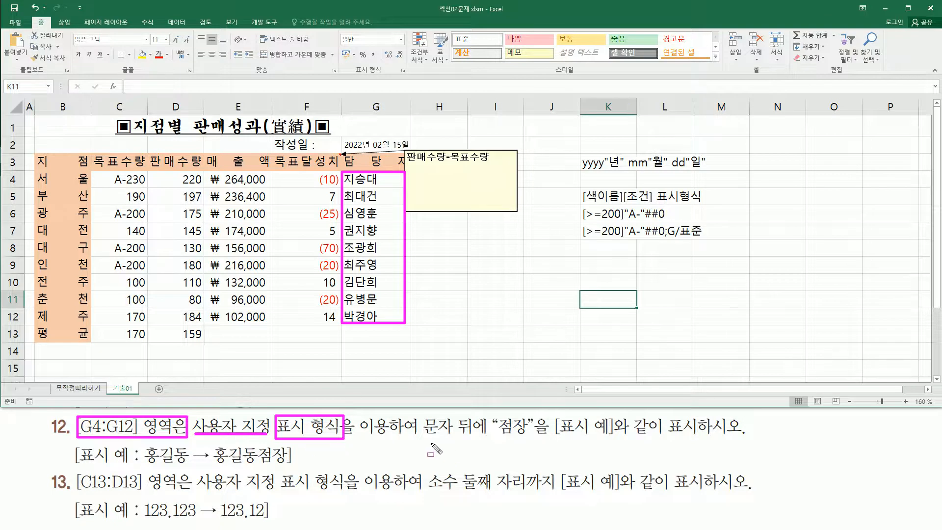
left_click_drag(421, 435, 480, 437)
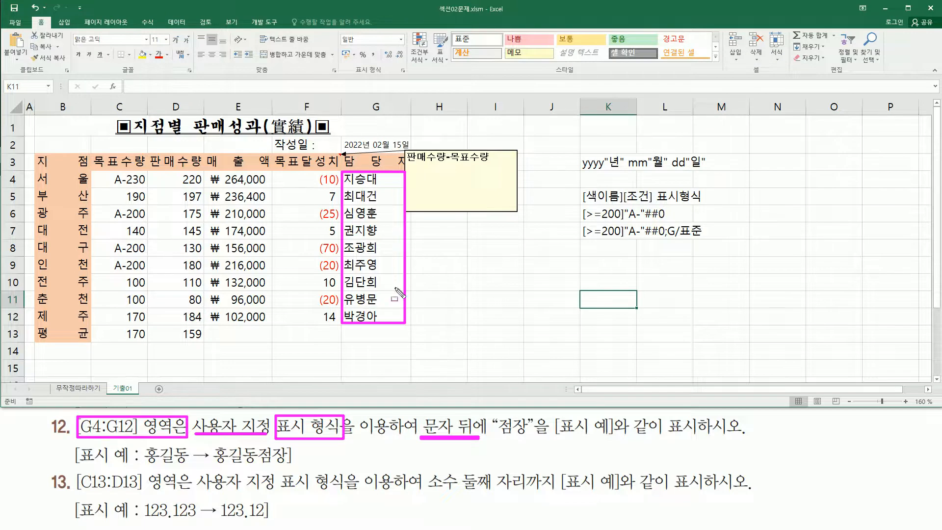
left_click_drag(491, 438, 535, 437)
left_click_drag(553, 437, 711, 436)
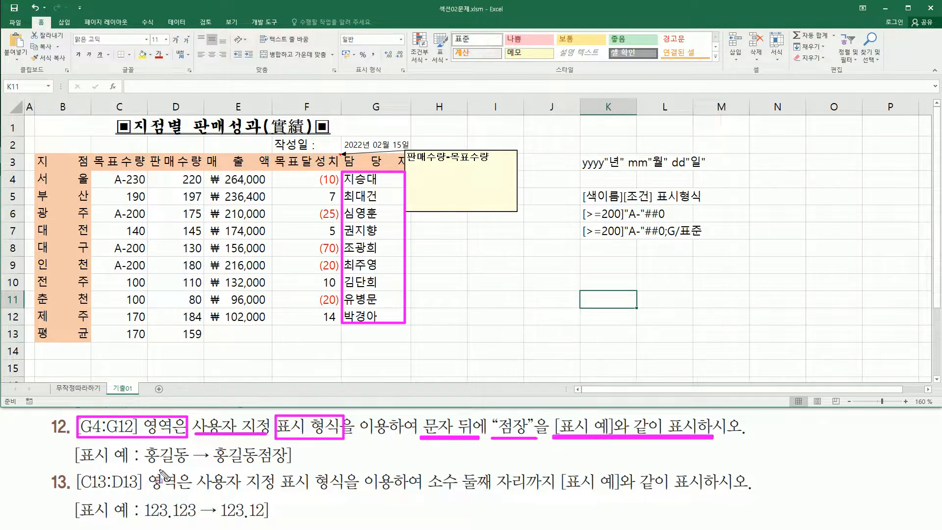
left_click_drag(145, 465, 186, 465)
left_click_drag(215, 464, 253, 464)
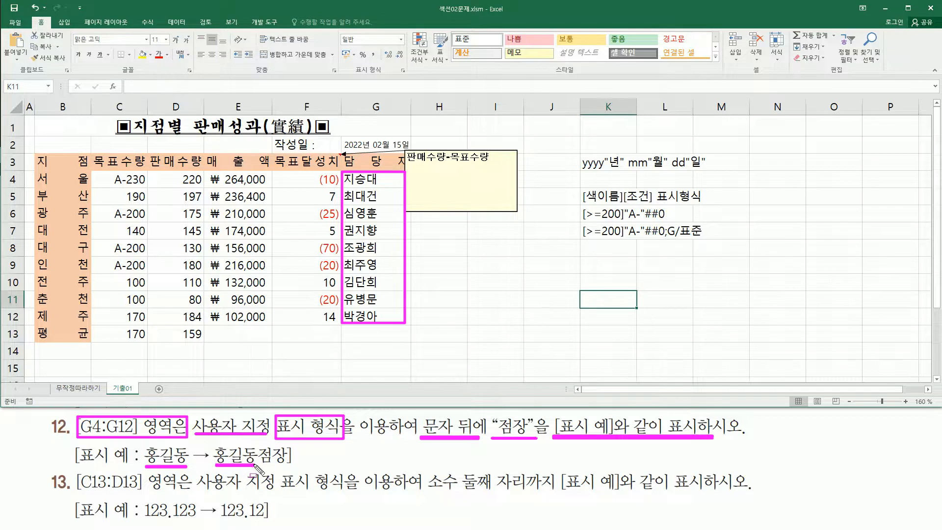
left_click_drag(255, 441, 289, 466)
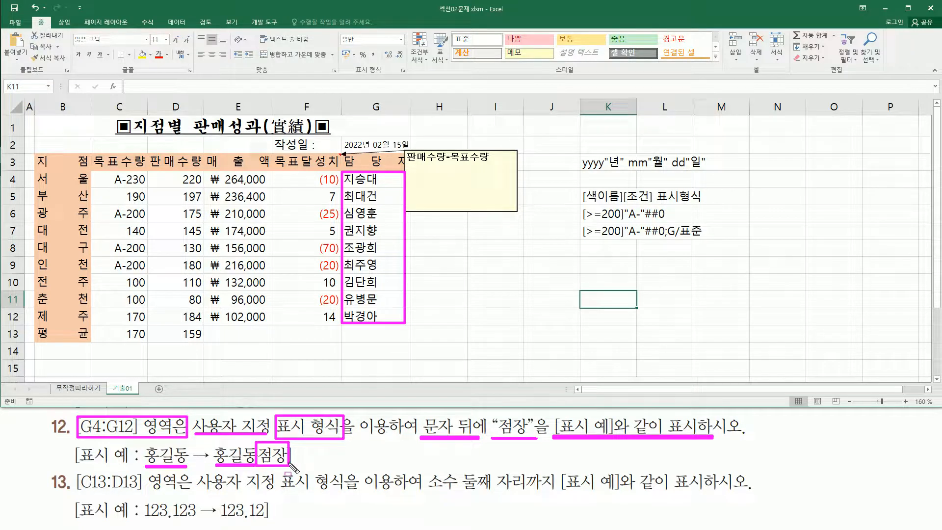
key("Escape")
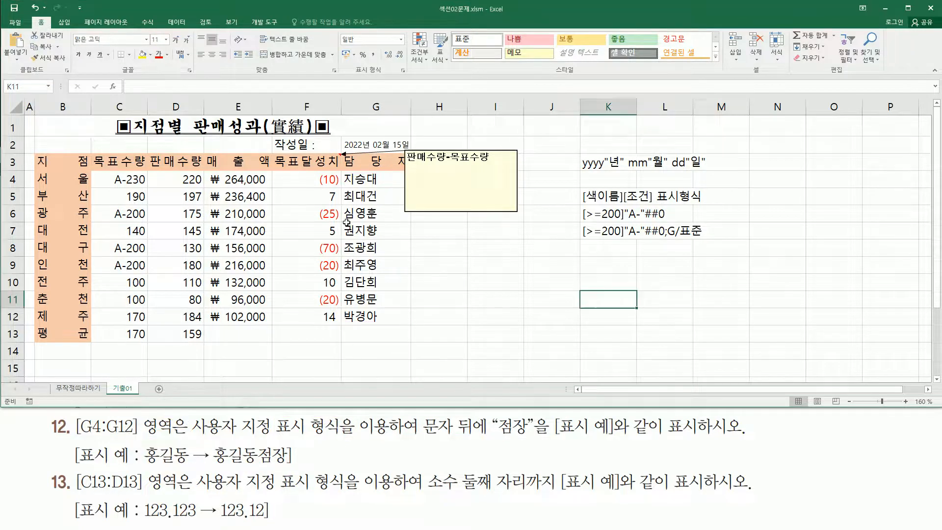
Step: Open the cell format settings for G4:G12 and choose the custom (사용자 지정) number category
mouse_move(364, 181)
left_mouse_down()
mouse_move(373, 333)
mouse_move(374, 316)
left_mouse_up()
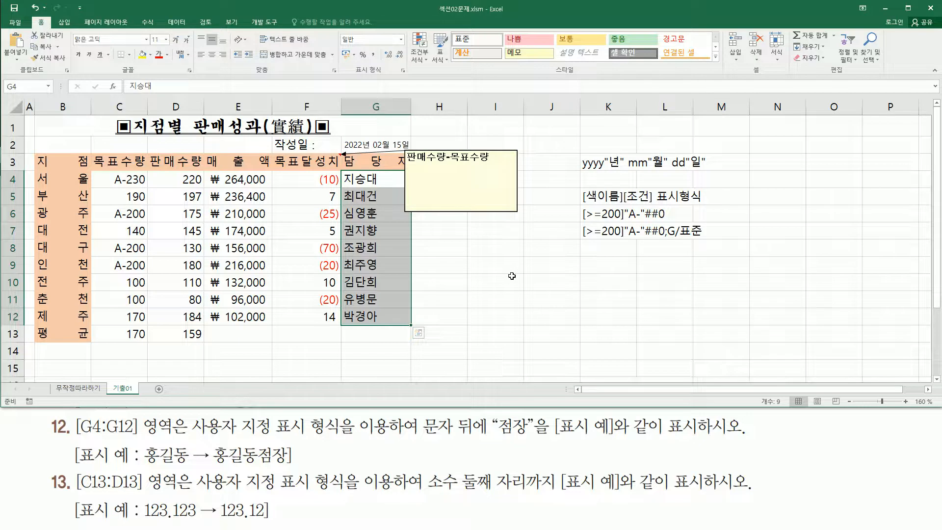
key("ctrl+1")
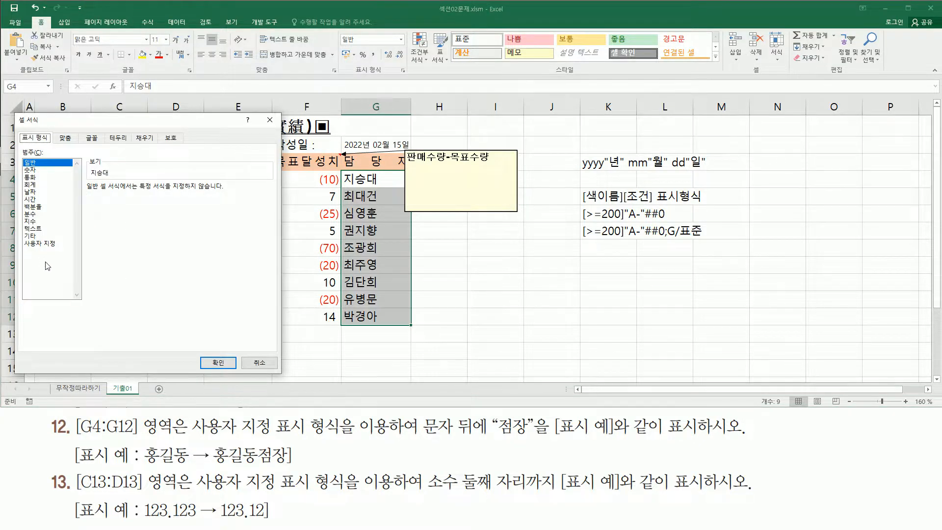
left_click_drag(18, 130, 52, 147)
left_click_drag(22, 237, 60, 251)
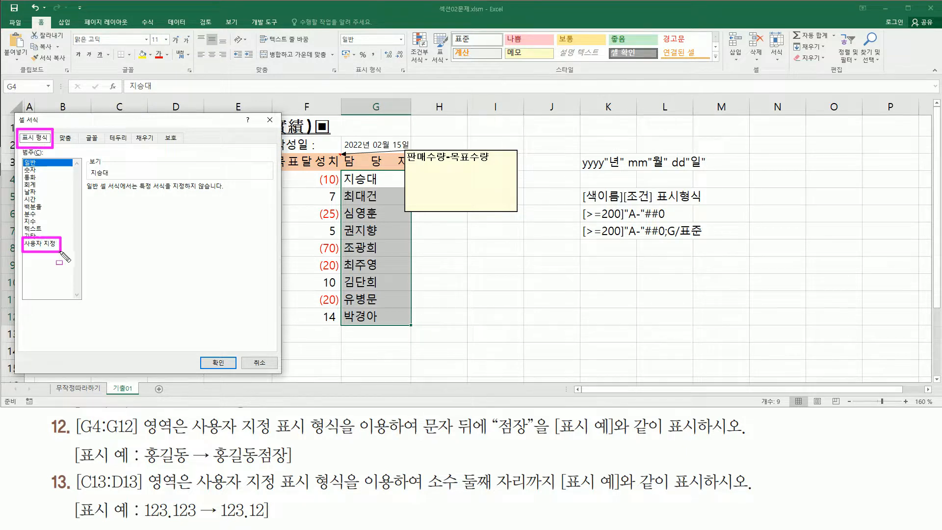
key("Escape")
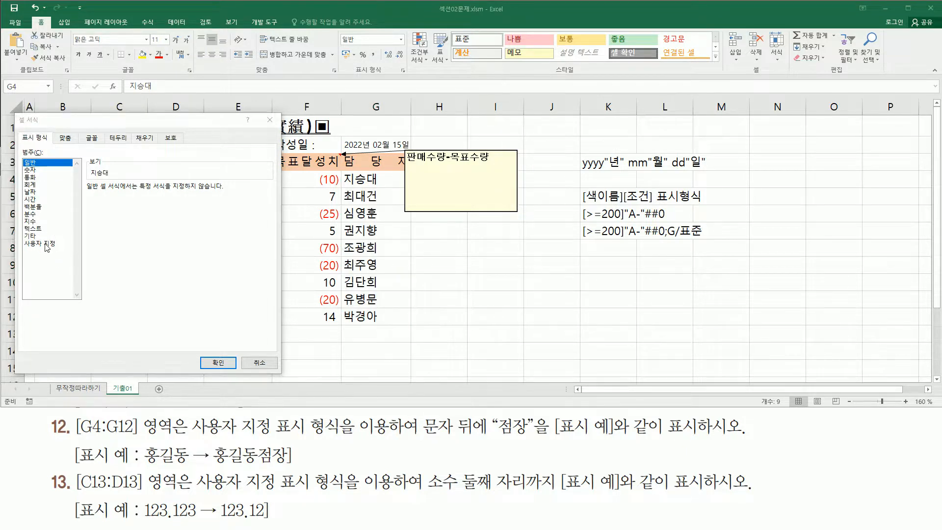
left_click(47, 247)
mouse_move(84, 191)
left_mouse_down()
mouse_move(133, 202)
mouse_move(135, 216)
left_mouse_up()
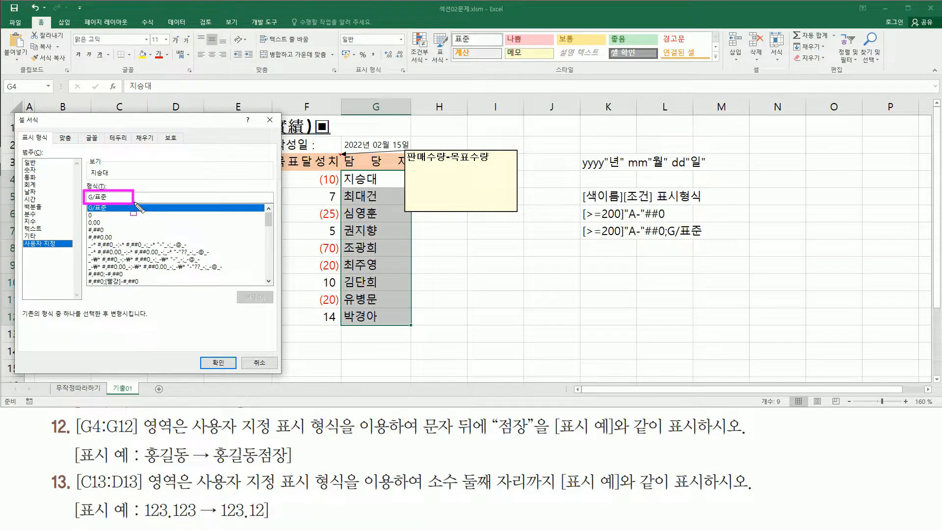
key("Escape")
Step: Define the custom format of G4:G12 as @"점장" and apply the cell format settings
left_click(129, 197)
key("BackSpace")
key("BackSpace")
key("BackSpace")
key("BackSpace")
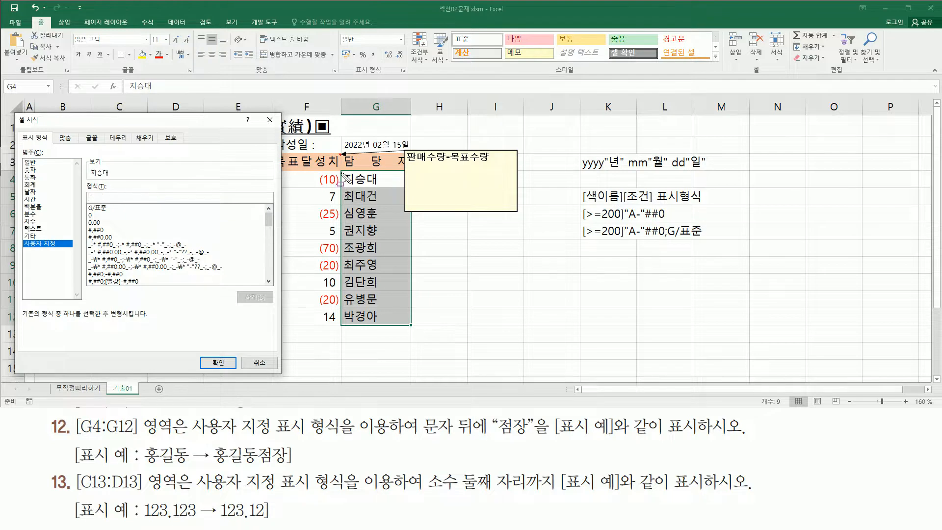
left_click_drag(340, 168, 380, 325)
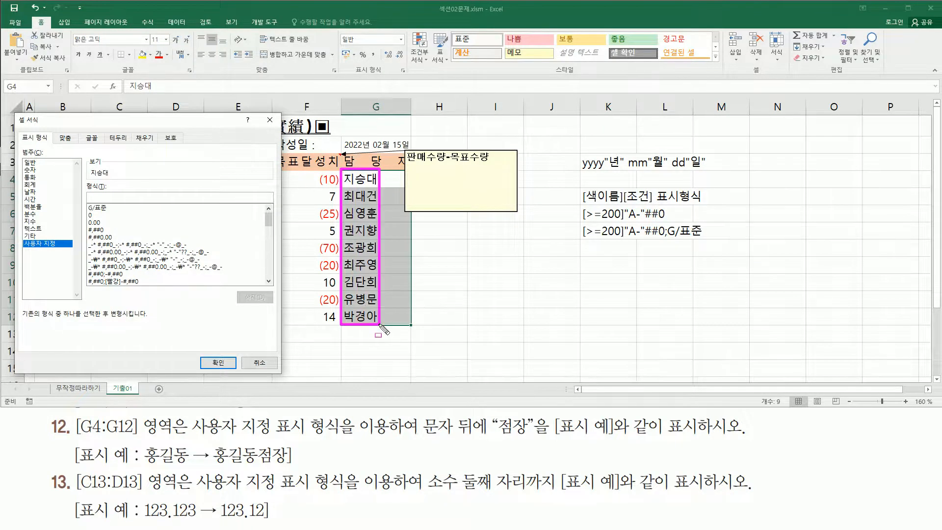
key("Escape")
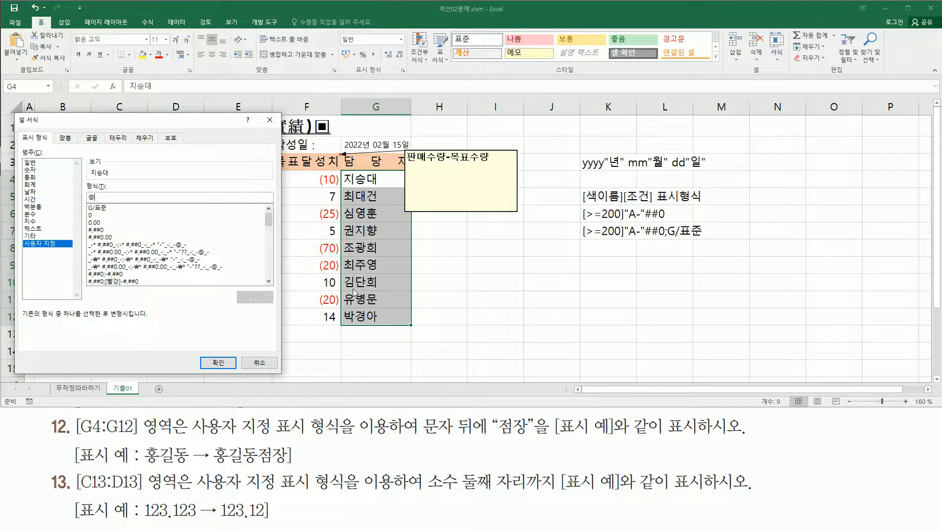
left_click_drag(492, 436, 532, 436)
key("Escape")
type("\"점")
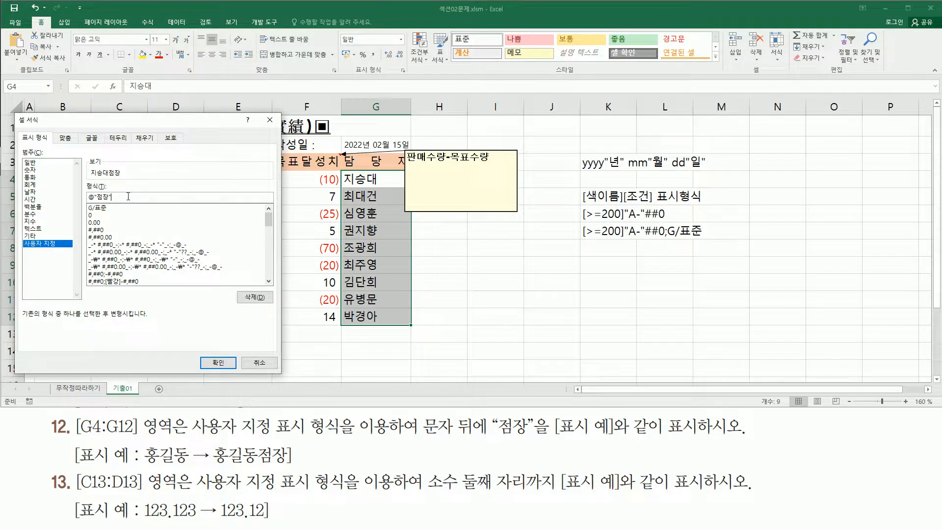
type("장\"")
left_click(219, 366)
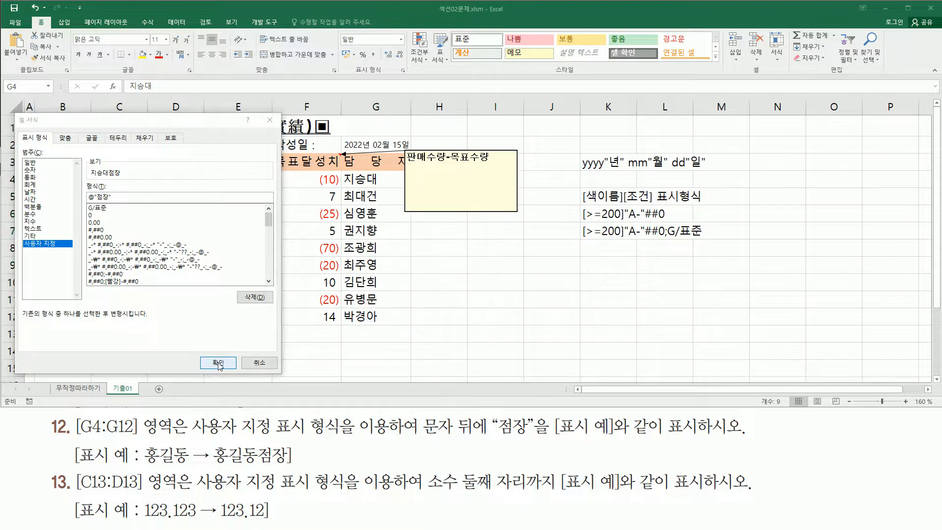
left_click(218, 363)
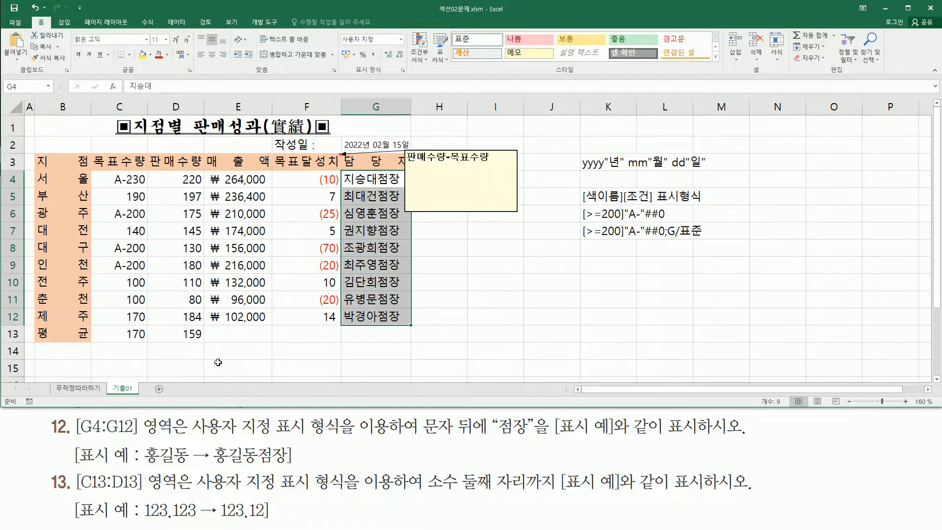
Step: Write the format code @"점장" as a plain-text note in cell K9
left_click_drag(342, 168, 377, 330)
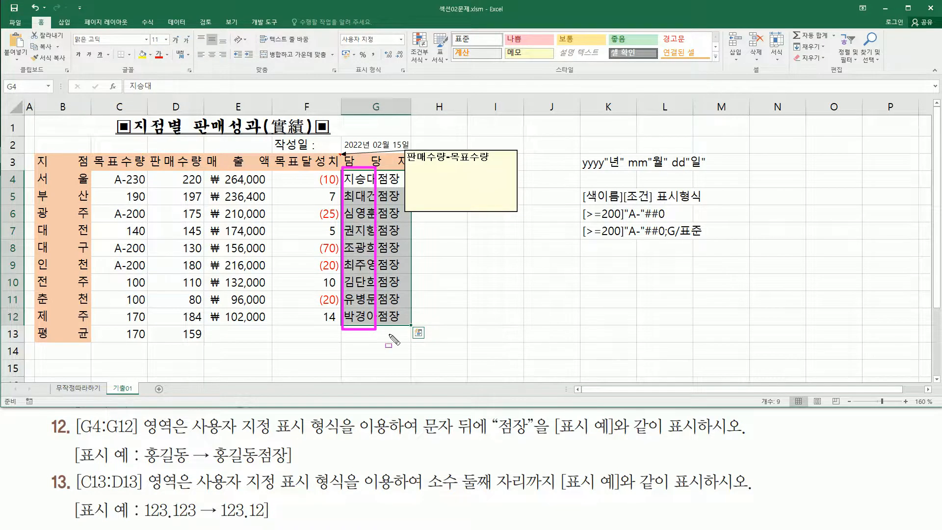
key("Escape")
left_click(598, 265)
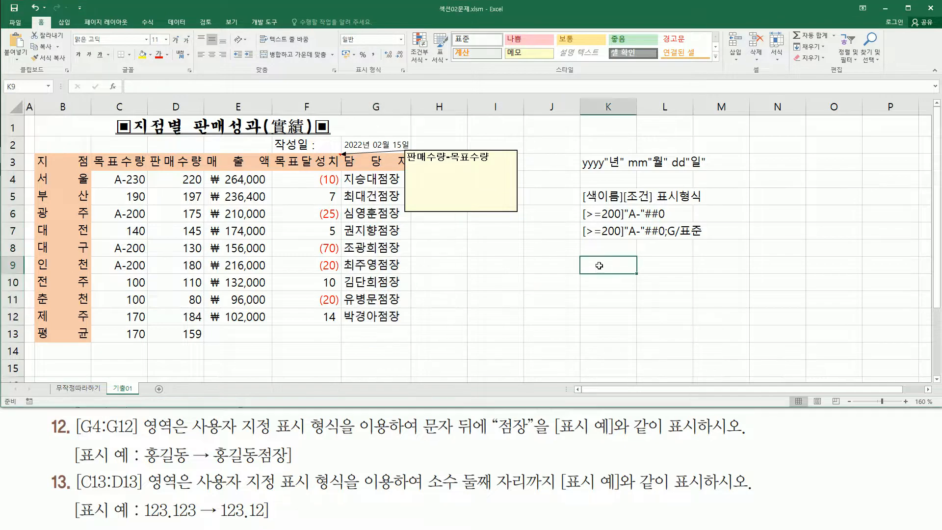
type("@\"점장\"")
key("Return")
left_click(498, 332)
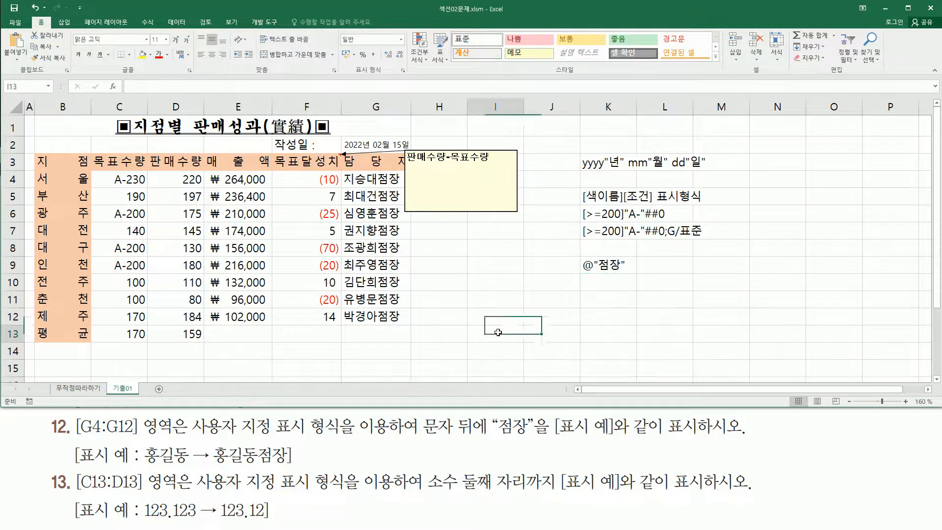
left_click_drag(581, 273, 594, 274)
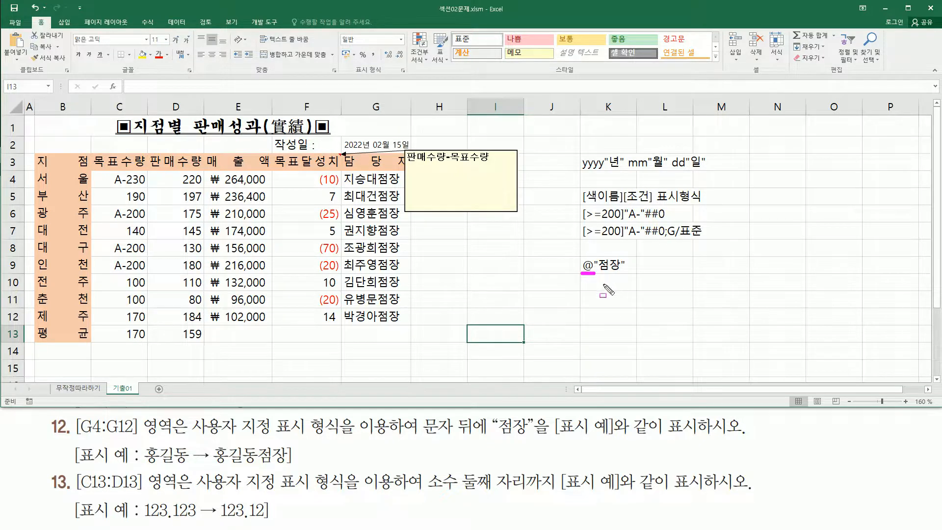
key("Escape")
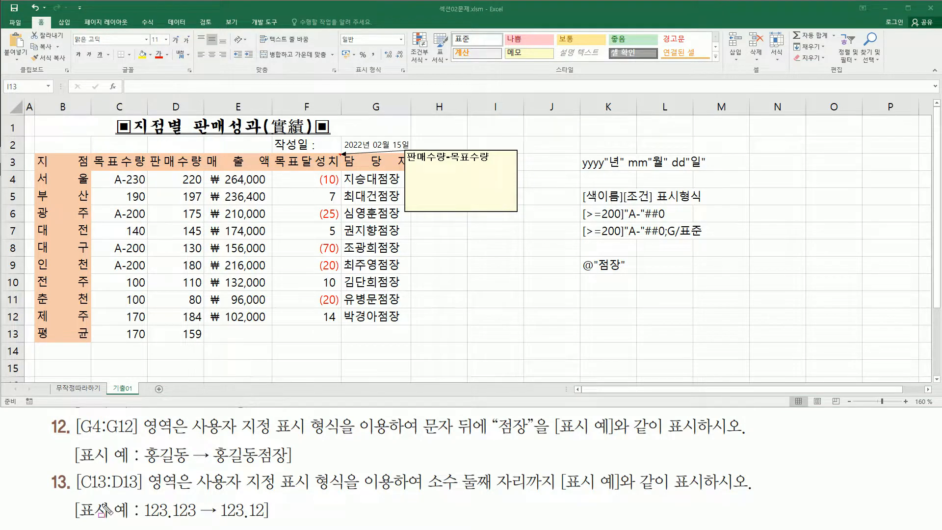
mouse_move(75, 480)
left_mouse_down()
mouse_move(106, 505)
mouse_move(122, 506)
mouse_move(146, 473)
mouse_move(147, 496)
mouse_move(184, 498)
left_mouse_up()
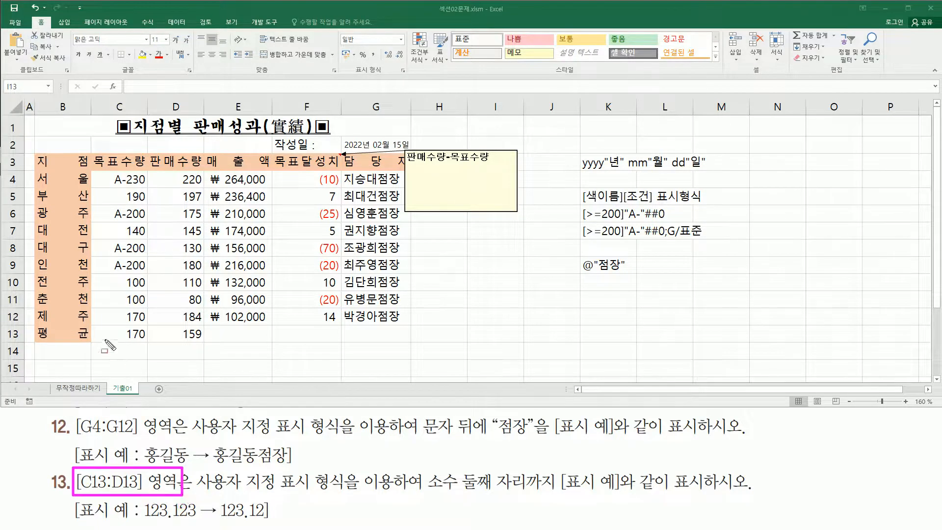
mouse_move(99, 324)
left_mouse_down()
mouse_move(147, 350)
mouse_move(206, 344)
left_mouse_up()
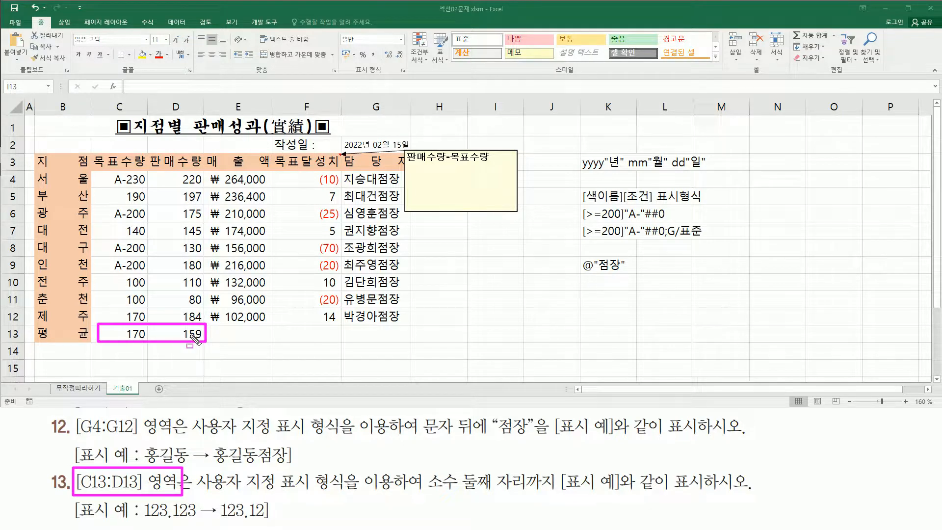
left_click_drag(196, 489, 351, 489)
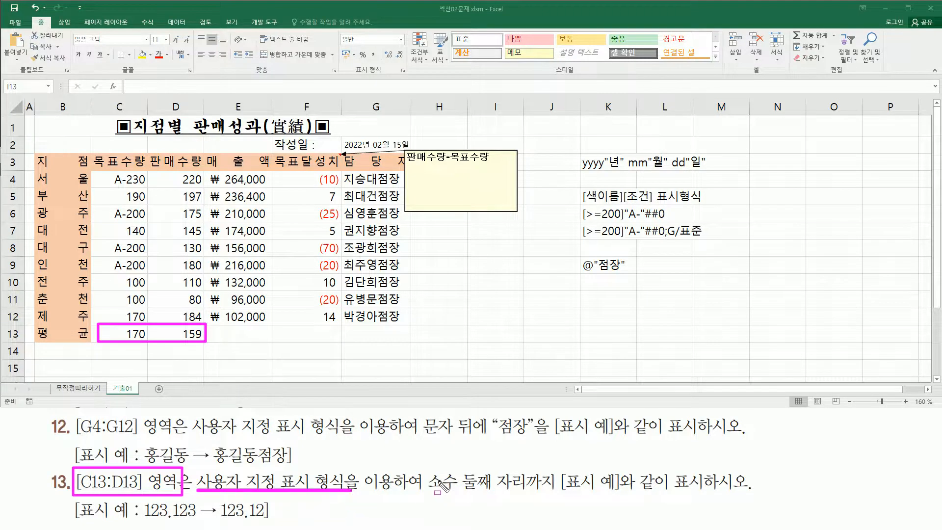
mouse_move(425, 468)
left_mouse_down()
mouse_move(462, 497)
mouse_move(714, 496)
left_mouse_up()
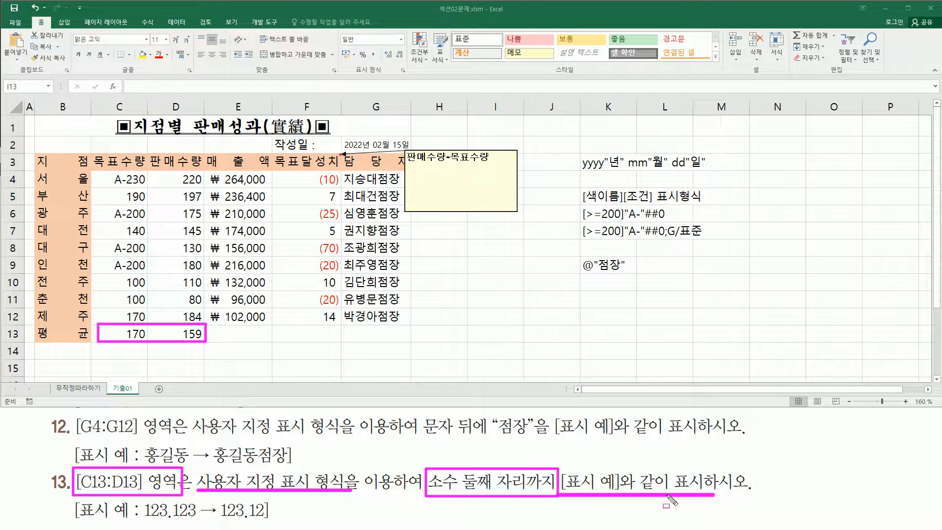
left_click_drag(143, 524, 268, 523)
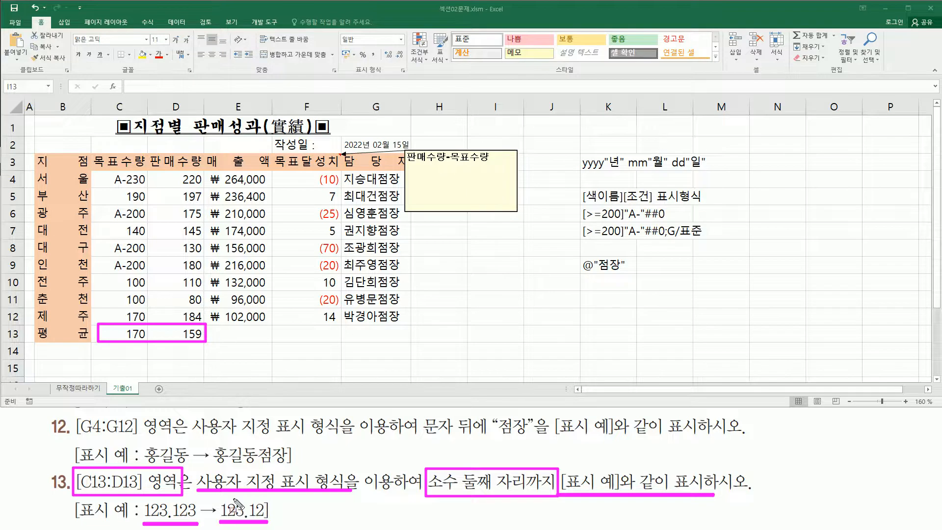
key("Escape")
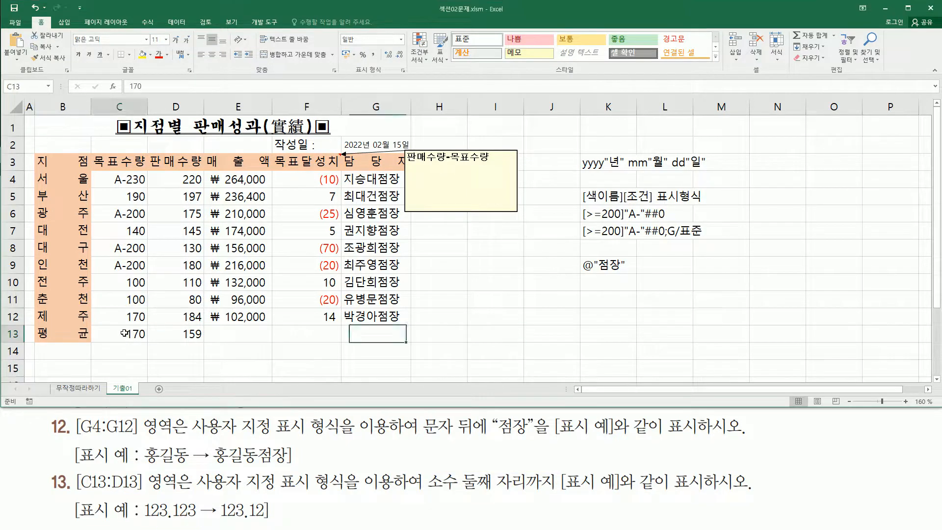
Step: Open the cell format settings for the averages in C13:D13 and choose the custom (사용자 지정) number category
left_click_drag(124, 333, 179, 334)
left_click_drag(95, 320, 197, 345)
key("Escape")
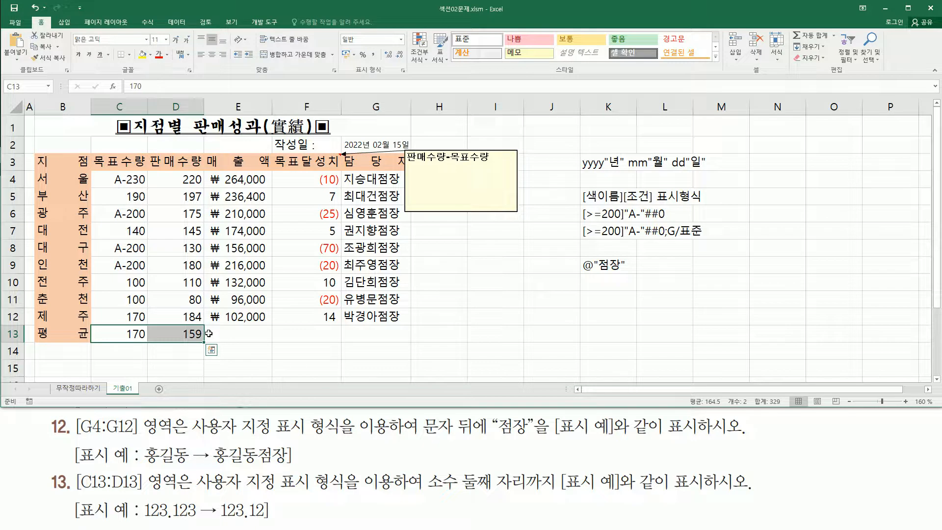
key("ctrl+1")
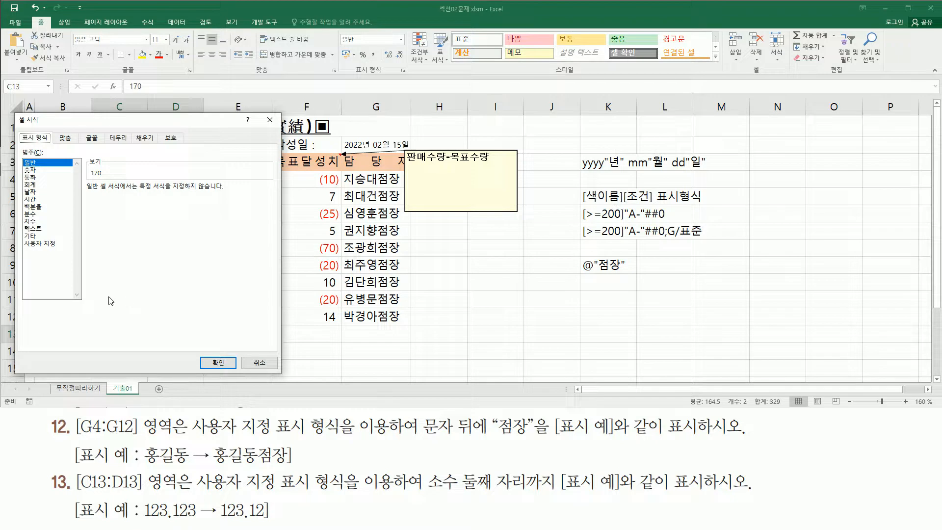
left_click_drag(20, 129, 49, 144)
left_click_drag(22, 238, 58, 250)
key("Escape")
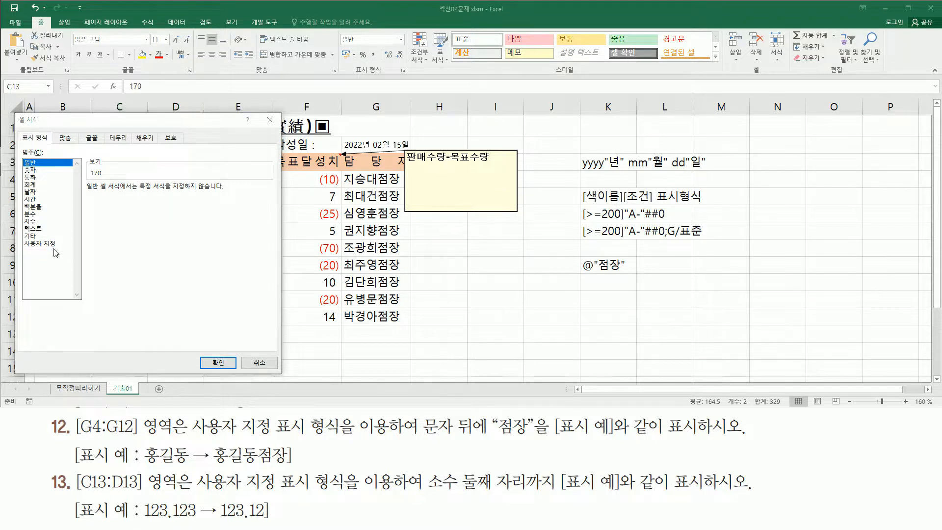
left_click(49, 244)
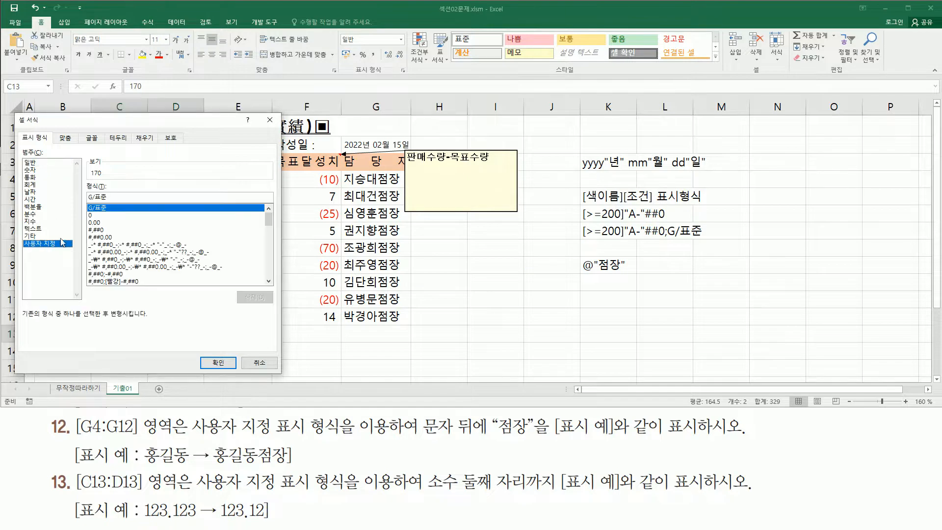
Step: Define the custom format of C13:D13 as 0.00 and apply the cell format settings
key("ctrl+shift+d")
left_click_drag(84, 179, 120, 205)
key("Escape")
left_click(131, 198)
key("BackSpace")
key("BackSpace")
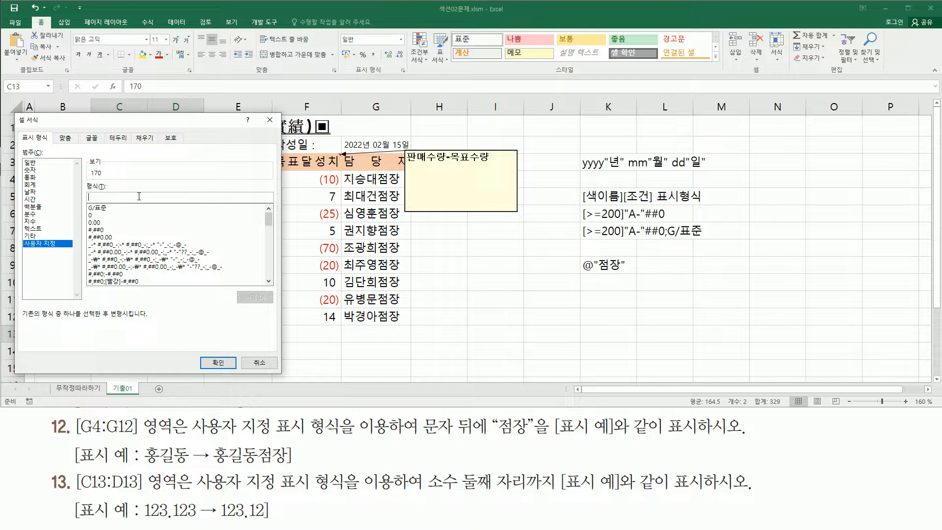
type("0.00")
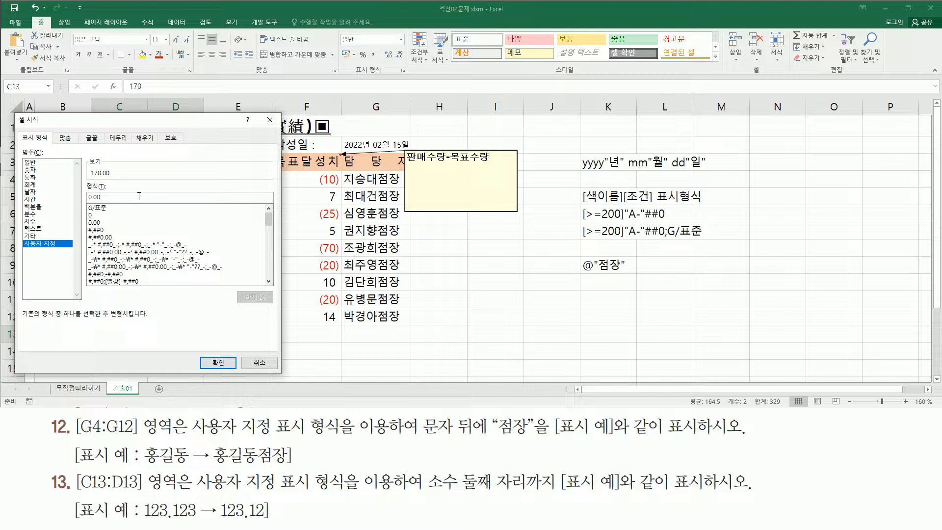
left_click(229, 365)
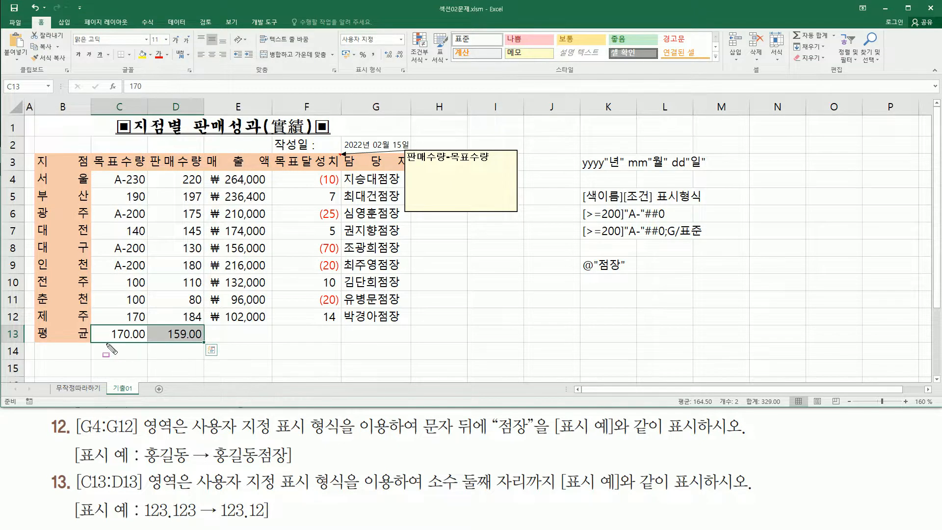
left_click_drag(105, 344, 207, 344)
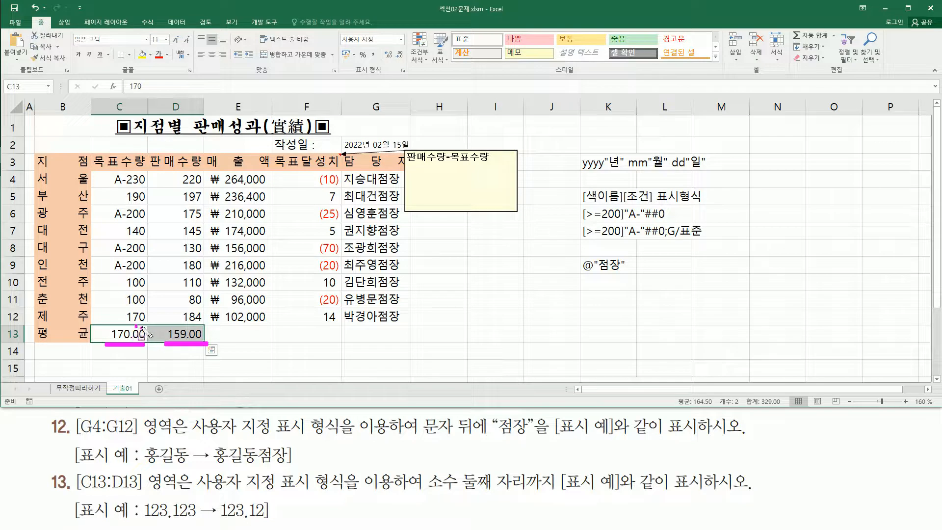
left_click(191, 327)
left_click(197, 325)
key("Escape")
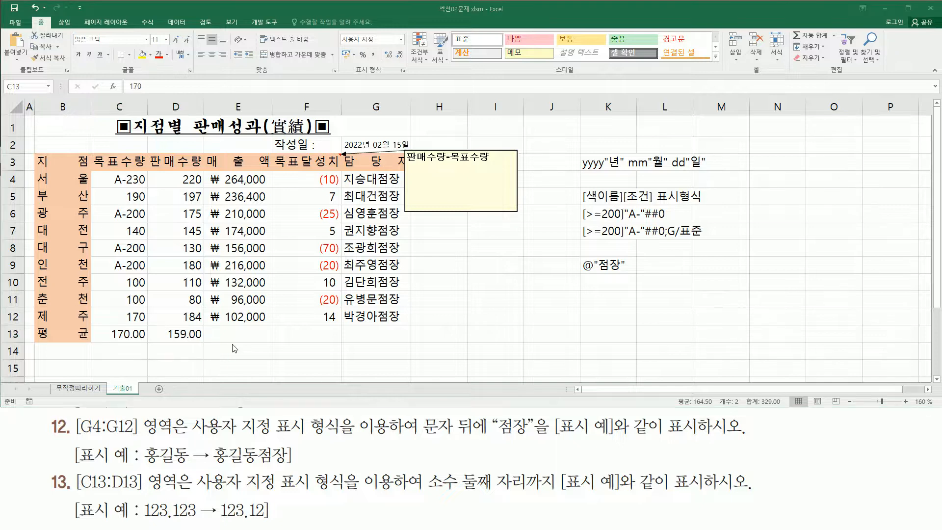
Step: Write the format code 0.00 as a plain-text note in cell K11
left_click(594, 299)
type("0.00")
key("Return")
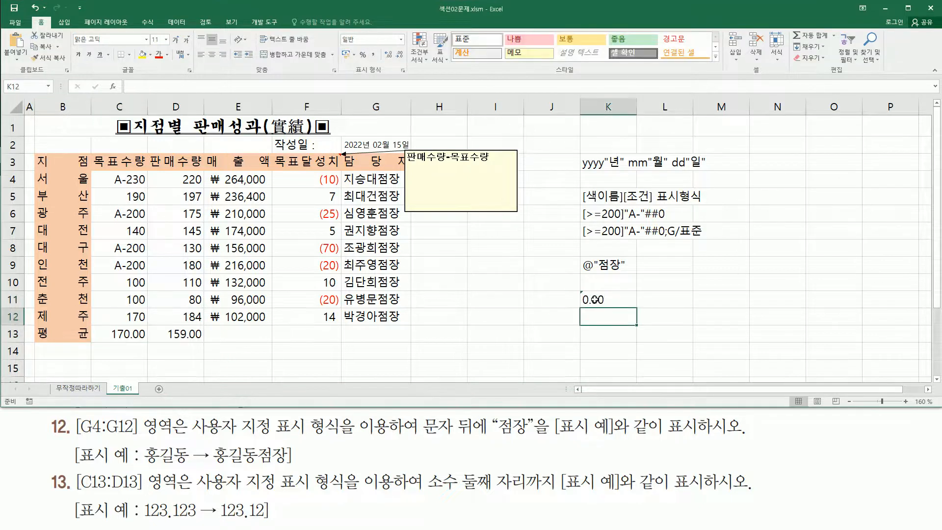
left_click(496, 333)
left_click_drag(580, 309, 606, 309)
key("Escape")
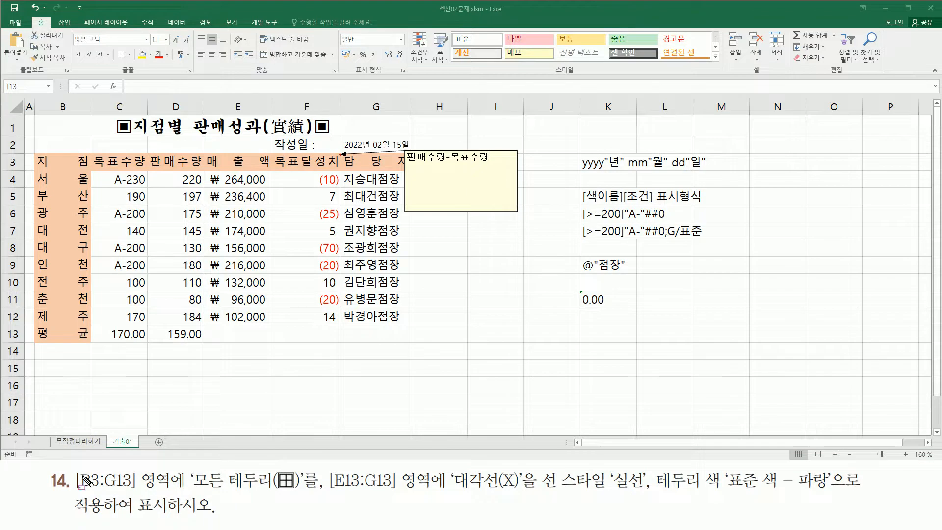
mouse_move(74, 467)
left_mouse_down()
mouse_move(79, 478)
mouse_move(182, 496)
left_mouse_up()
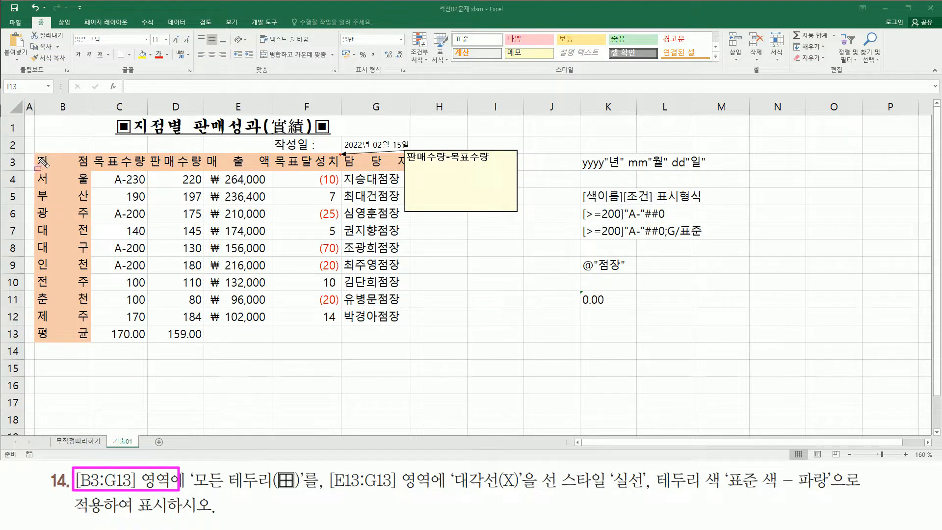
mouse_move(34, 154)
left_mouse_down()
mouse_move(64, 169)
mouse_move(132, 173)
mouse_move(355, 278)
mouse_move(387, 338)
mouse_move(409, 344)
left_mouse_up()
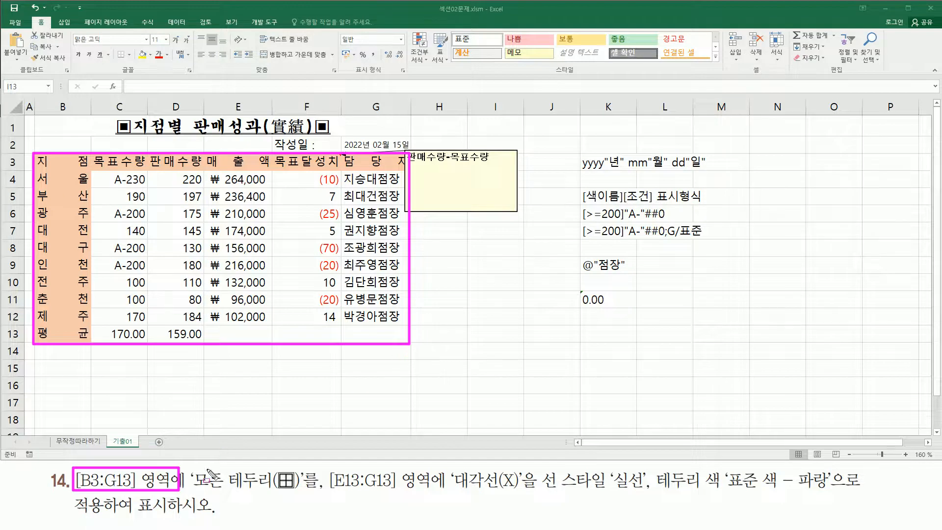
left_click_drag(193, 490, 295, 491)
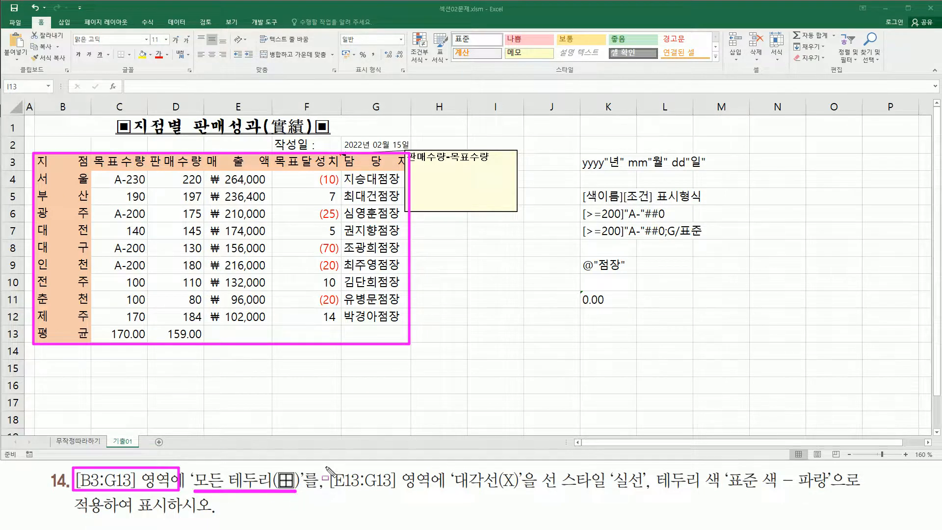
mouse_move(324, 465)
left_mouse_down()
mouse_move(381, 491)
mouse_move(434, 496)
left_mouse_up()
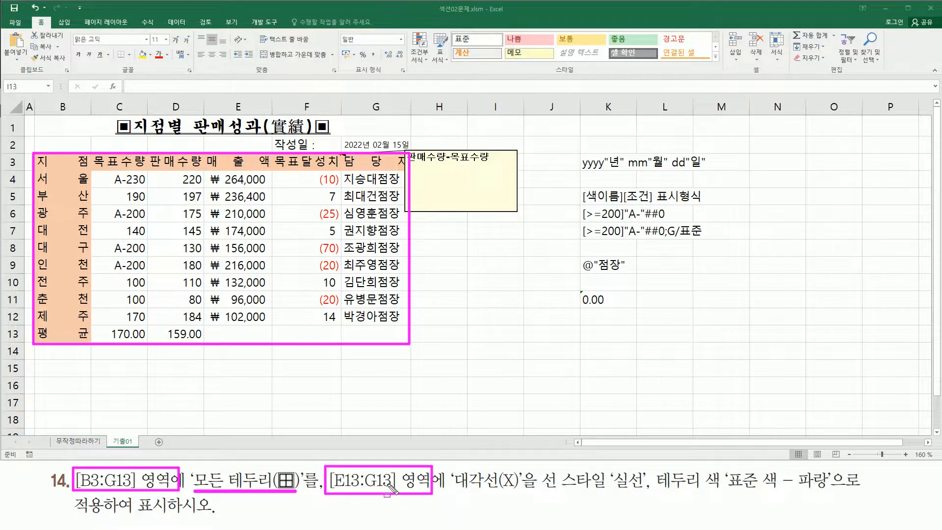
left_click_drag(209, 326, 405, 341)
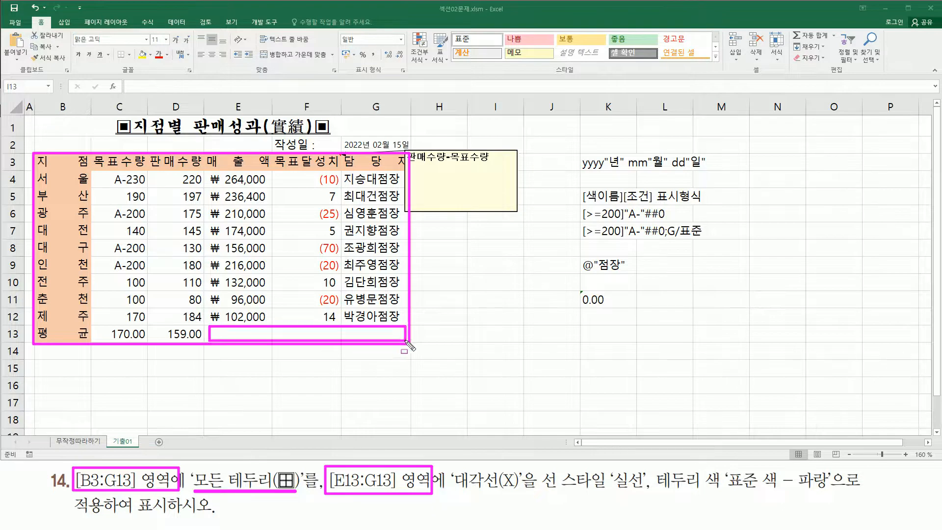
left_click_drag(449, 492, 538, 494)
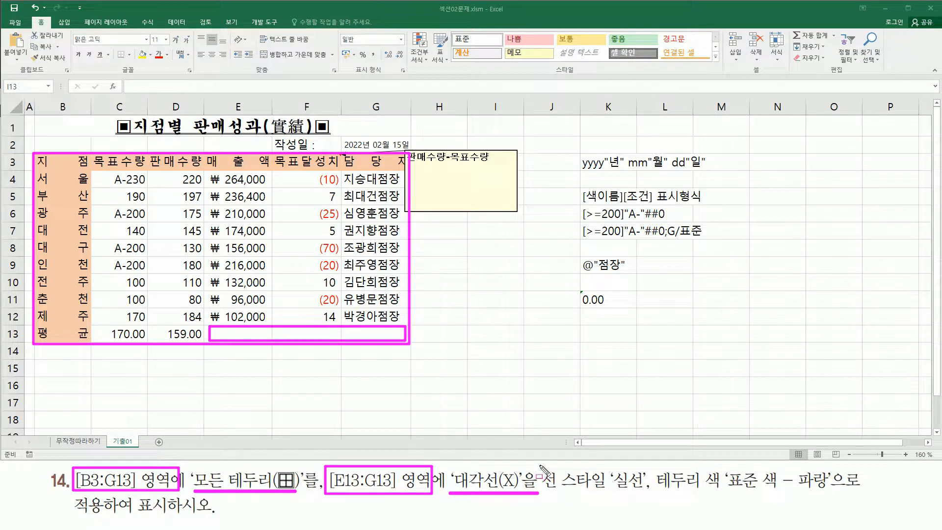
left_click_drag(541, 464, 647, 501)
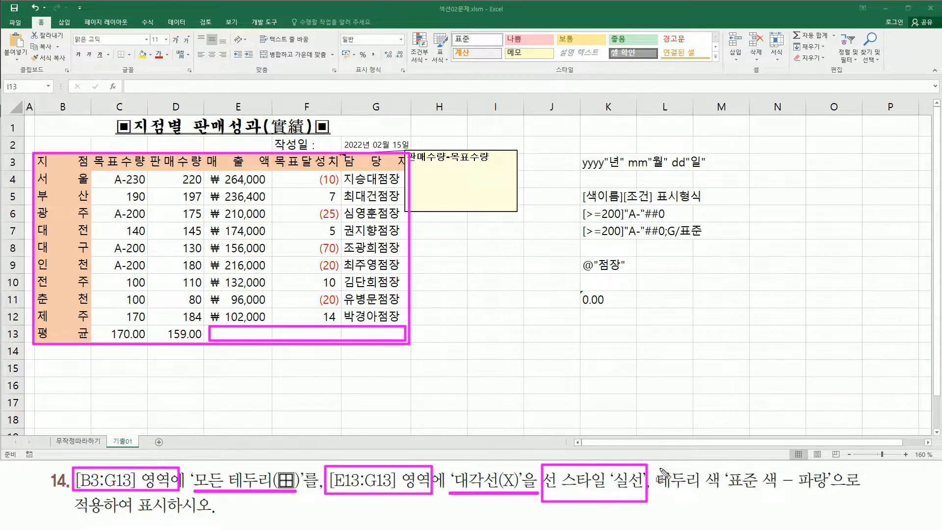
mouse_move(656, 464)
left_mouse_down()
mouse_move(774, 504)
mouse_move(833, 506)
left_mouse_up()
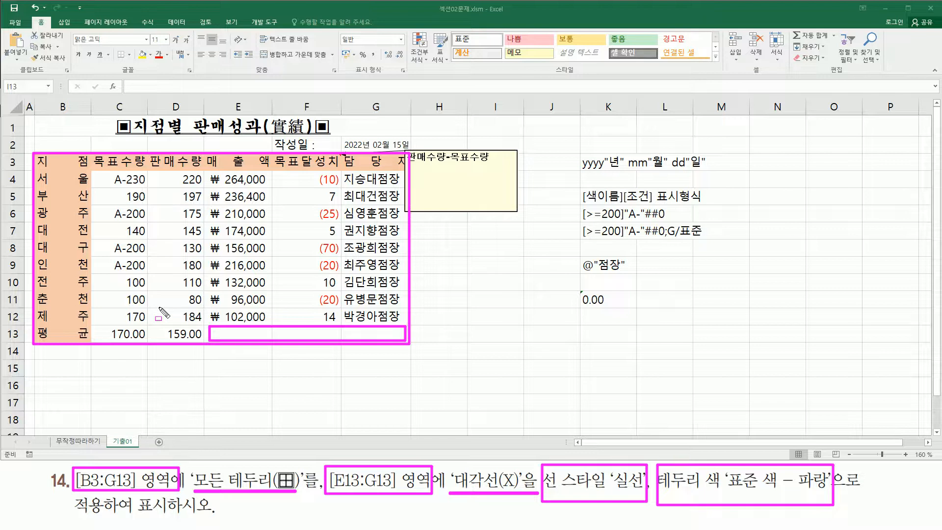
key("Escape")
Step: Open the border (테두리) settings of the cell format for the table range B3:G13
mouse_move(67, 161)
left_mouse_down()
mouse_move(246, 249)
mouse_move(314, 333)
mouse_move(365, 333)
left_mouse_up()
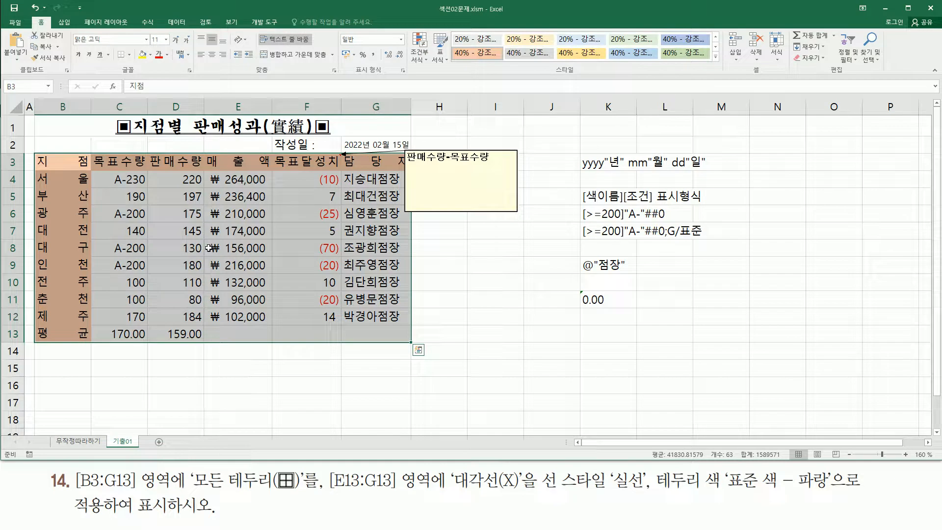
key("ctrl+1")
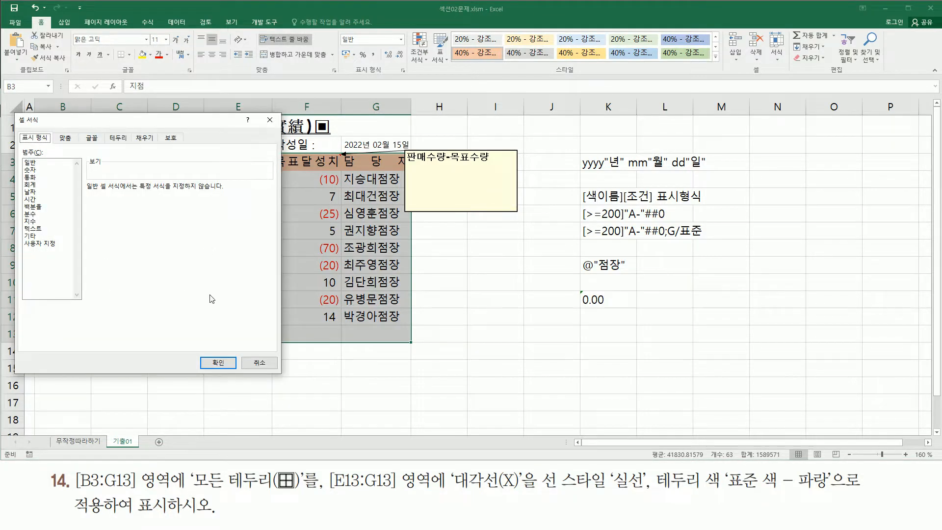
left_click(117, 138)
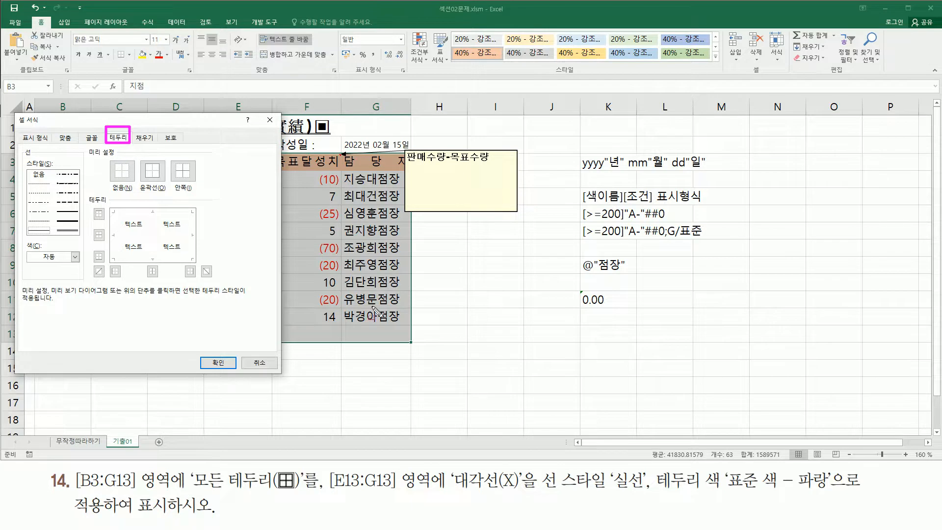
left_click_drag(542, 494, 830, 494)
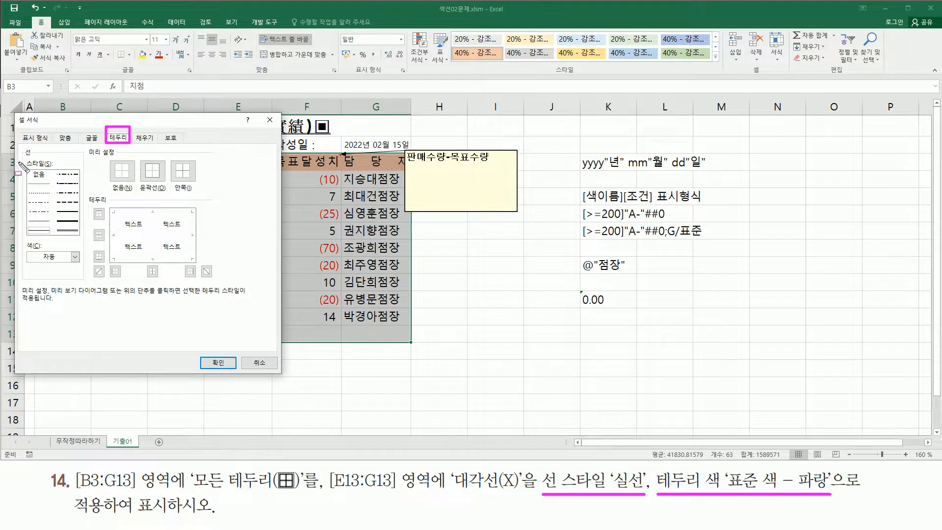
left_click_drag(24, 159, 82, 237)
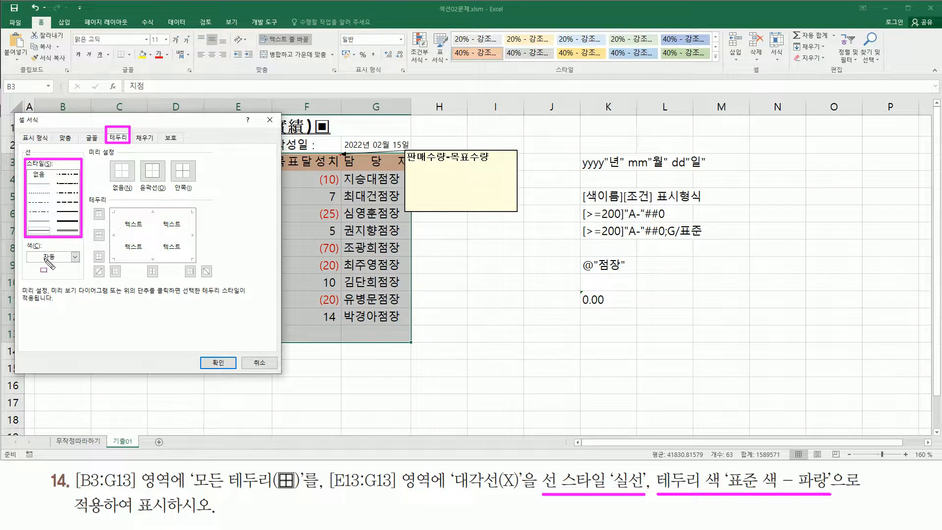
mouse_move(23, 240)
left_mouse_down()
mouse_move(63, 266)
mouse_move(81, 265)
left_mouse_up()
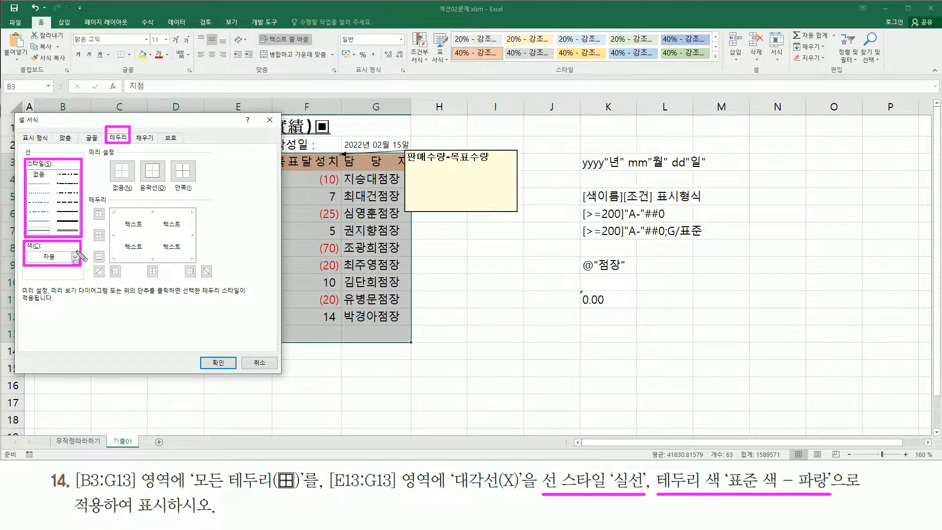
left_click_drag(87, 156, 218, 287)
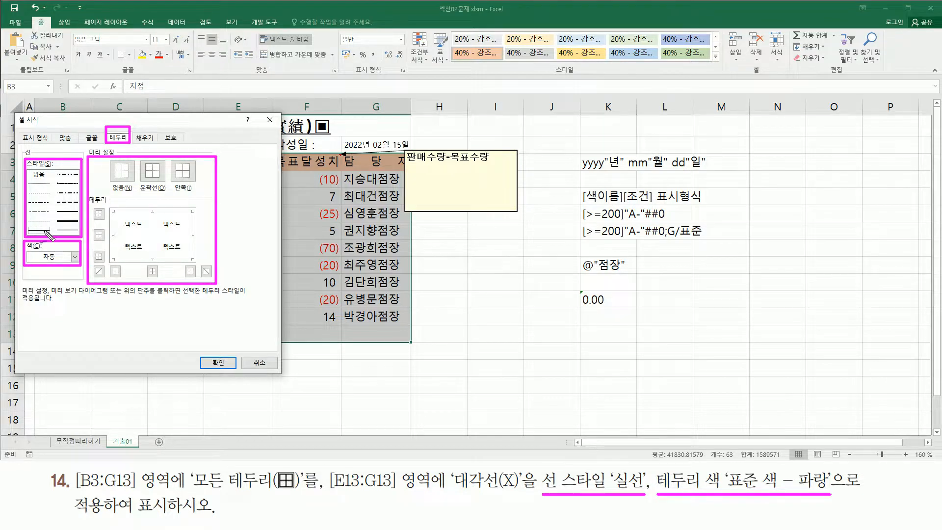
left_click_drag(54, 187, 54, 219)
mouse_move(43, 254)
left_mouse_down()
mouse_move(54, 260)
mouse_move(42, 270)
mouse_move(63, 268)
left_mouse_up()
mouse_move(145, 225)
left_mouse_down()
mouse_move(150, 212)
mouse_move(157, 245)
mouse_move(141, 236)
left_mouse_up()
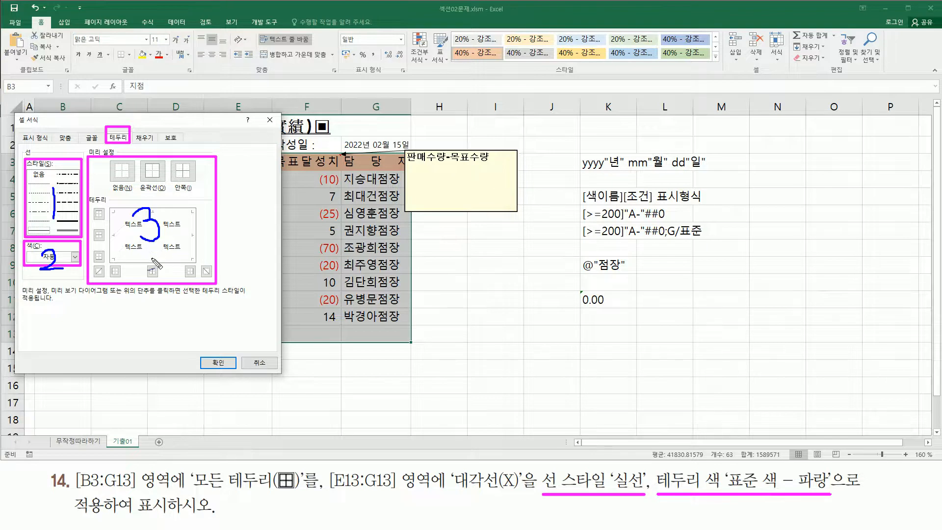
left_click_drag(139, 270, 145, 269)
key("Escape")
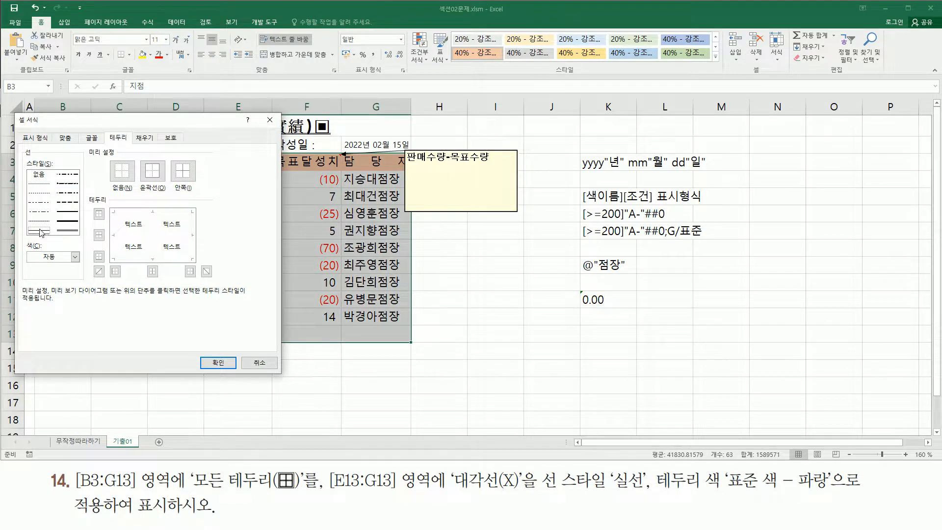
left_click_drag(24, 223, 56, 237)
left_click_drag(656, 494, 837, 495)
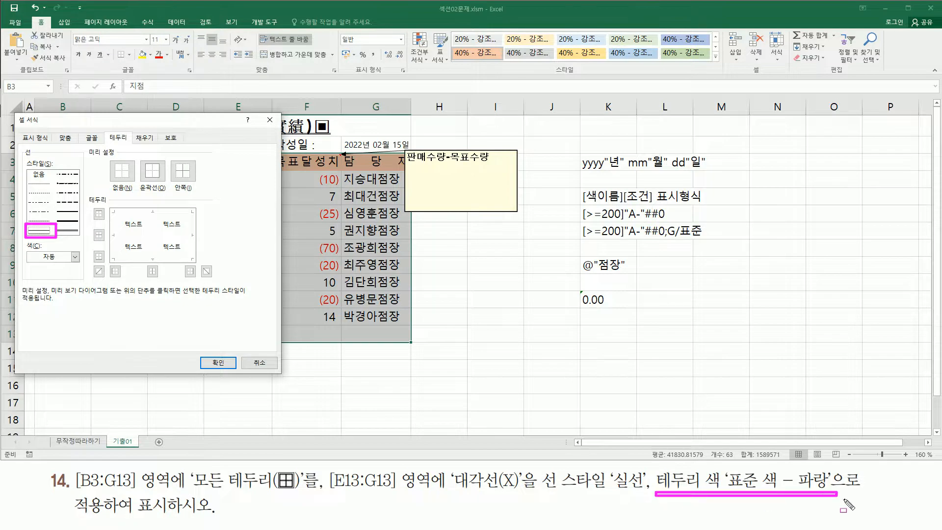
key("Escape")
left_click_drag(16, 247, 80, 268)
key("Escape")
Step: Set the border line colour for B3:G13 to the standard colour blue (표준 색 - 파랑)
left_click(76, 258)
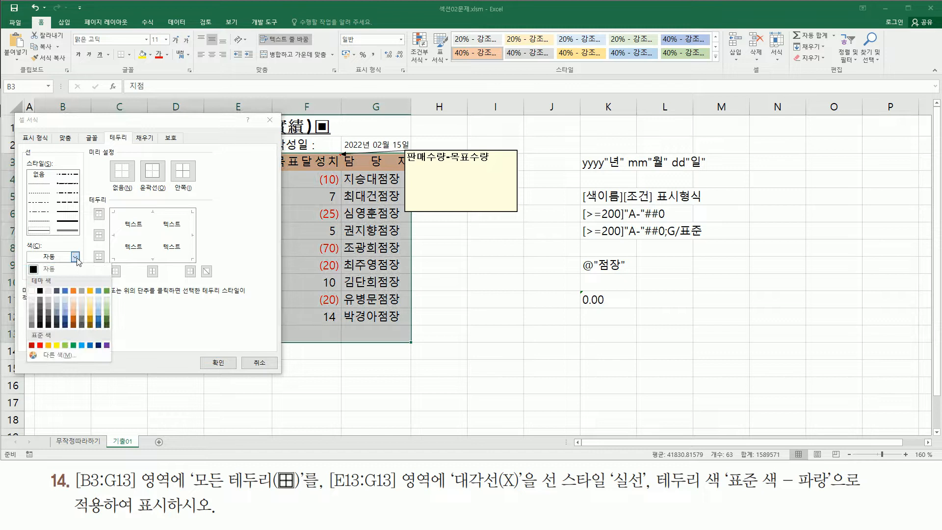
left_click(91, 346)
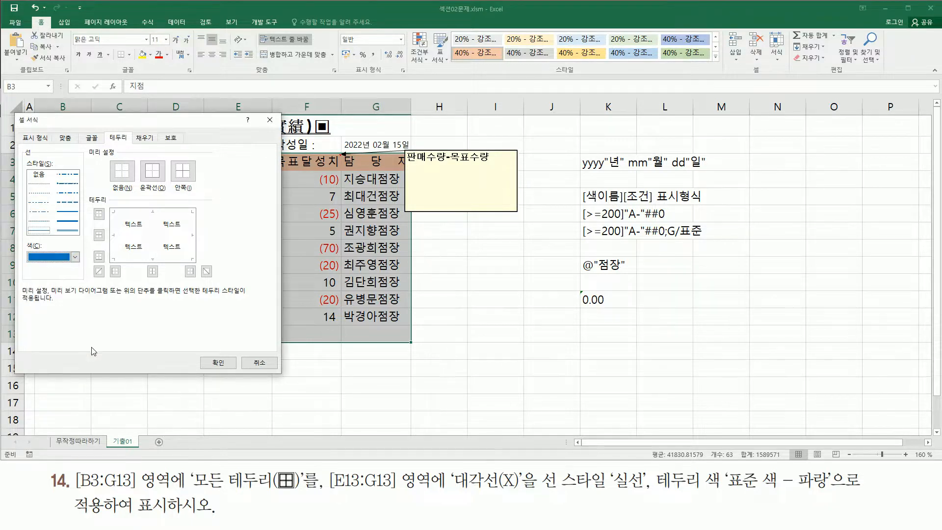
left_click_drag(188, 465, 309, 495)
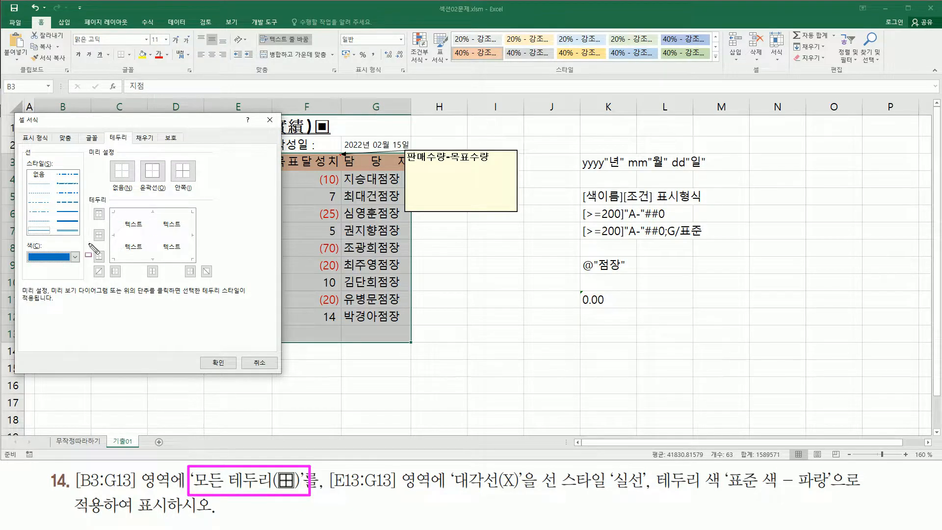
left_click_drag(85, 155, 231, 286)
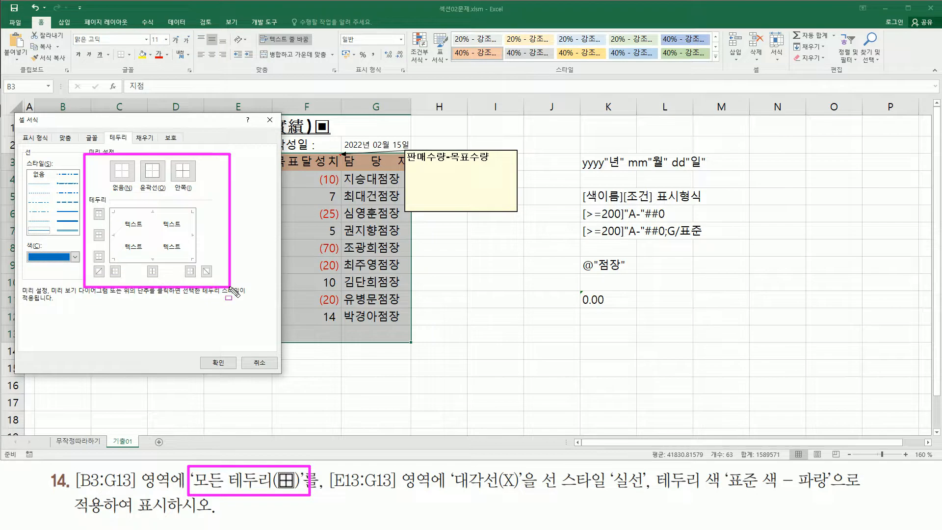
left_click_drag(141, 159, 168, 196)
left_click_drag(171, 160, 201, 195)
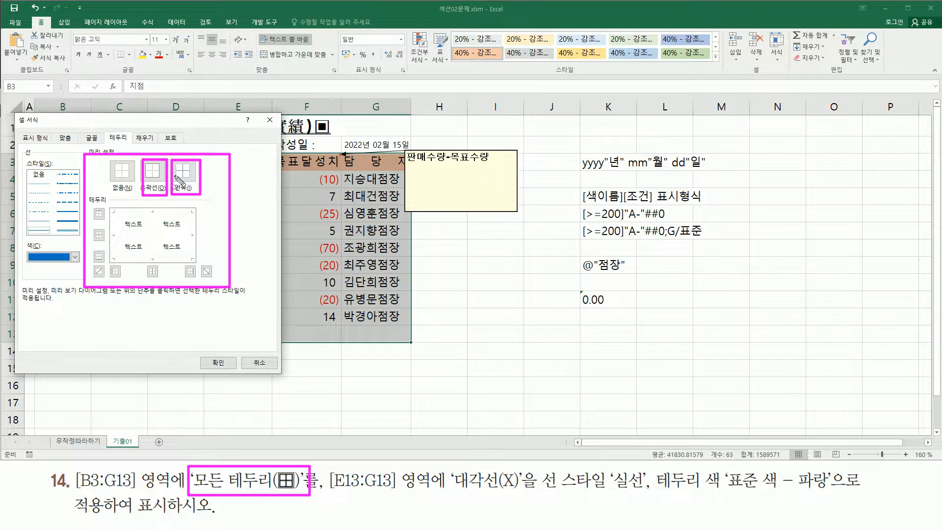
key("Escape")
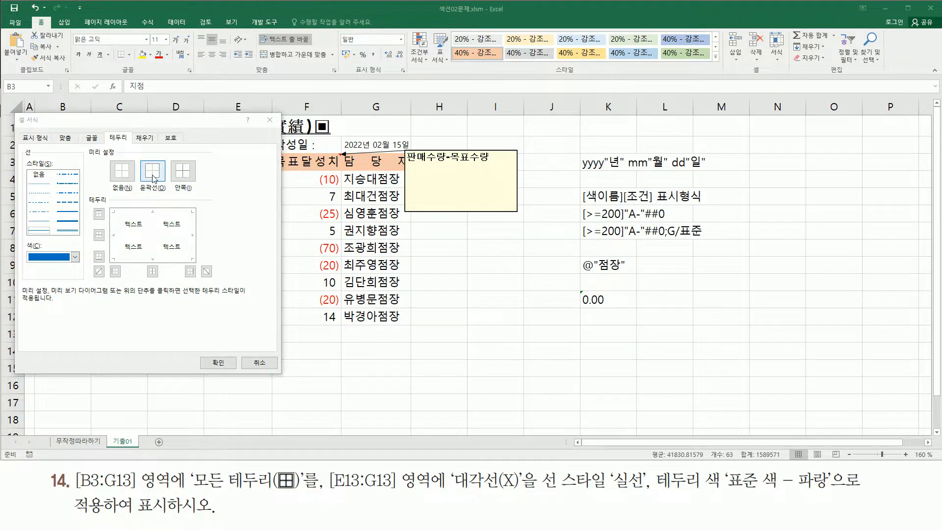
Step: Add outline (윤곽선) and inside (안쪽) borders to all cells of B3:G13 and apply the cell format settings
left_click(154, 176)
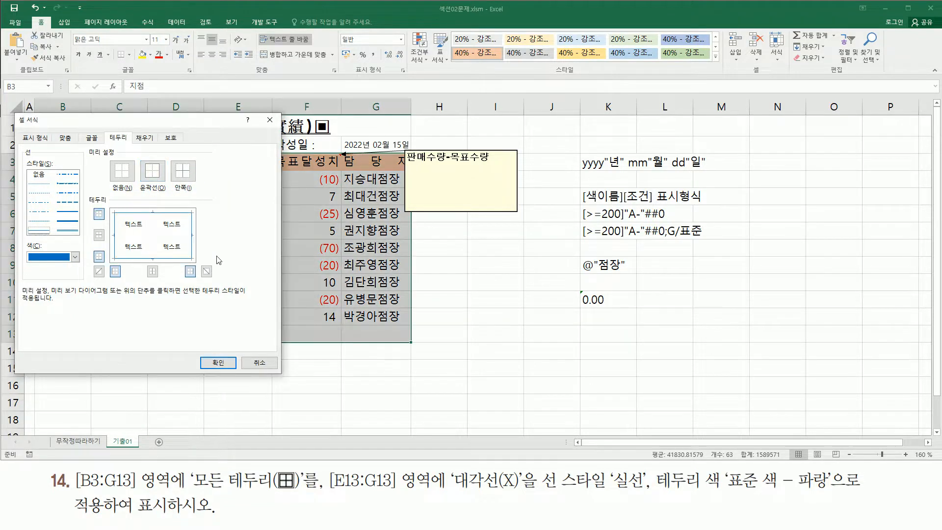
left_click(183, 172)
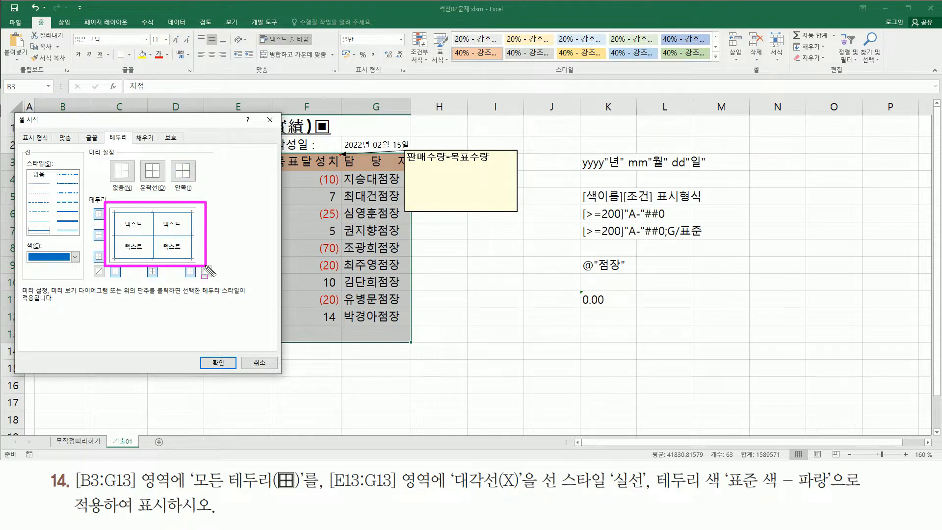
left_click_drag(187, 493, 308, 494)
mouse_move(137, 154)
left_mouse_down()
mouse_move(179, 192)
mouse_move(204, 194)
left_mouse_up()
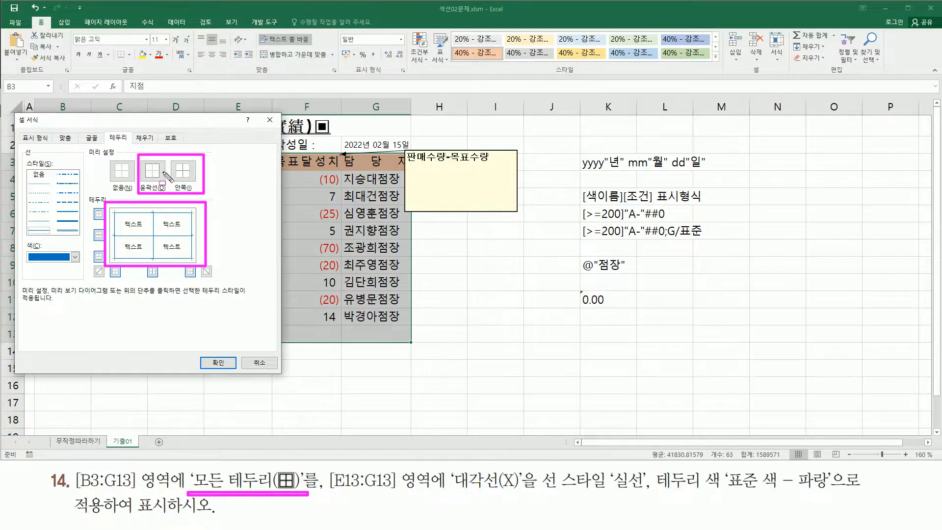
left_click_drag(202, 354, 240, 375)
key("Escape")
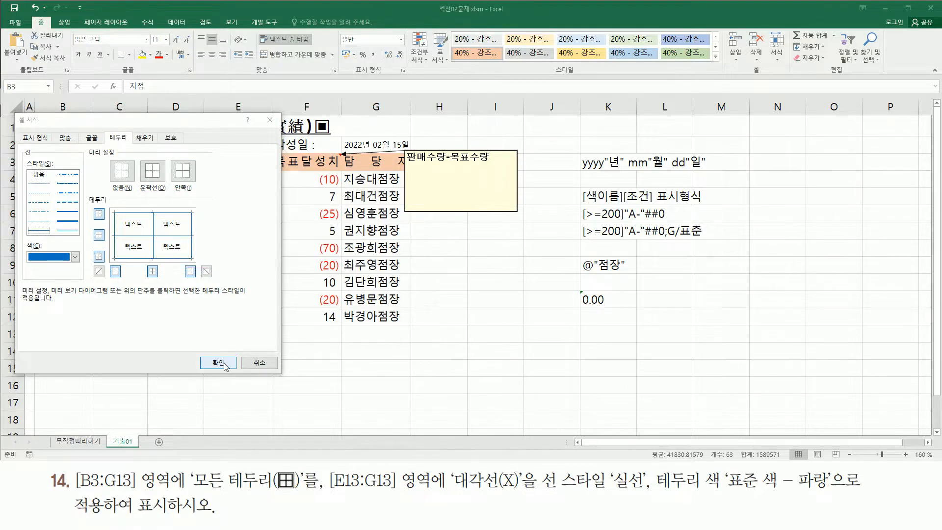
left_click(218, 363)
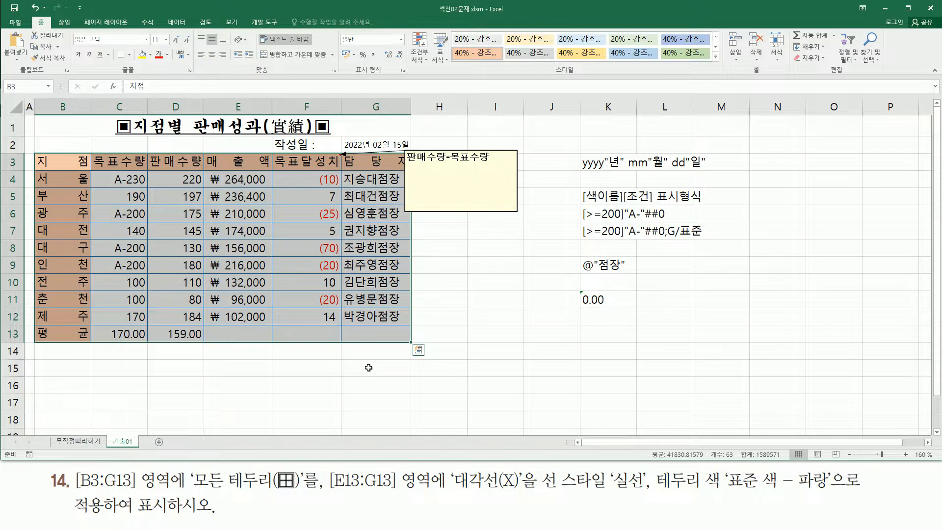
left_click(368, 368)
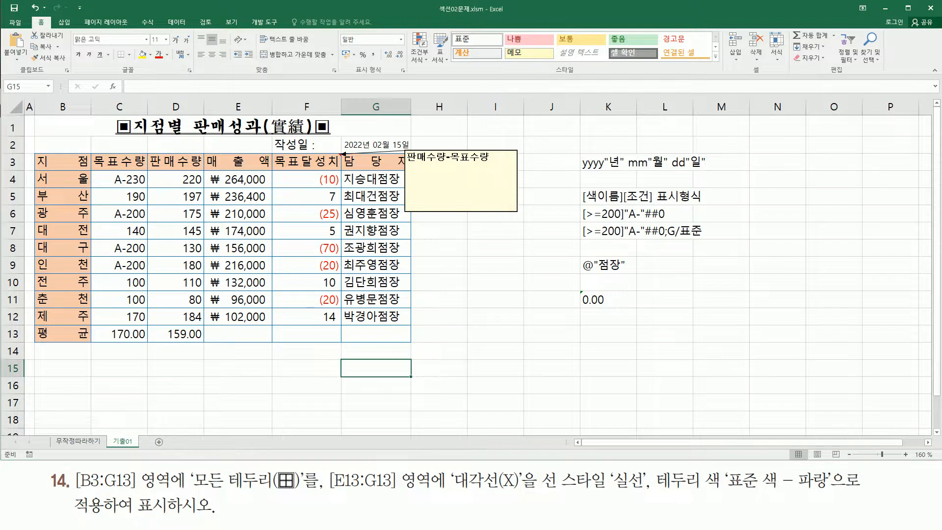
Step: Open the border settings for E13:G13 and choose standard blue (표준 색 - 파랑) as the line colour
mouse_move(329, 467)
left_mouse_down()
mouse_move(382, 493)
mouse_move(532, 490)
left_mouse_up()
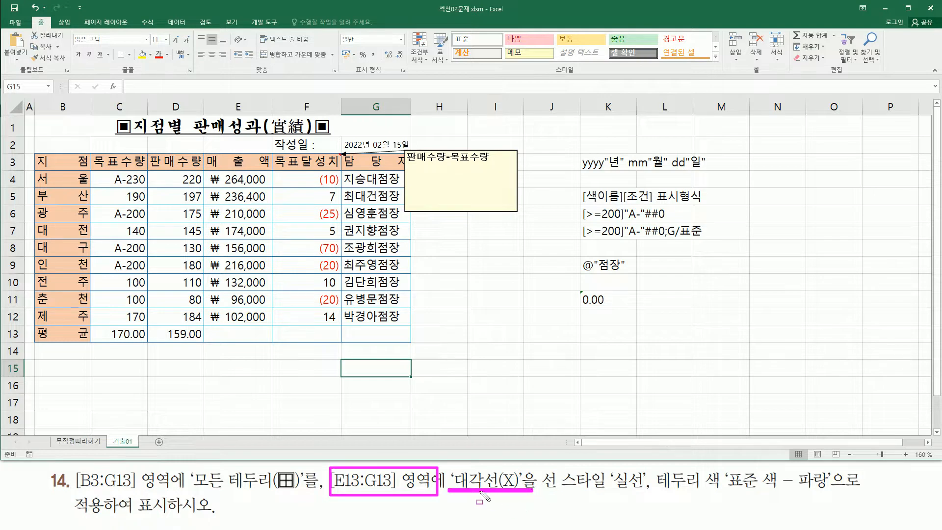
key("Escape")
left_click_drag(225, 330, 375, 328)
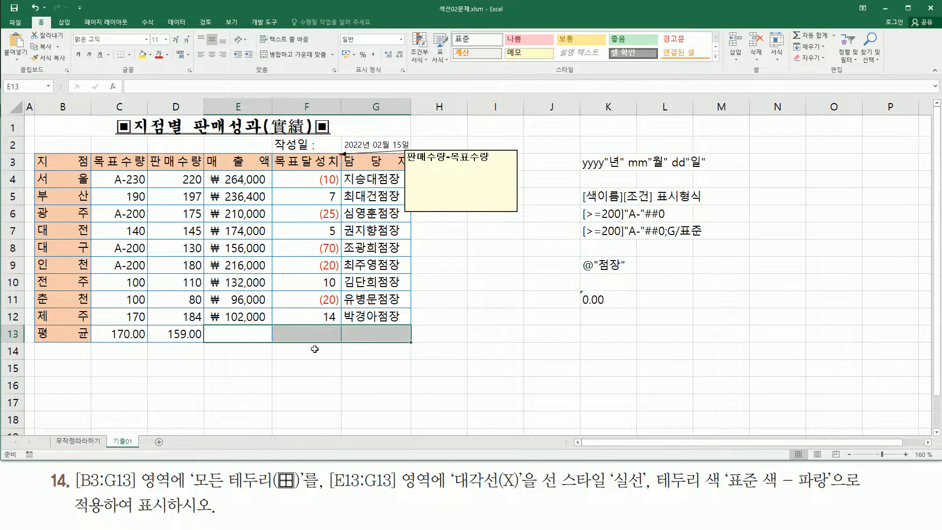
key("ctrl+1")
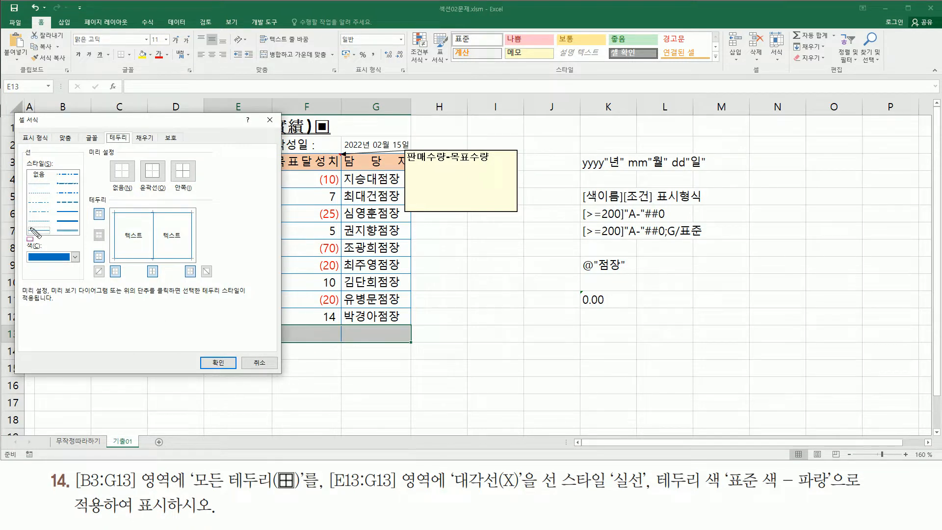
left_click_drag(25, 225, 53, 242)
key("Escape")
left_click(50, 258)
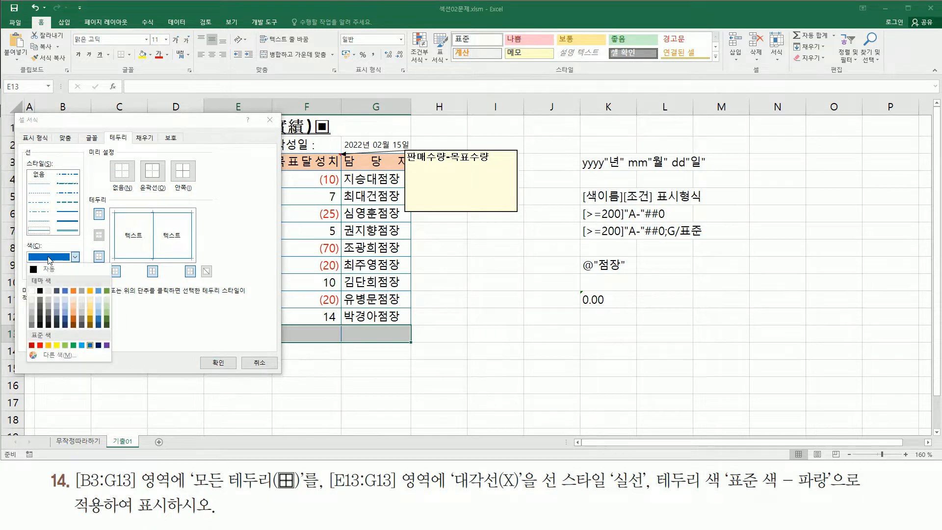
left_click(90, 346)
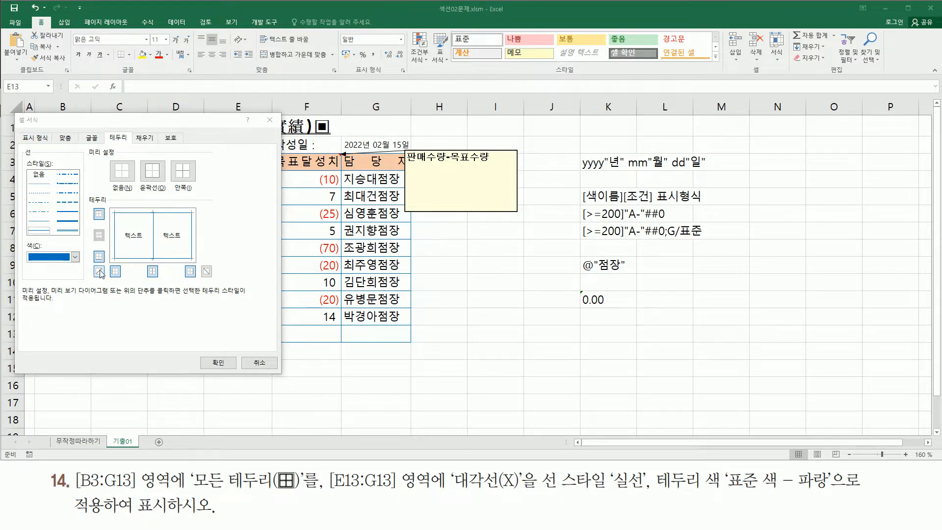
Step: Add both diagonal borders to E13:G13 so they form an X in each cell, and apply the settings
left_click(210, 271)
left_click(208, 271)
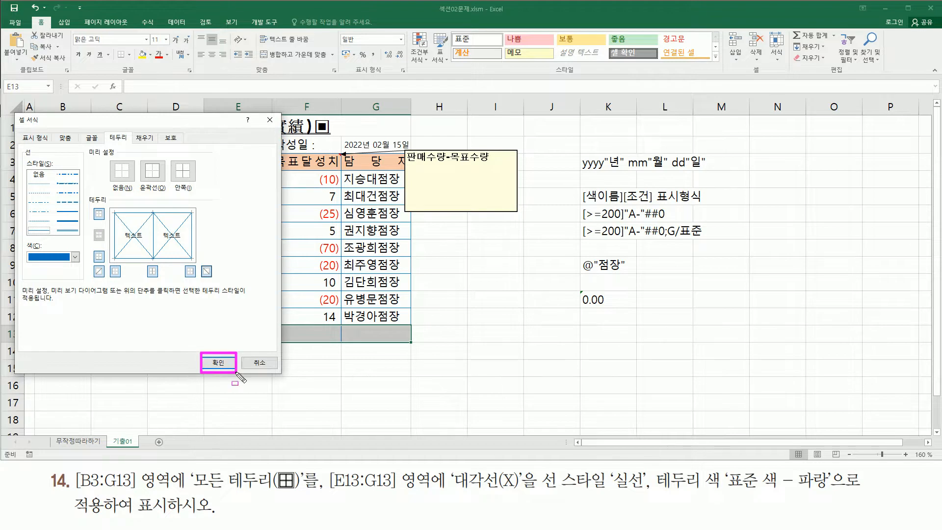
left_click(229, 364)
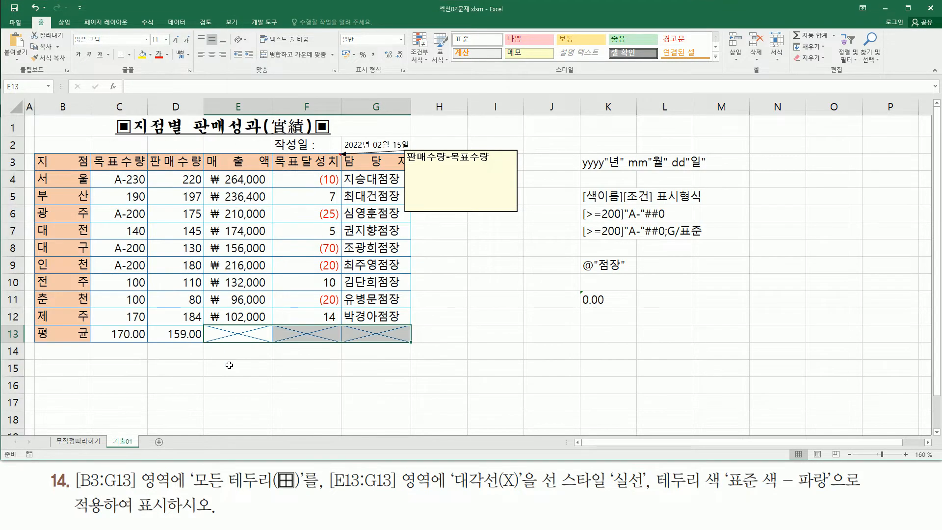
Step: Move the 판매수량-목표수량 memo attached to F3 slightly away from the table so the 담당자 header is uncovered, and deselect it
left_click(463, 369)
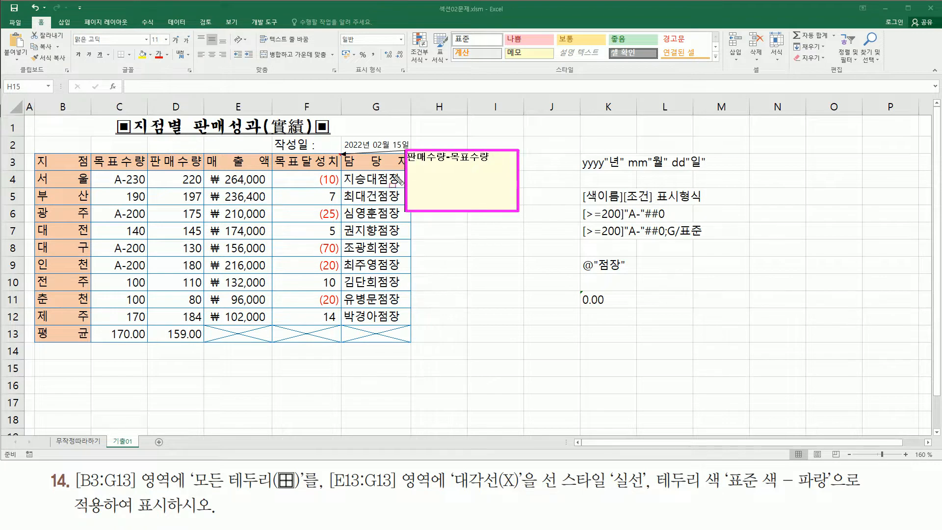
left_click(507, 193)
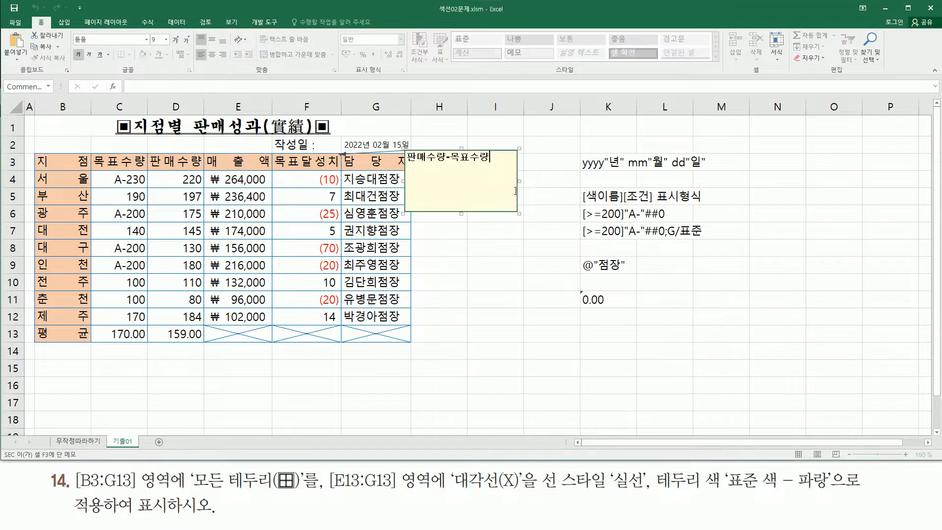
left_click_drag(517, 188, 528, 191)
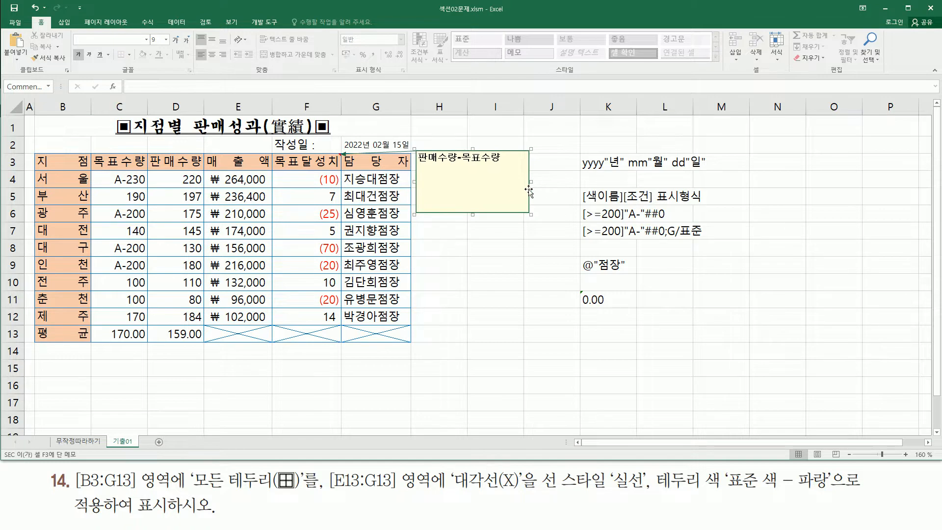
left_click(500, 243)
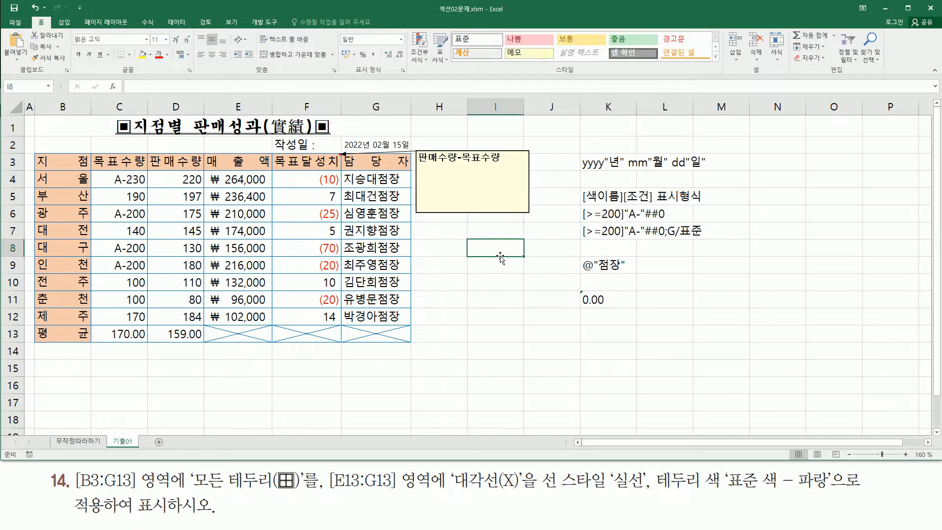
mouse_move(34, 152)
left_mouse_down()
mouse_move(284, 227)
mouse_move(408, 312)
mouse_move(410, 342)
left_mouse_up()
key("Escape")
mouse_move(35, 114)
left_mouse_down()
mouse_move(84, 199)
mouse_move(415, 343)
mouse_move(412, 352)
mouse_move(412, 342)
left_mouse_up()
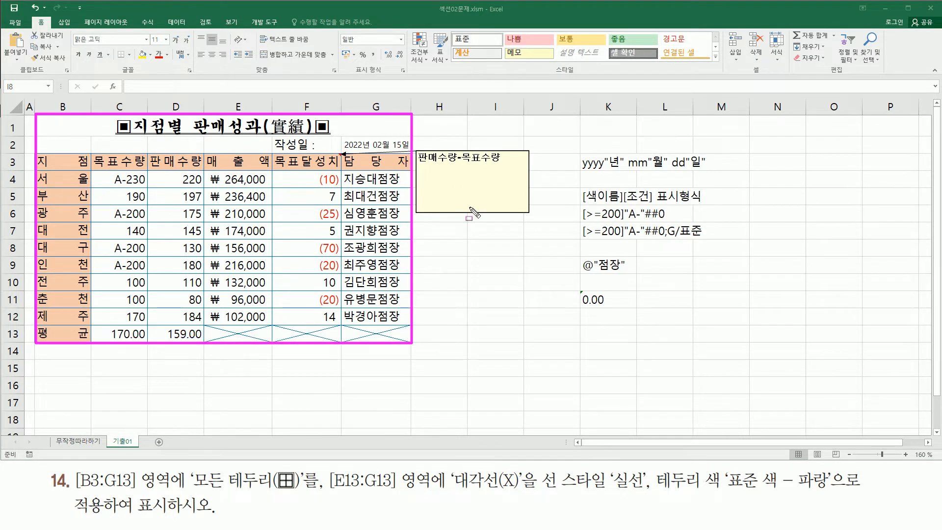
key("Escape")
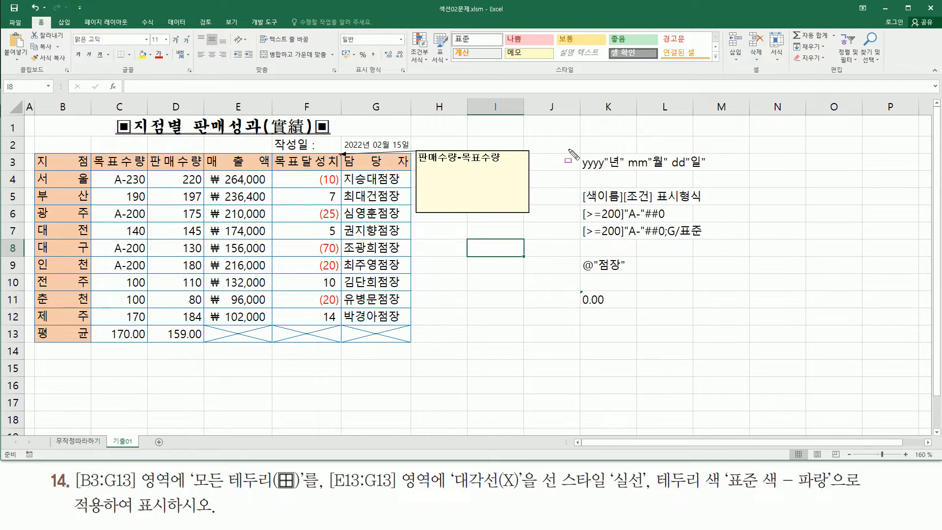
mouse_move(569, 150)
left_mouse_down()
mouse_move(695, 323)
mouse_move(726, 327)
mouse_move(724, 315)
left_mouse_up()
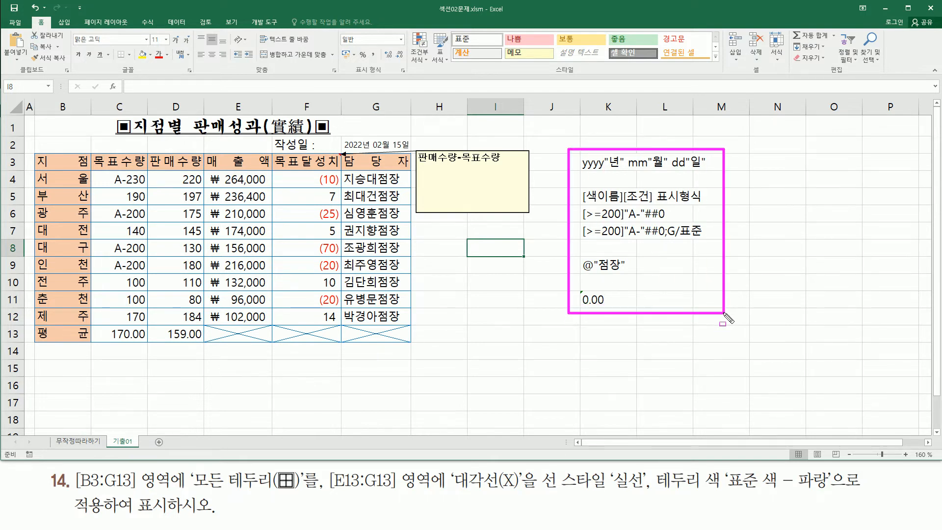
key("Escape")
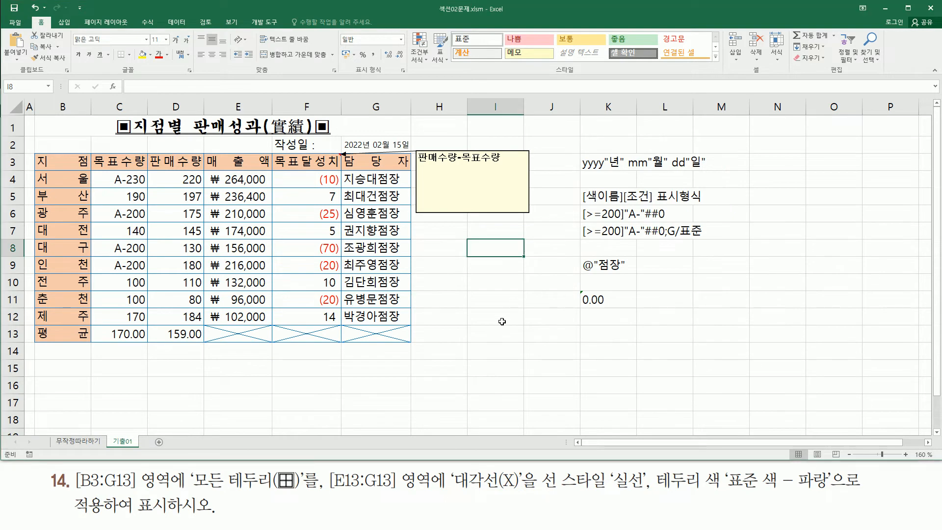